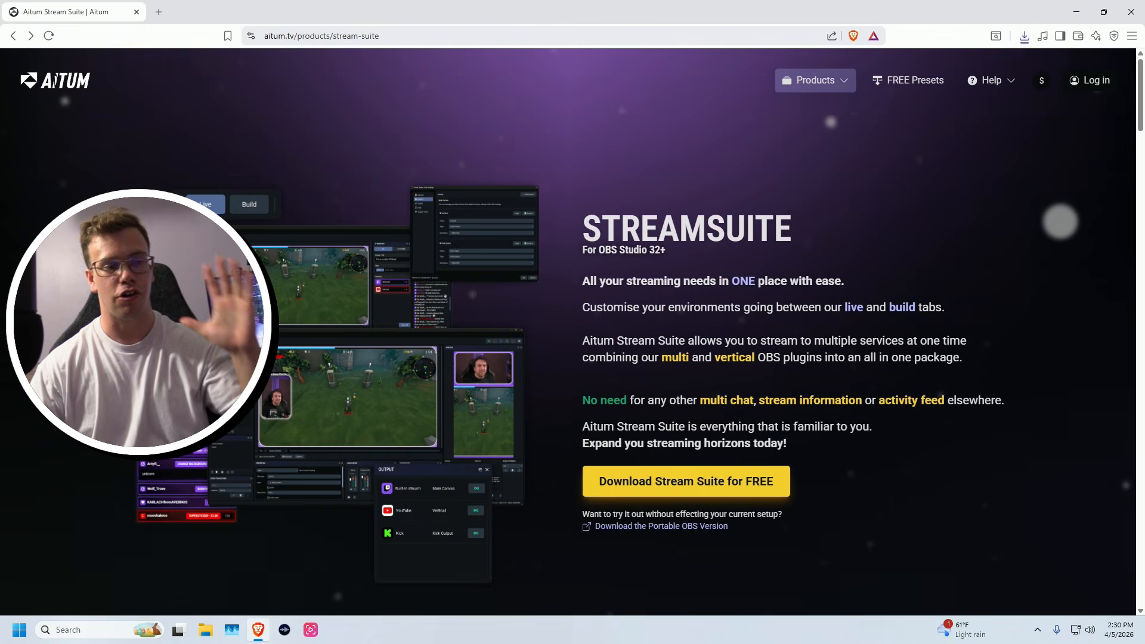
Download the free Stream Suite for Windows installer and save it in the Downloads folder
click(611, 475)
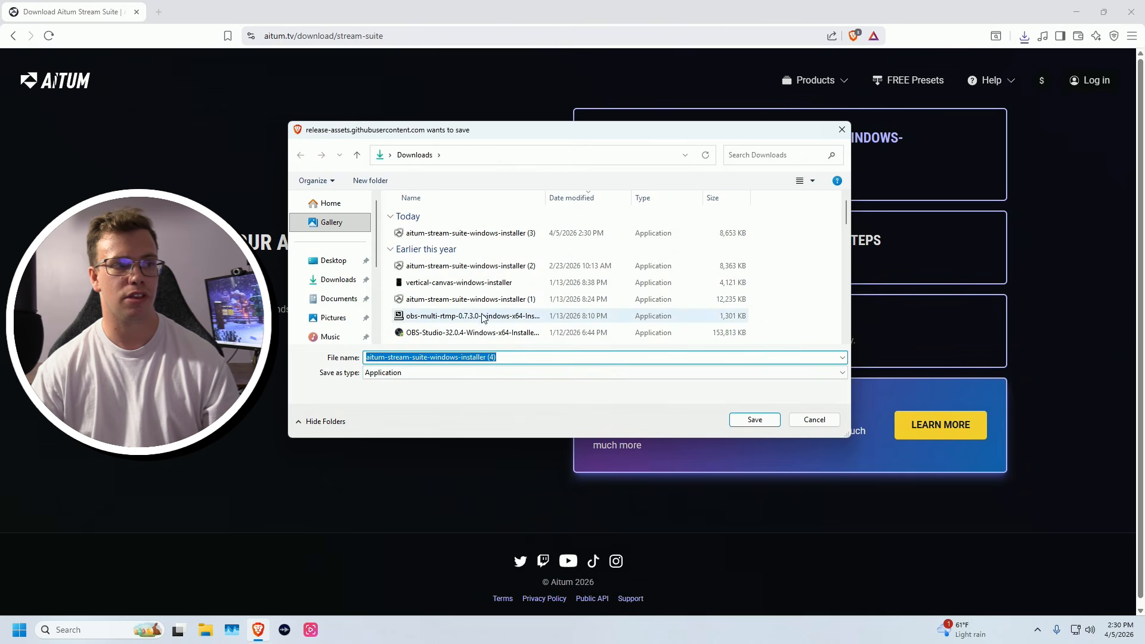
click(310, 285)
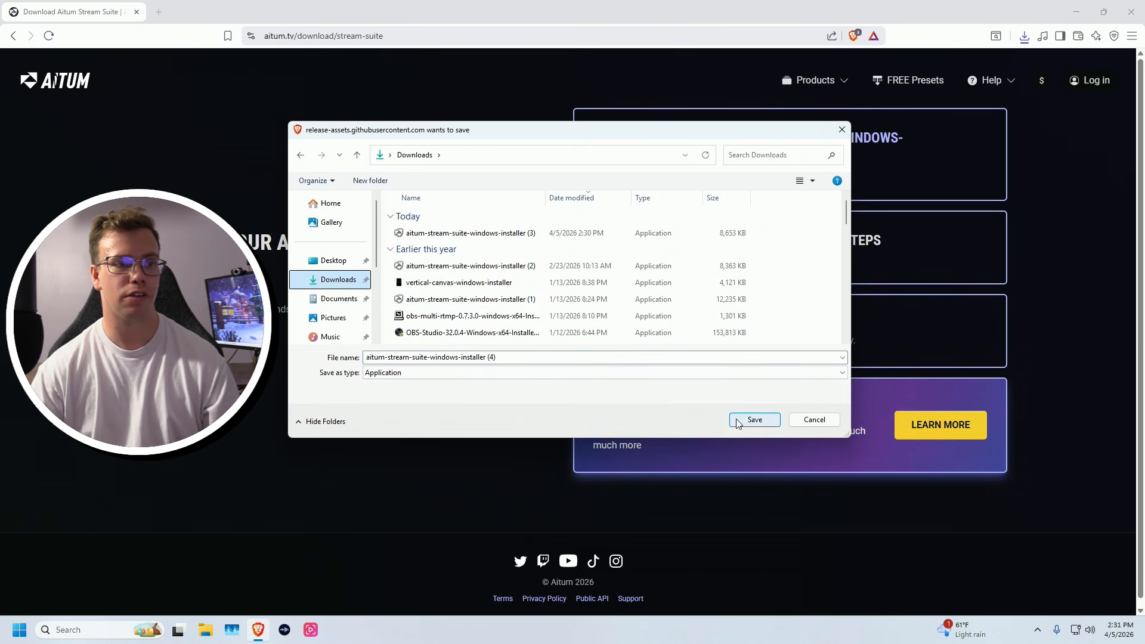
click(737, 422)
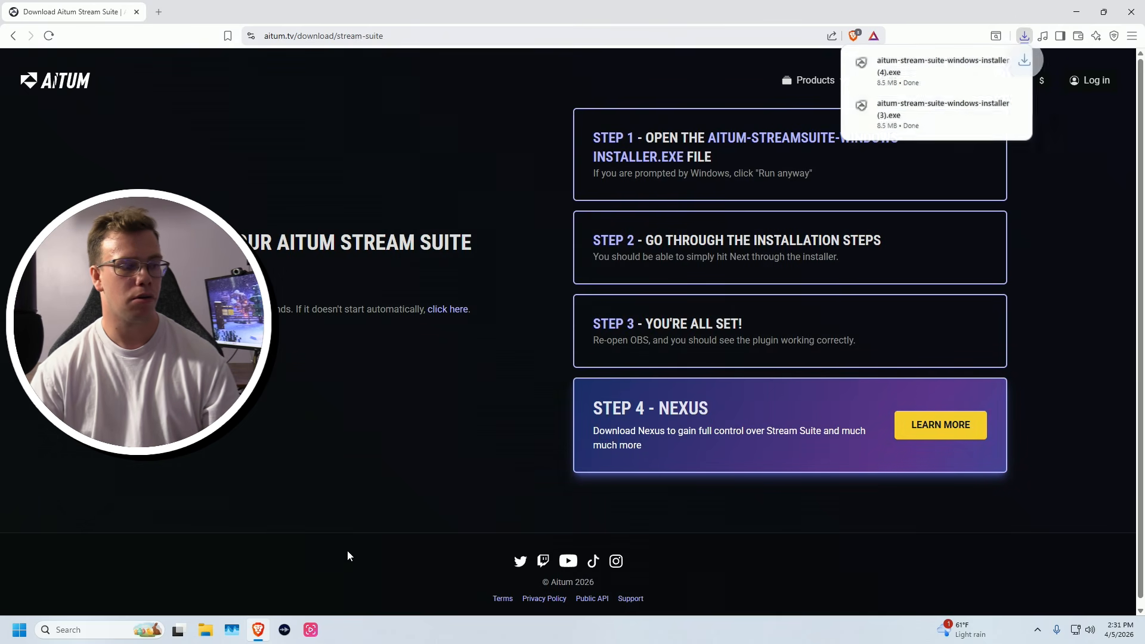
In File Explorer, run the aitum-stream-suite-windows-installer (4) file from Downloads and proceed through its setup with the default options
click(205, 632)
click(389, 289)
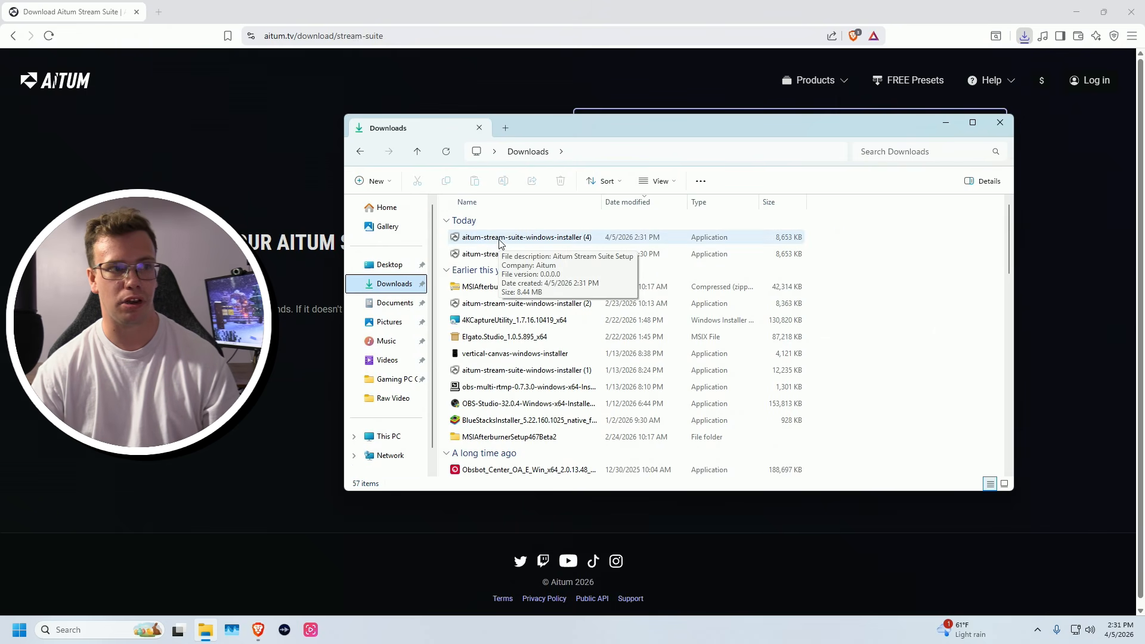
double_click(500, 238)
click(527, 423)
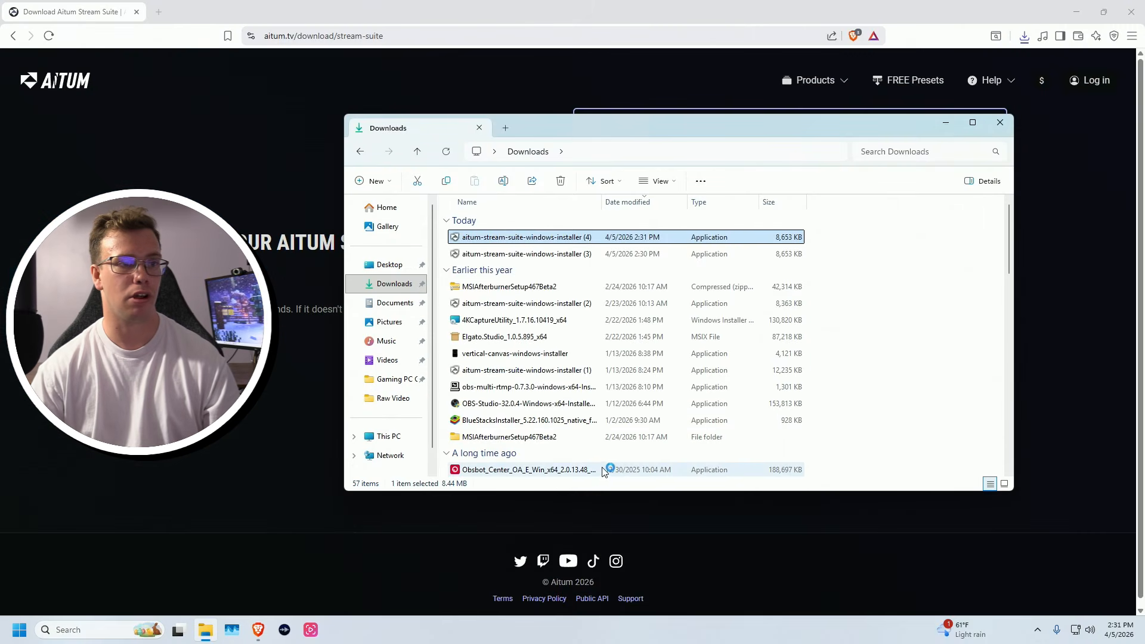
click(689, 431)
click(690, 431)
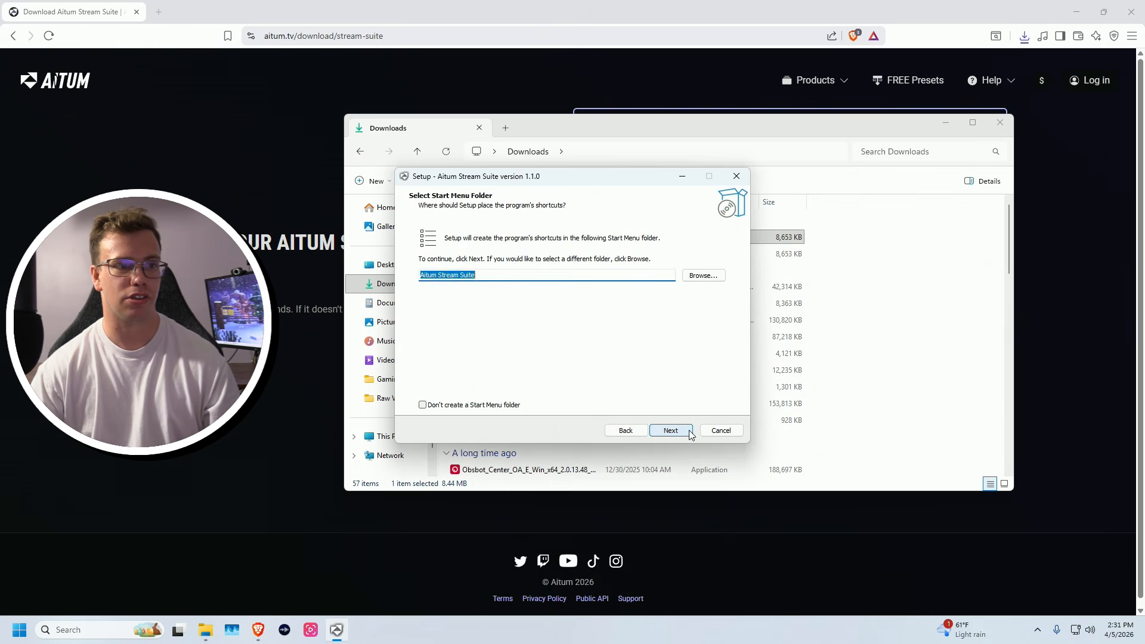
click(690, 431)
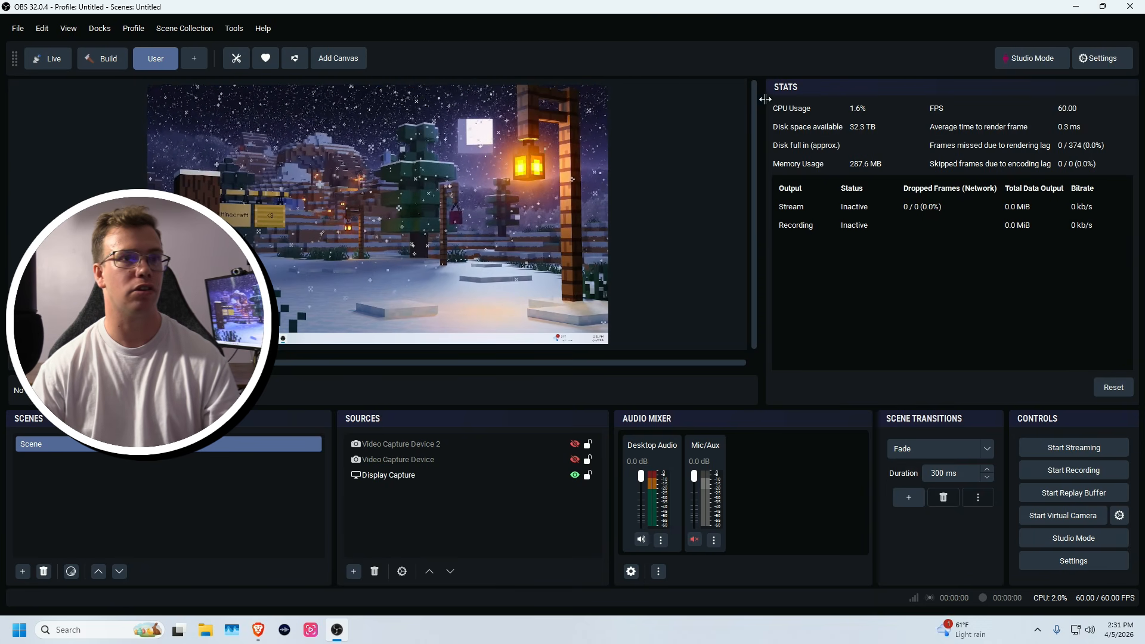
In OBS, try the Stream Suite toolbar on the right edge, and dock it vertically along the left edge of the window
drag(16, 60, 1132, 273)
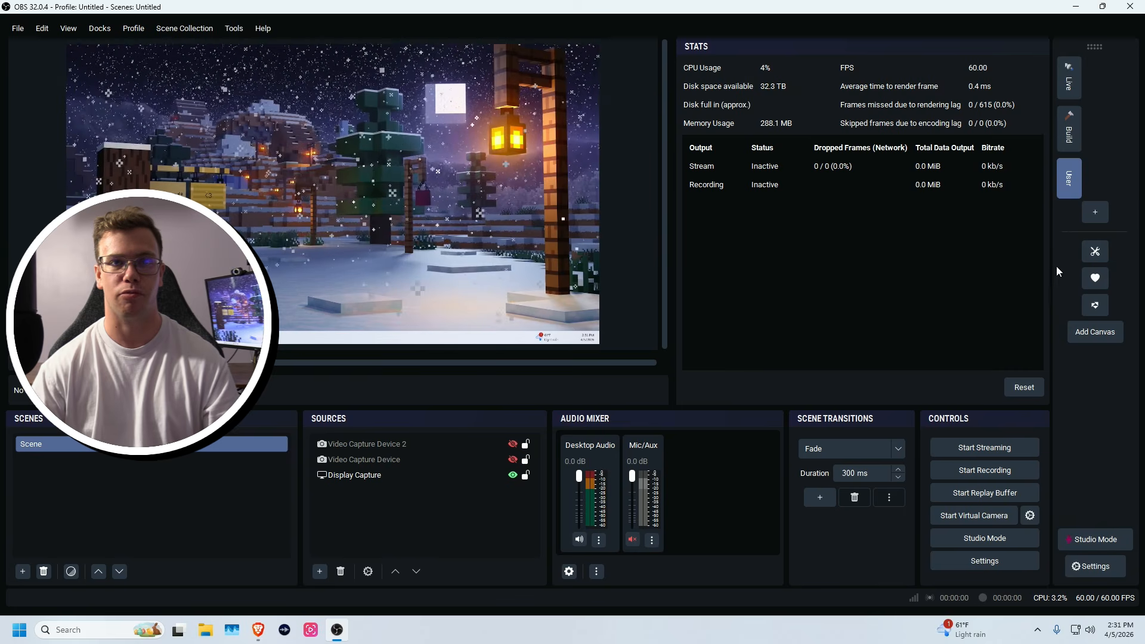
drag(1097, 48, 15, 242)
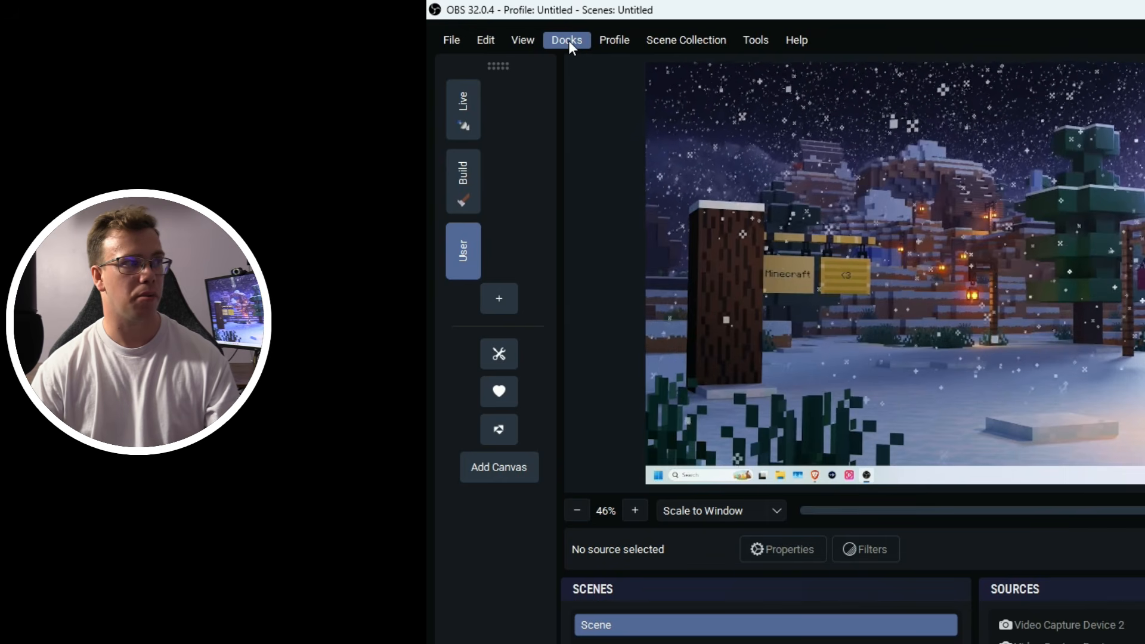
Show the Chat and Activity docks beside the preview and connect the chat and activity feed to Twitch
click(568, 40)
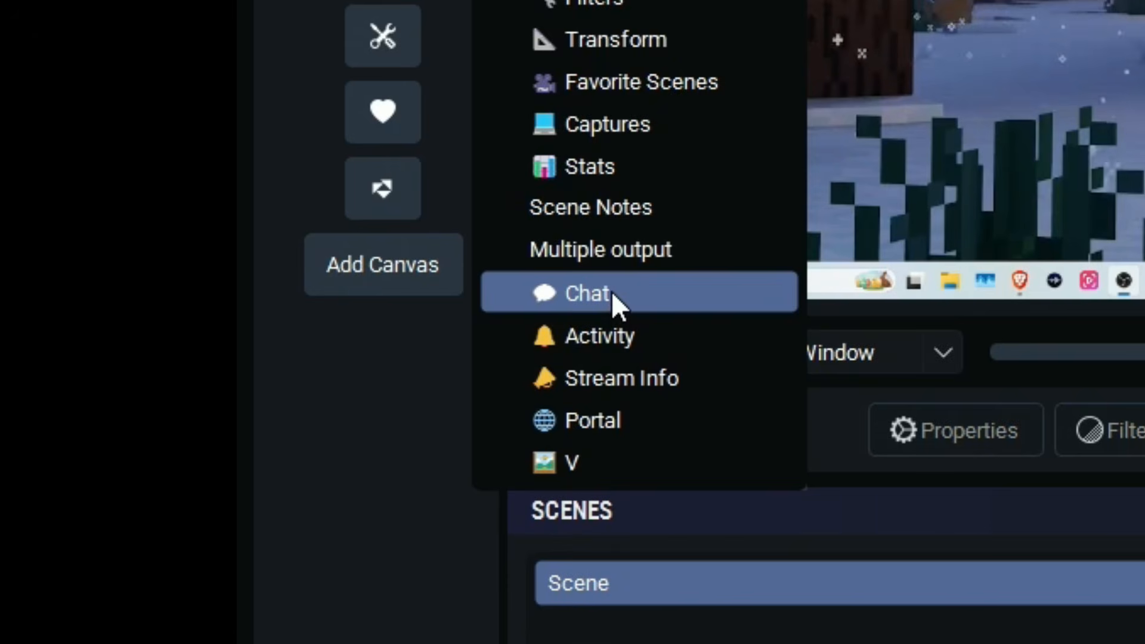
click(612, 481)
click(606, 304)
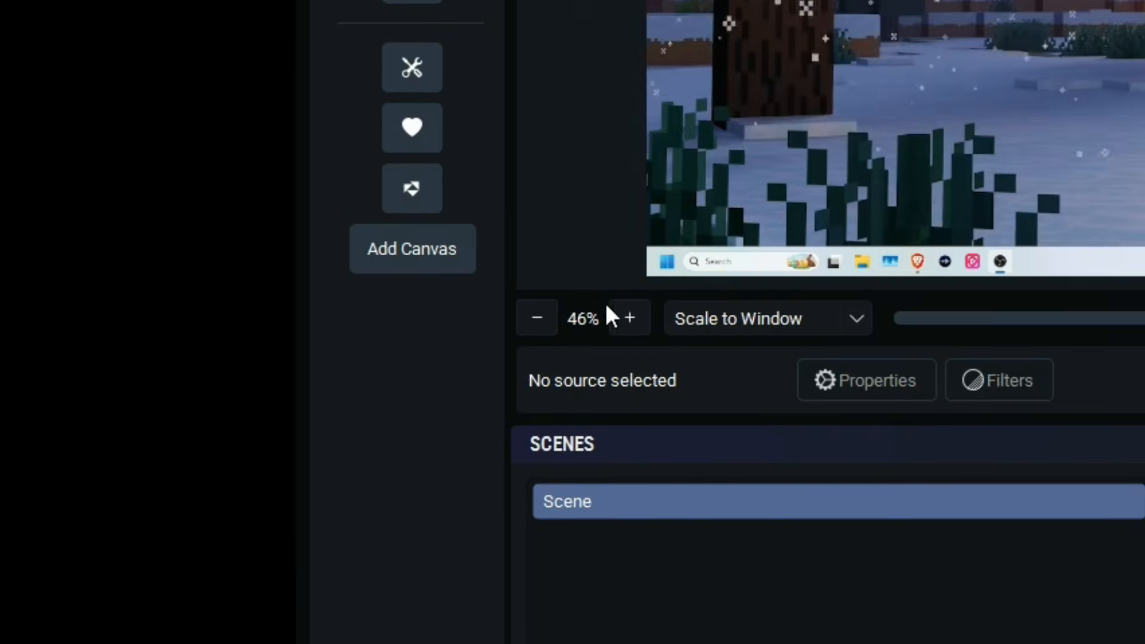
drag(762, 289, 638, 294)
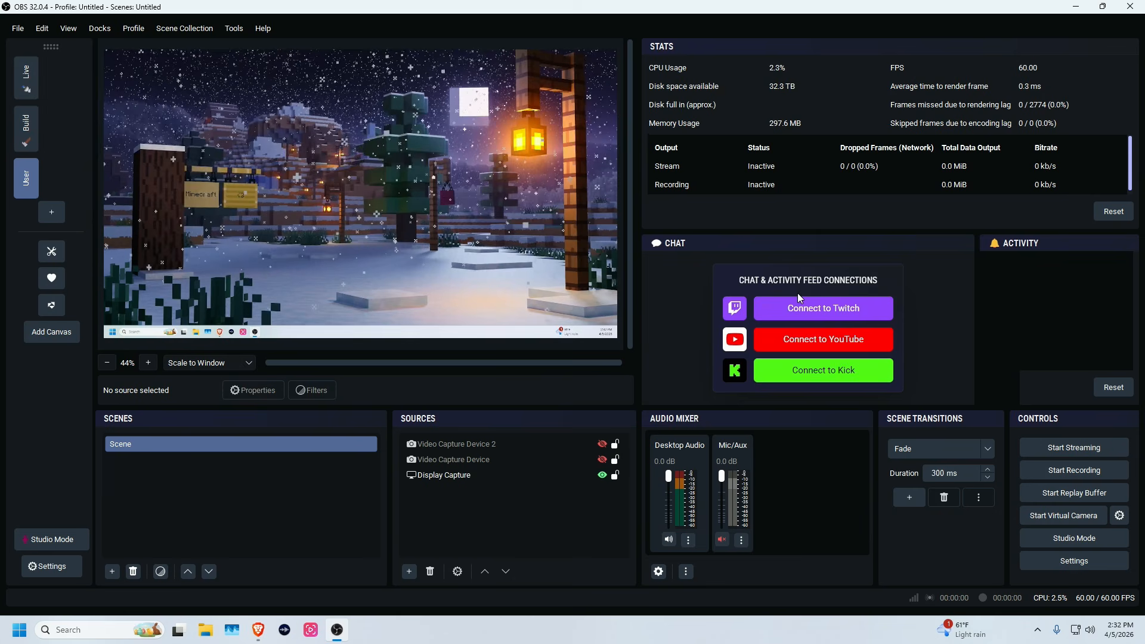
click(782, 307)
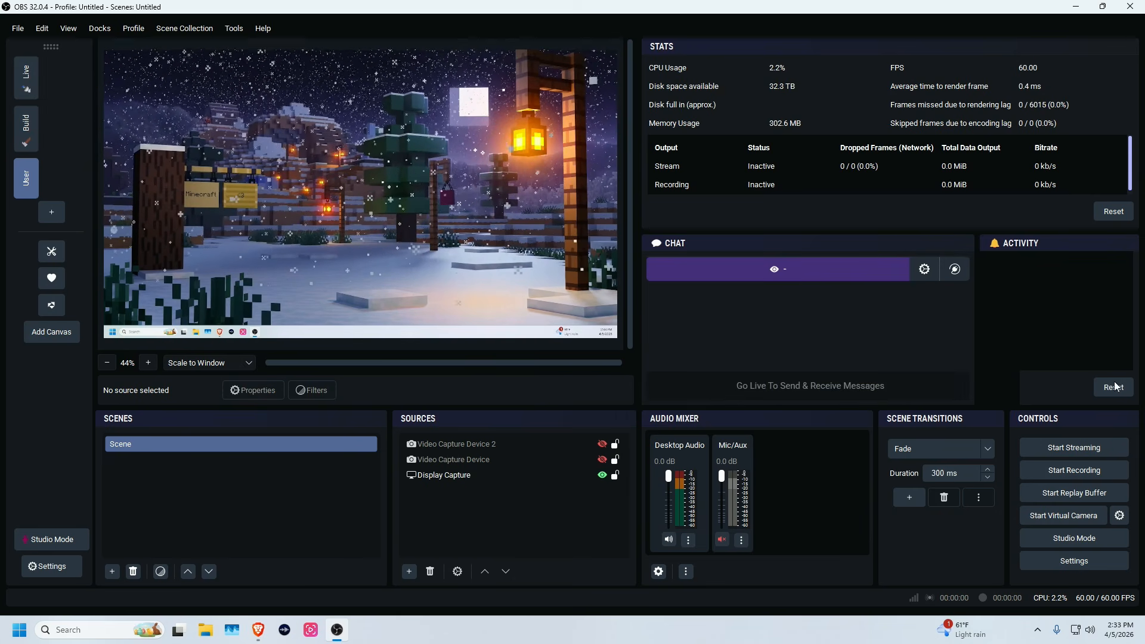
Widen the dock area, arrange Chat and Activity side by side with Chat wider, and open the chat's connection options
drag(637, 325, 468, 324)
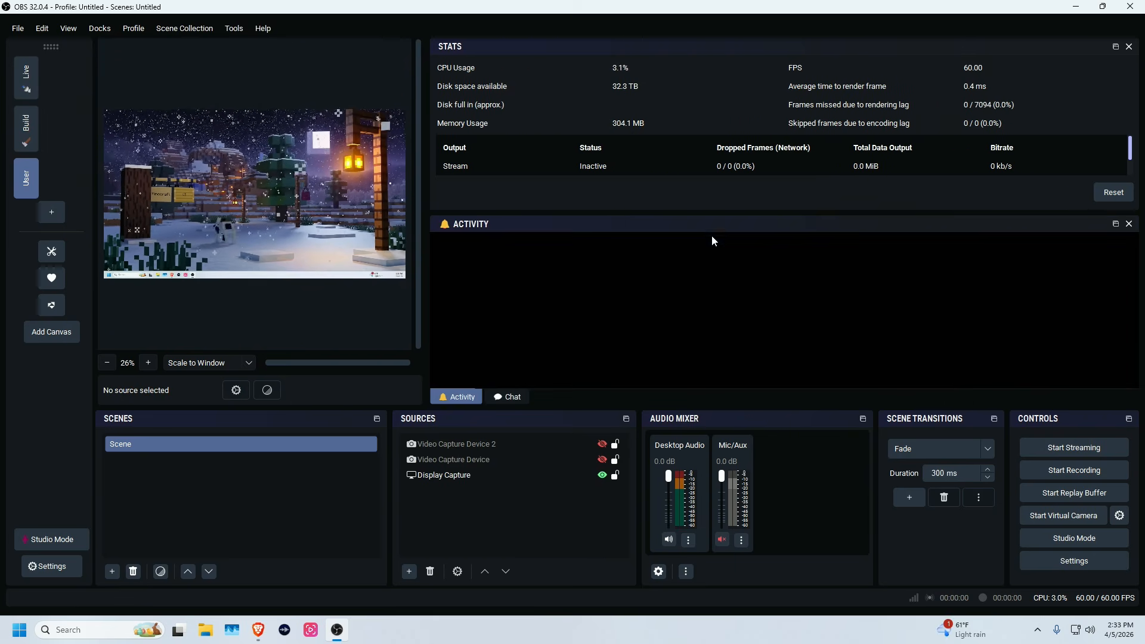
drag(713, 240, 726, 287)
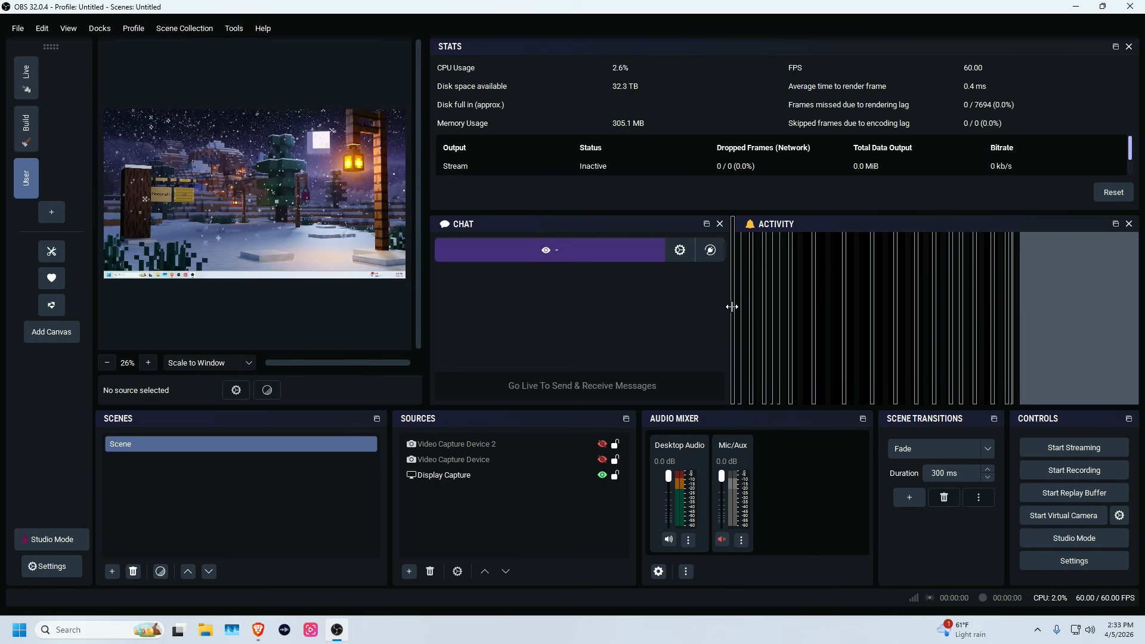
drag(733, 295, 791, 305)
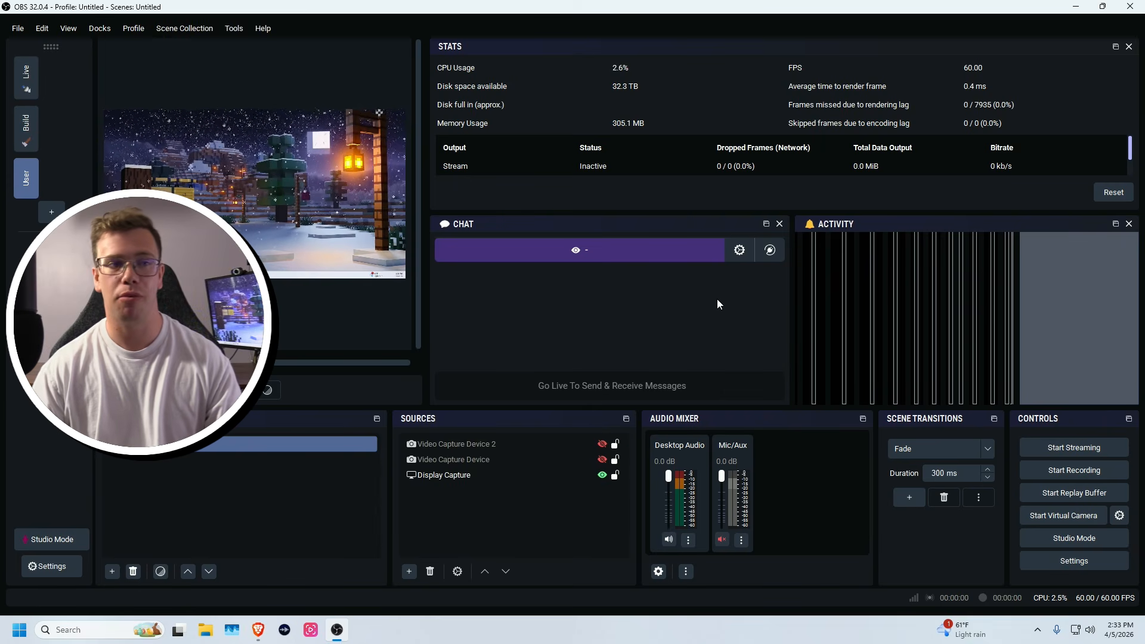
click(769, 252)
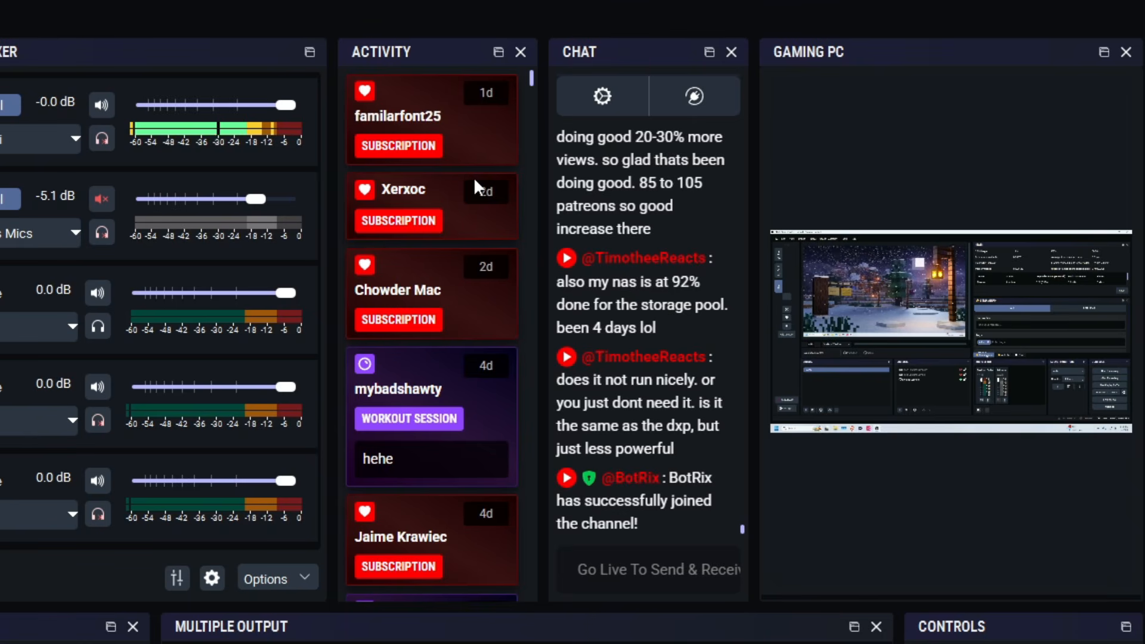
Examine the entries in the activity feed and the message history in the combined chat
scroll(658, 125, down, 5)
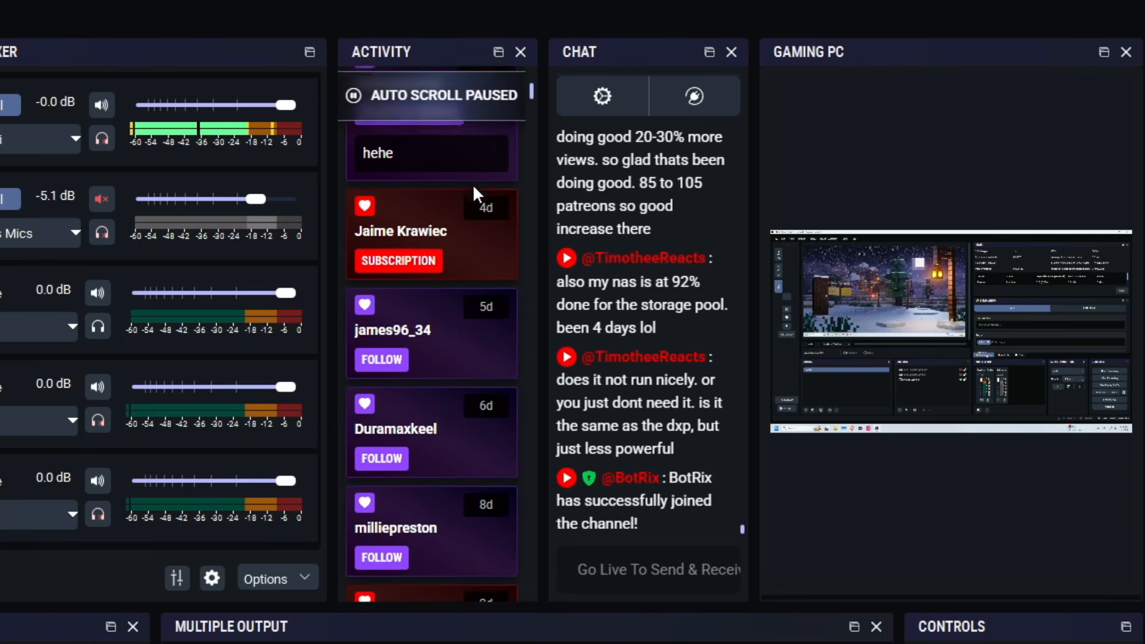
scroll(472, 184, down, 5)
scroll(649, 313, down, 5)
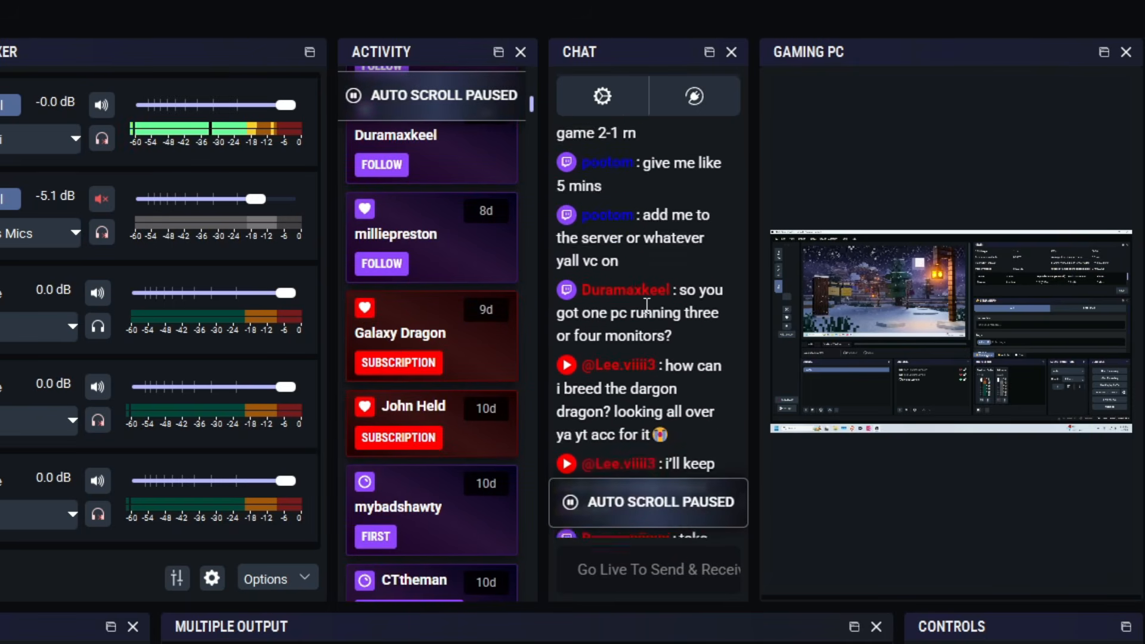
scroll(647, 304, down, 5)
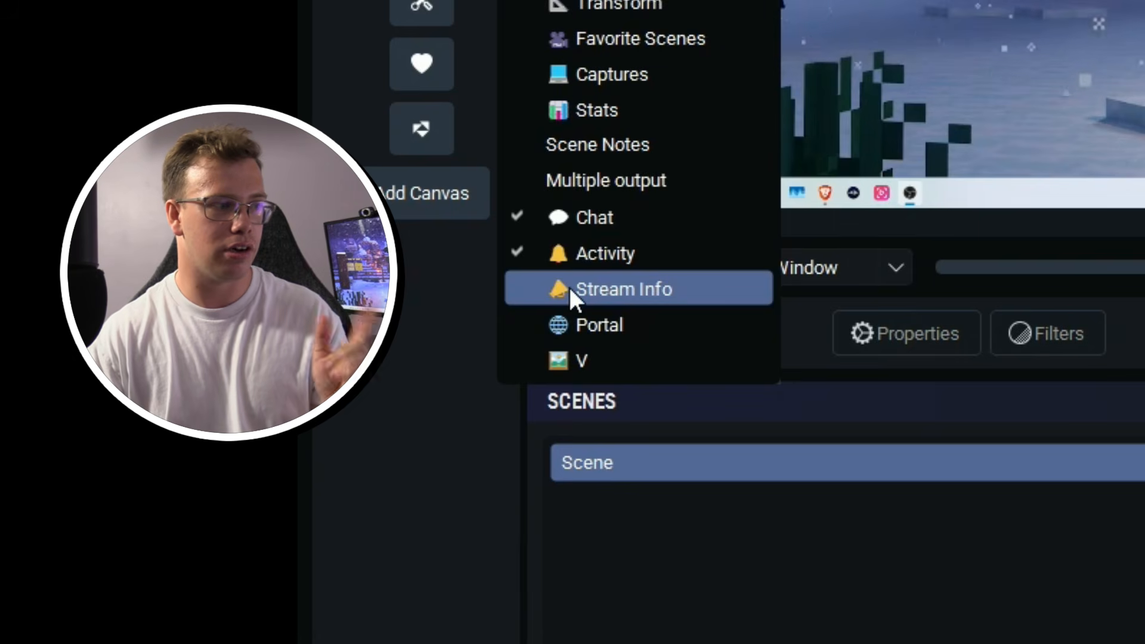
Show the Stream Info dock and review its stream title, tags and category fields
click(113, 371)
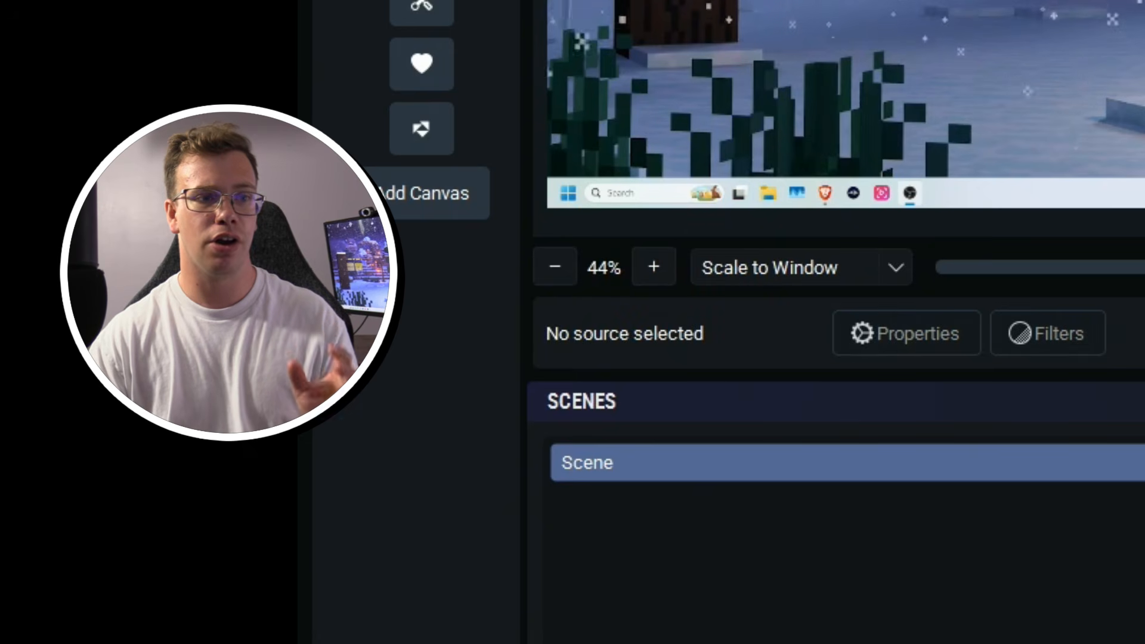
scroll(807, 306, up, 2)
scroll(803, 306, down, 2)
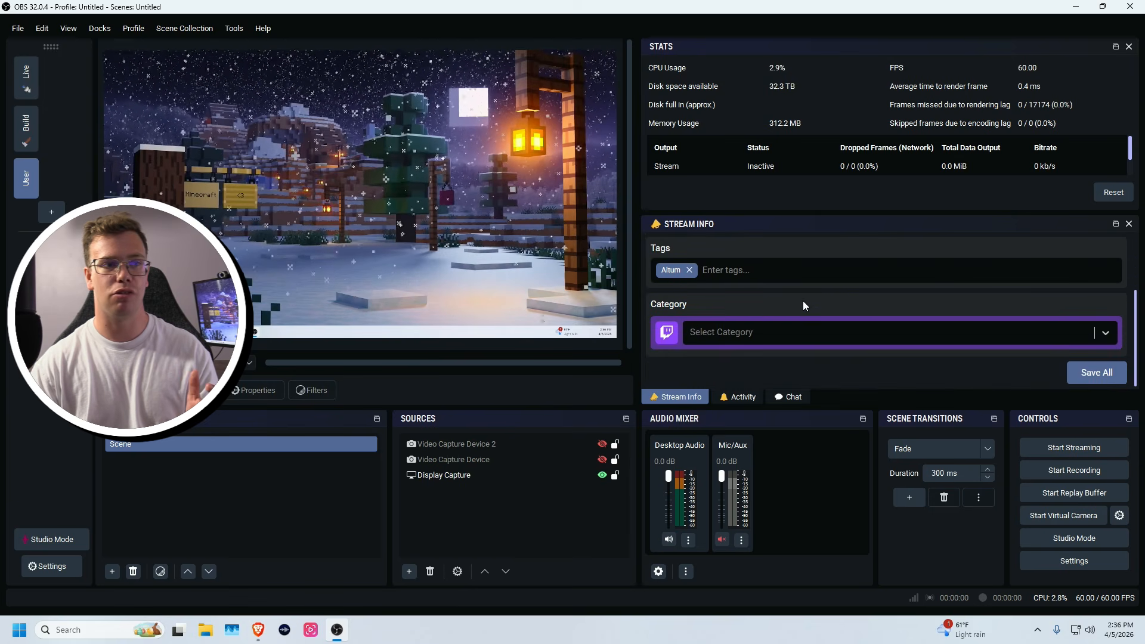
scroll(795, 292, up, 2)
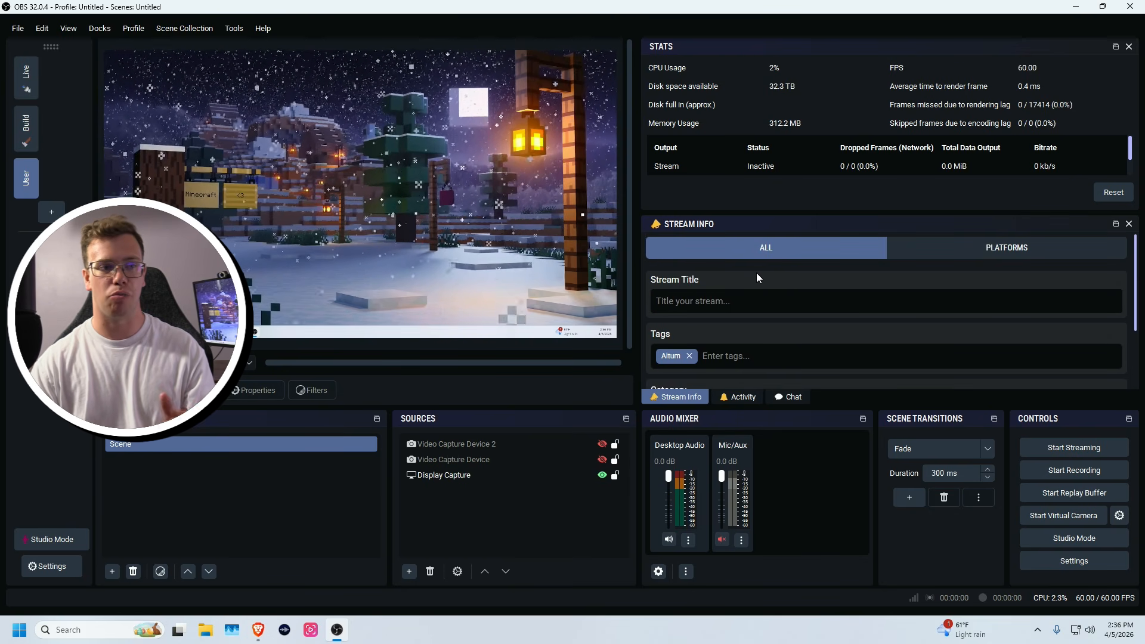
Look through the tabbed Chat, Activity and Stream Info docks
click(792, 397)
click(717, 398)
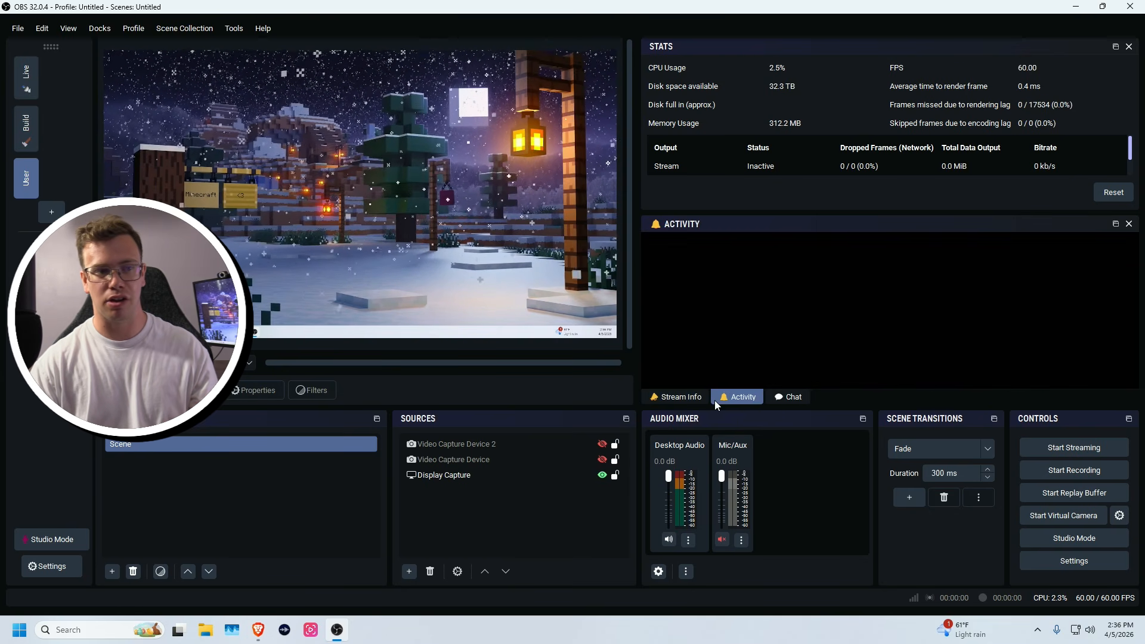
click(701, 399)
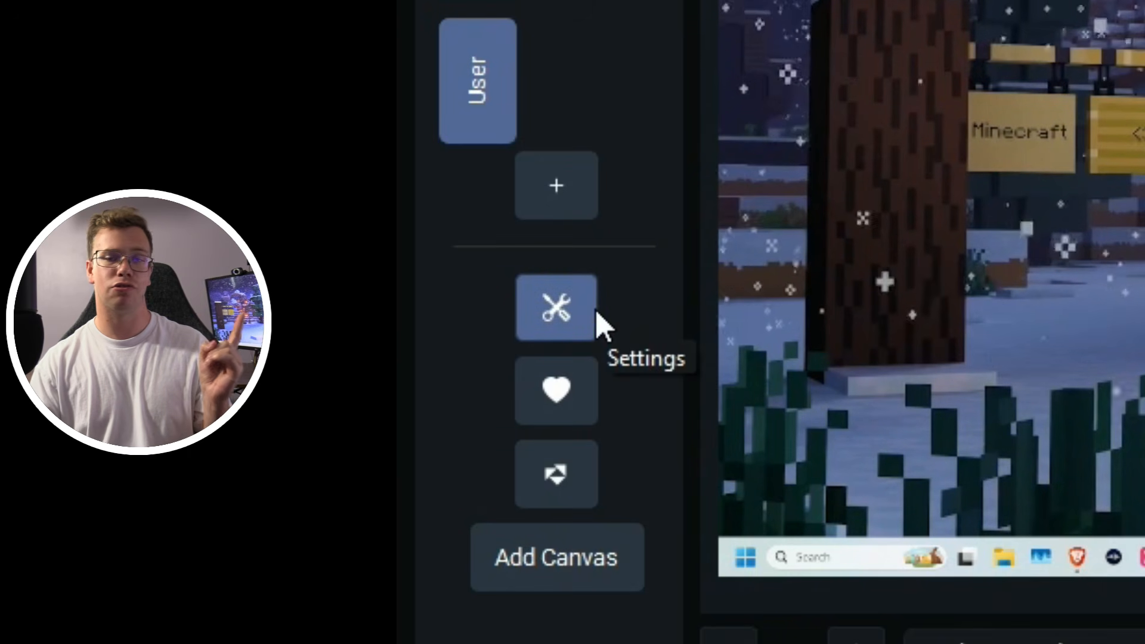
Open the Stream Suite output settings and begin adding a new stream output for Twitch
click(578, 298)
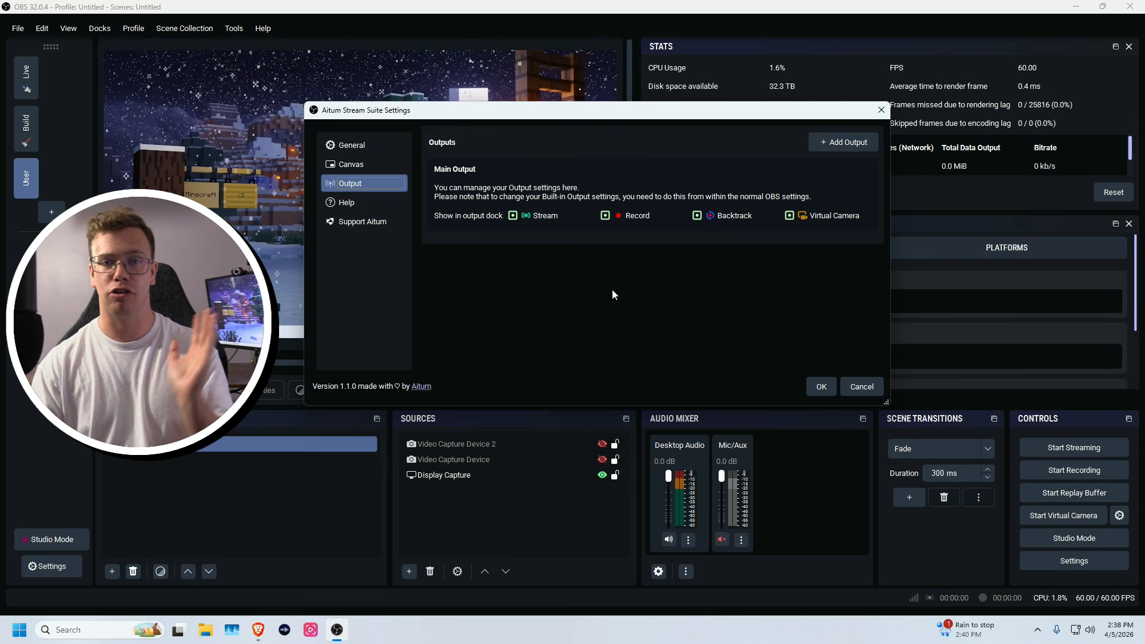
click(852, 145)
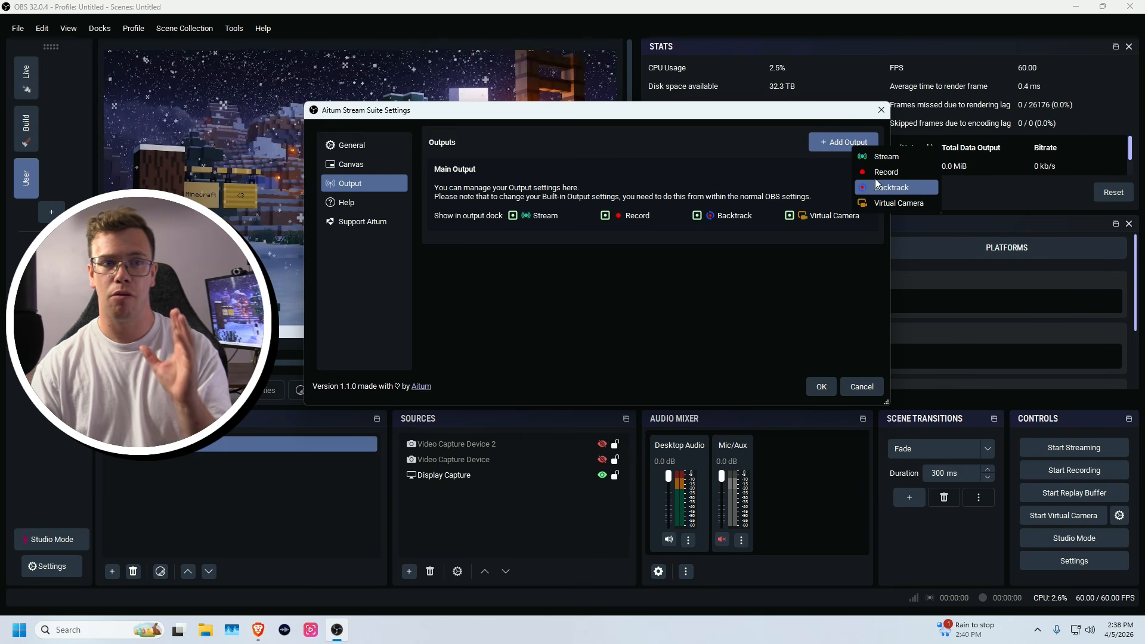
click(880, 158)
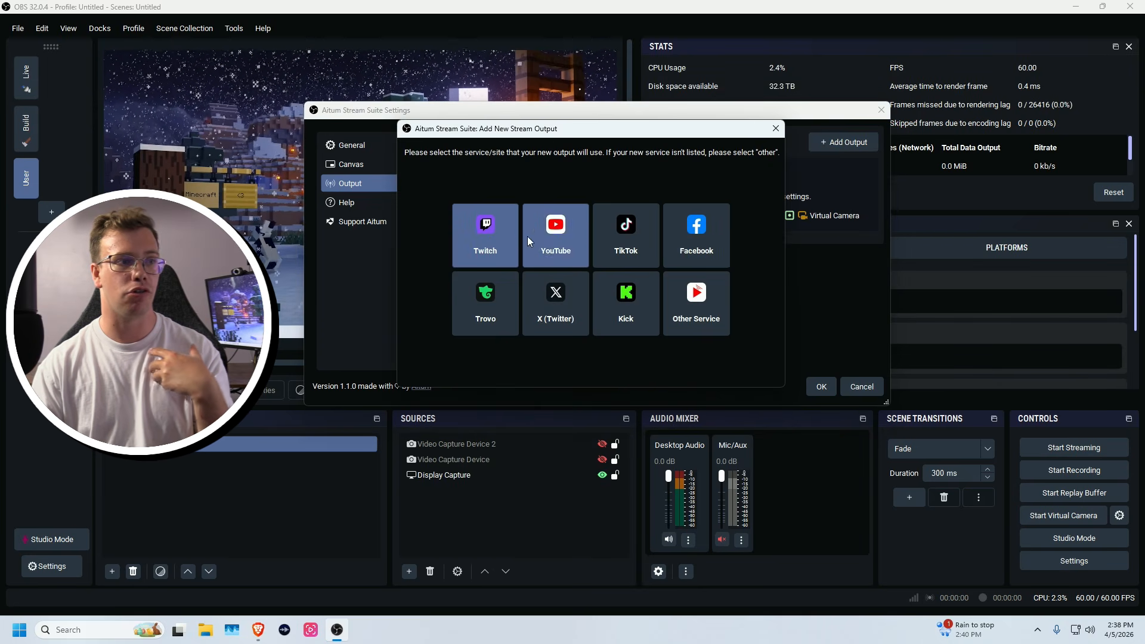
click(467, 230)
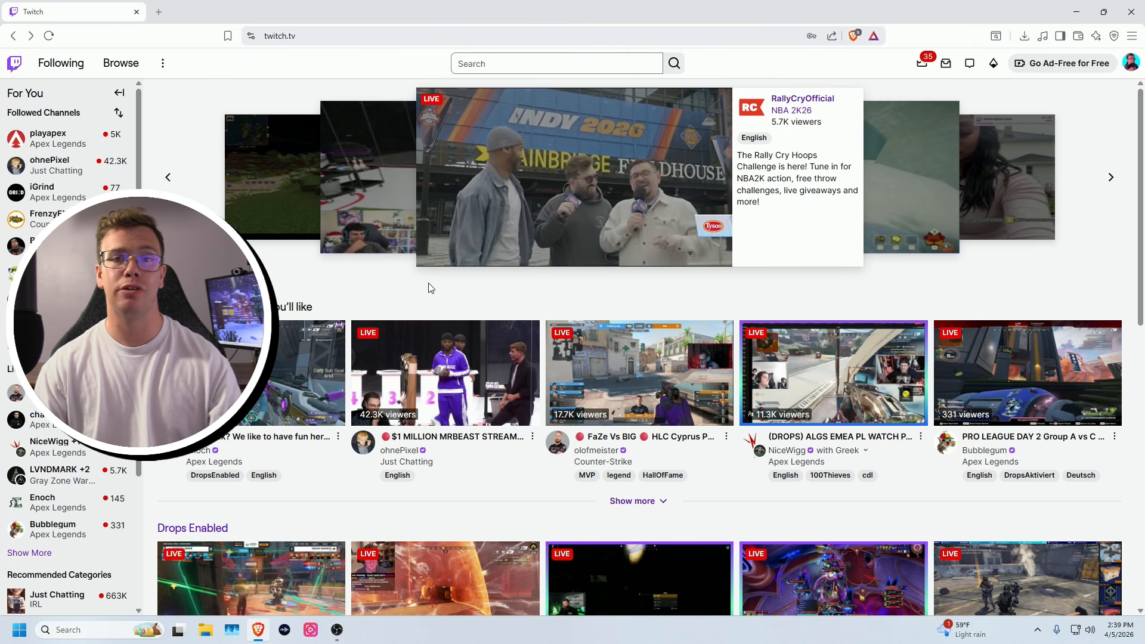
In the browser, open the stream settings of the Twitch Creator Dashboard and copy the primary stream key
click(1128, 64)
click(1086, 145)
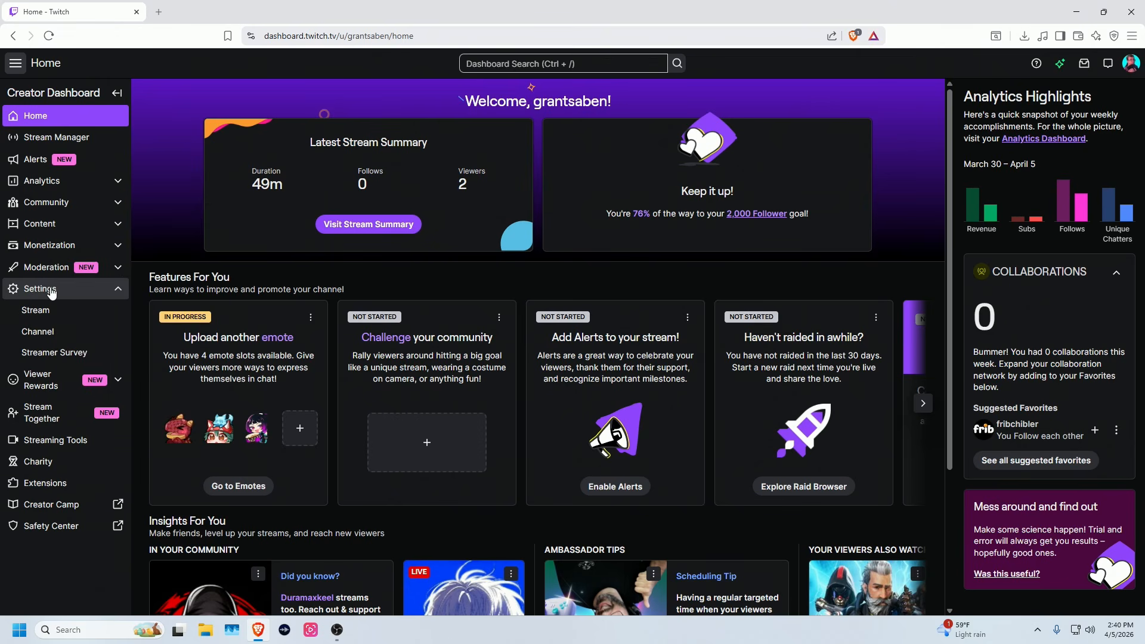
click(53, 307)
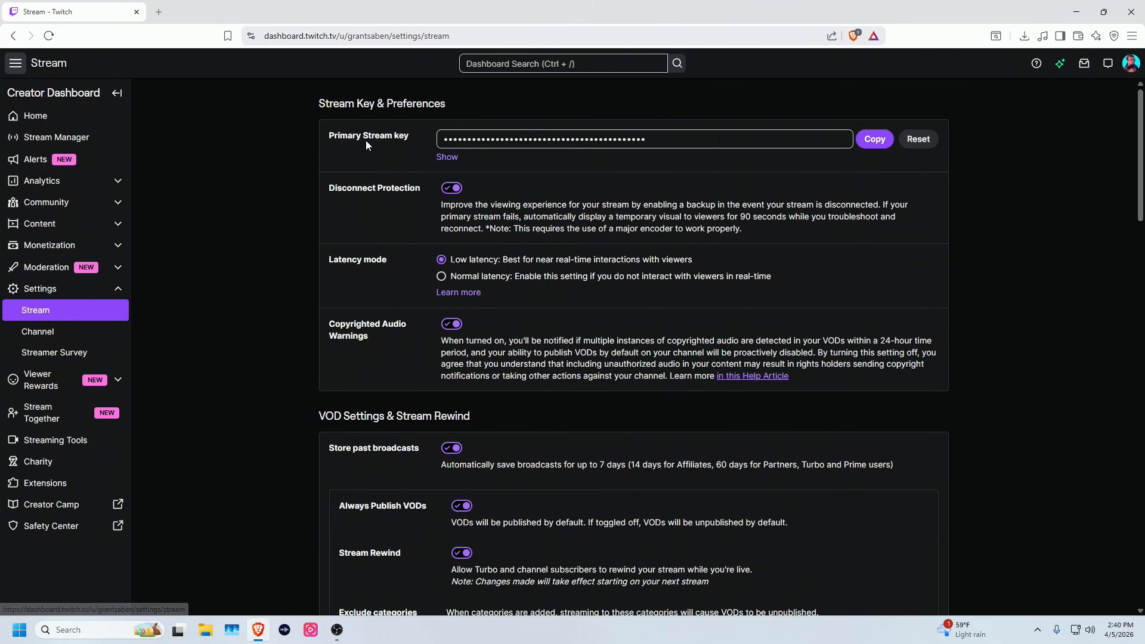
click(874, 139)
Back in OBS, paste the Twitch stream key and create the output named Twitch Output on the default server
click(337, 628)
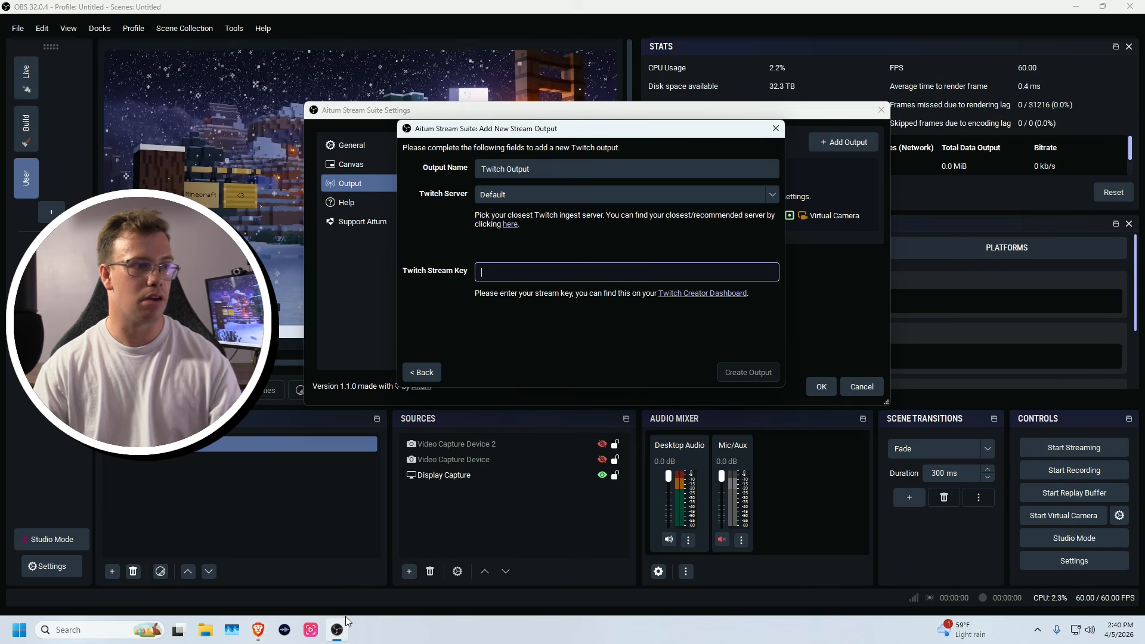
key(ctrl+v)
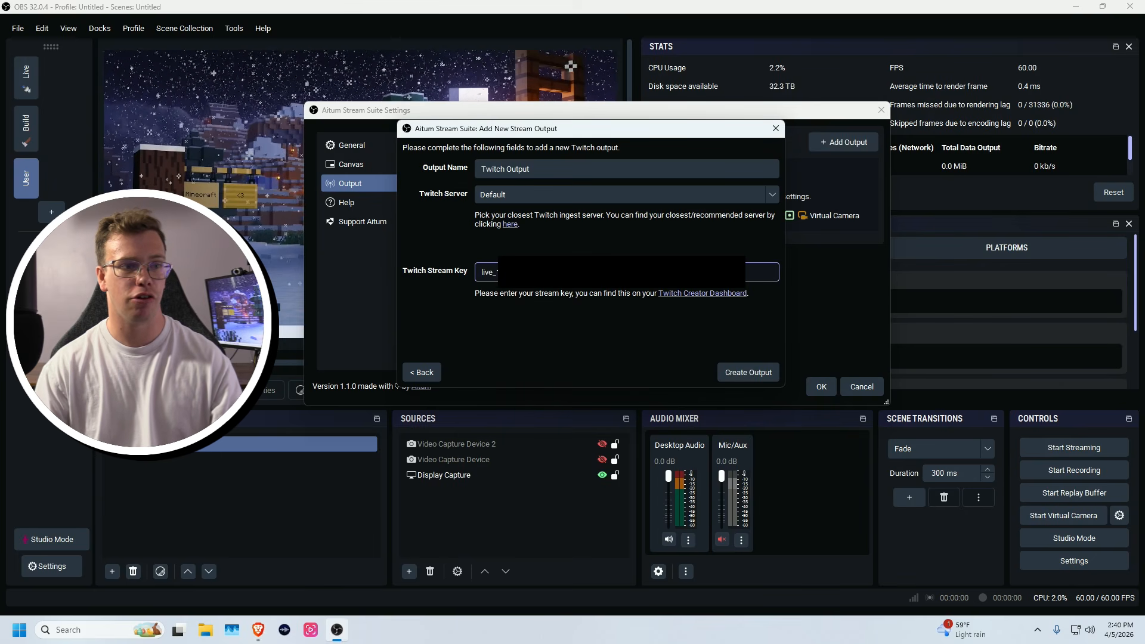
click(749, 373)
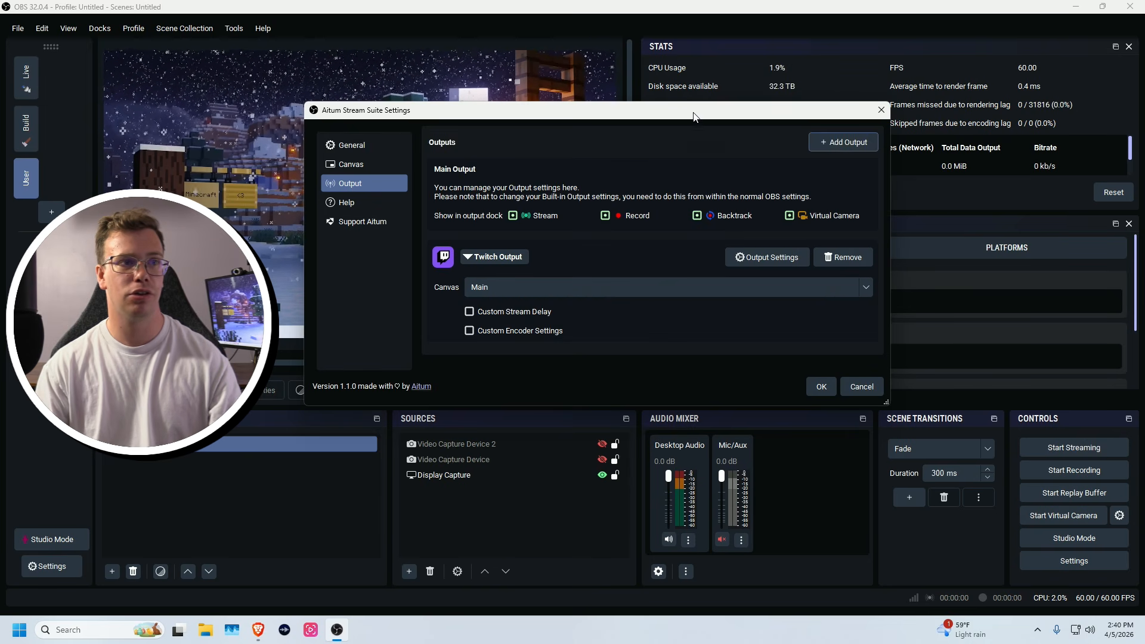
drag(694, 114, 728, 307)
drag(595, 303, 540, 145)
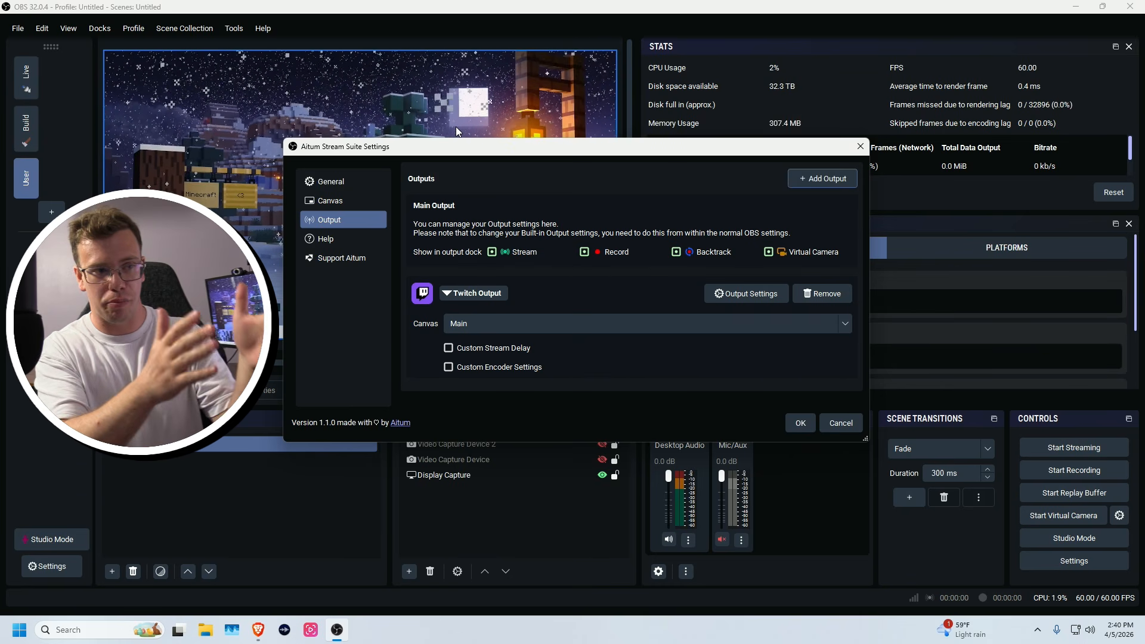
Enable custom encoder settings for the Twitch output and choose NVIDIA NVENC H.264 as its video encoder
click(499, 369)
scroll(403, 342, down, 2)
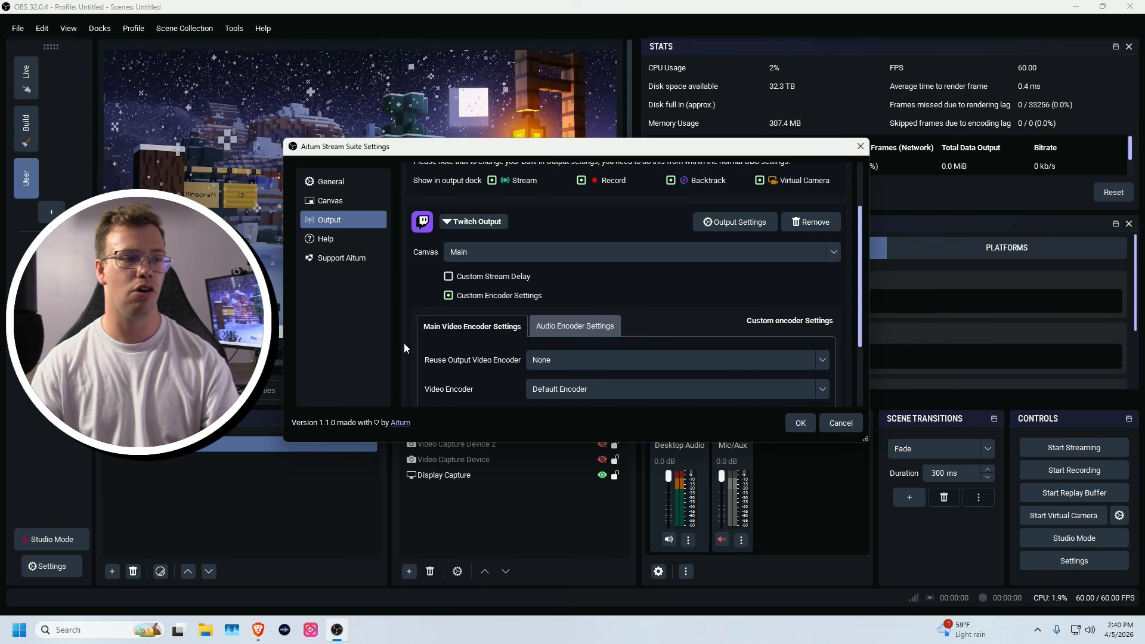
scroll(405, 340, down, 2)
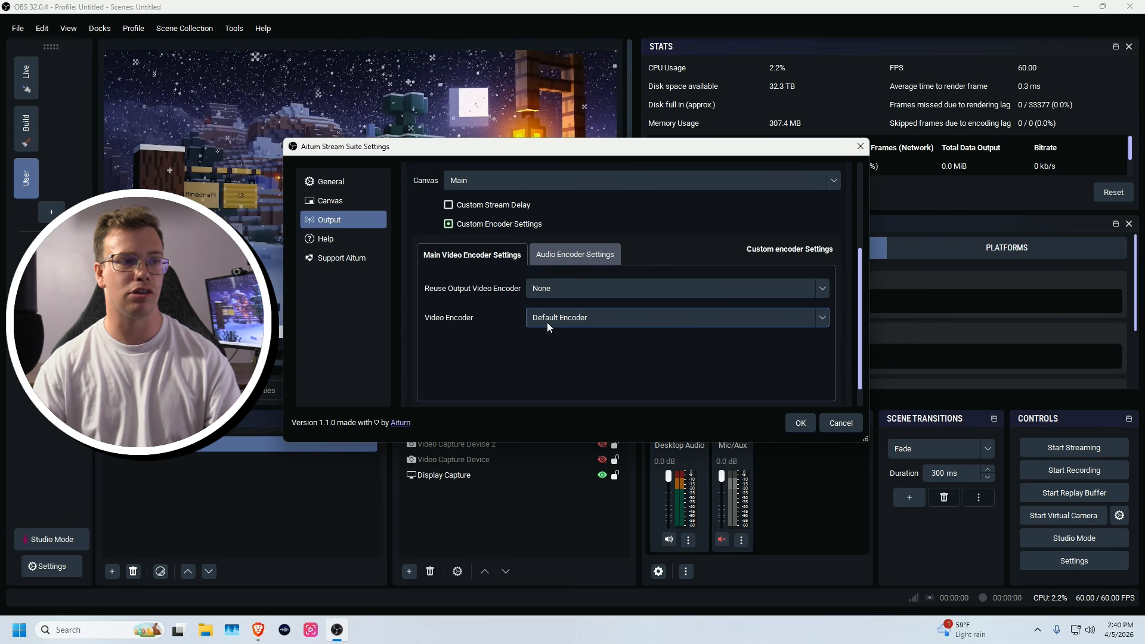
click(625, 317)
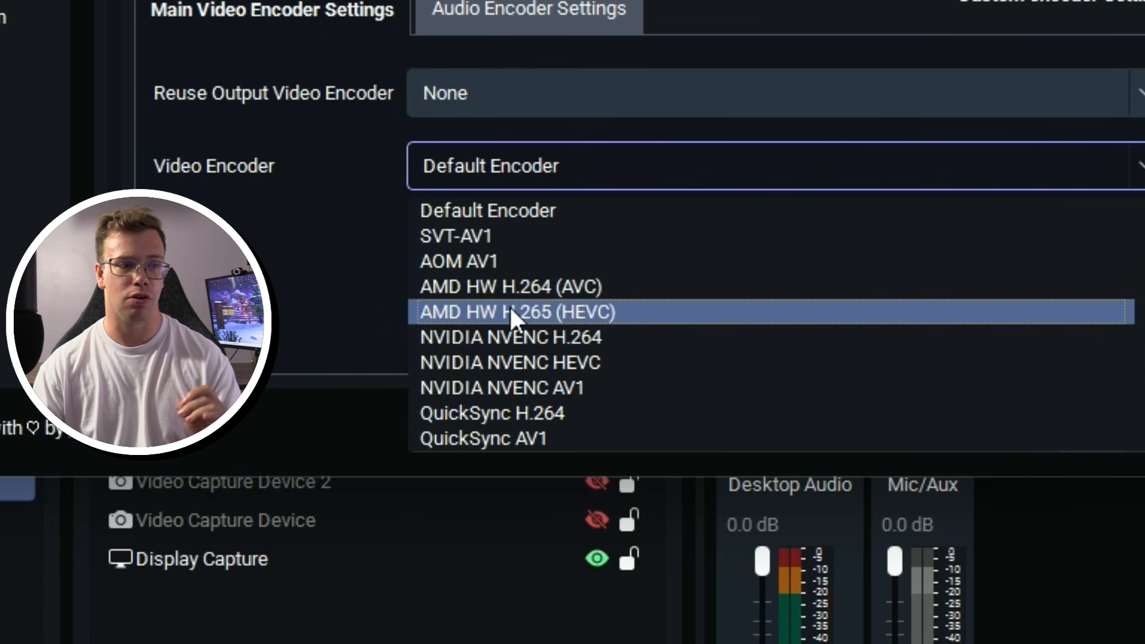
click(520, 337)
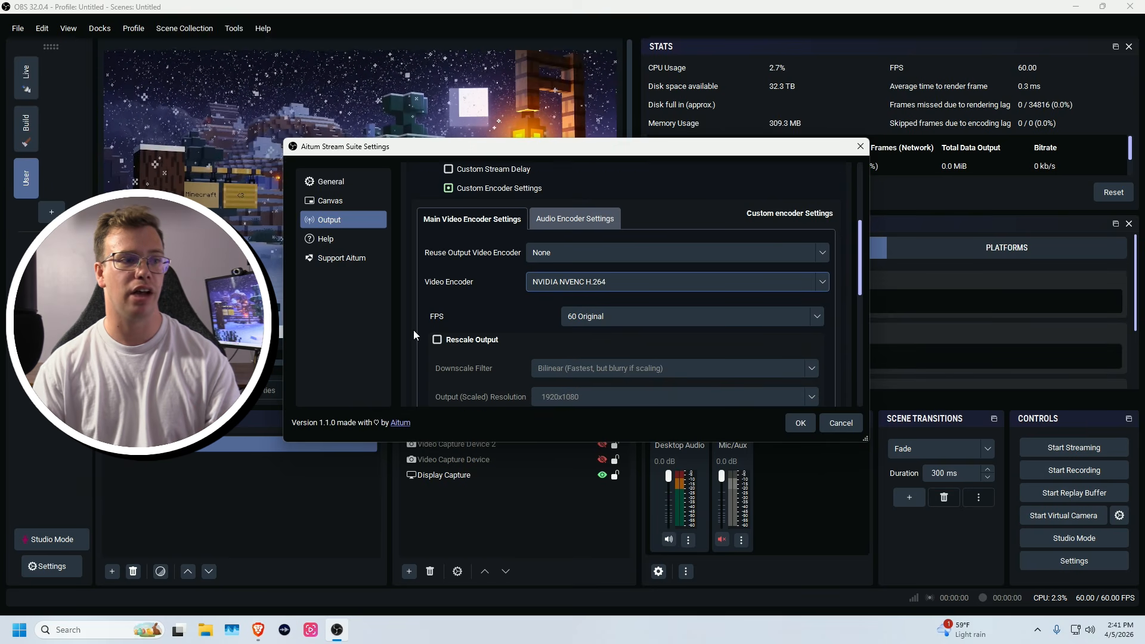
Set the Twitch output's video bitrate to 6000 Kbps and enable Look-ahead
scroll(413, 334, down, 4)
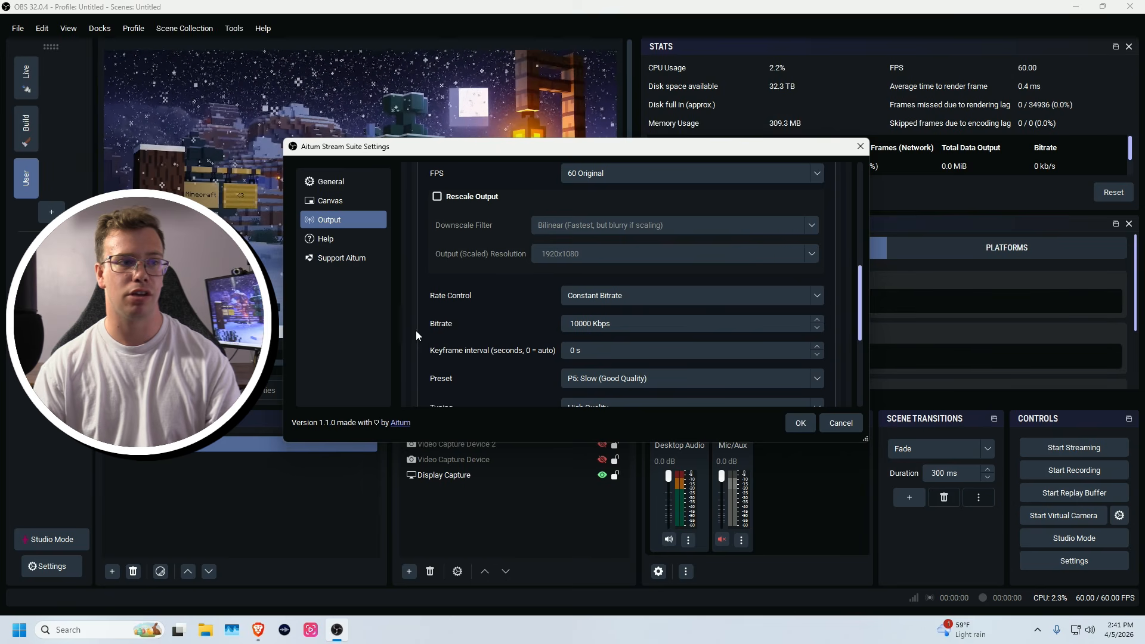
click(591, 323)
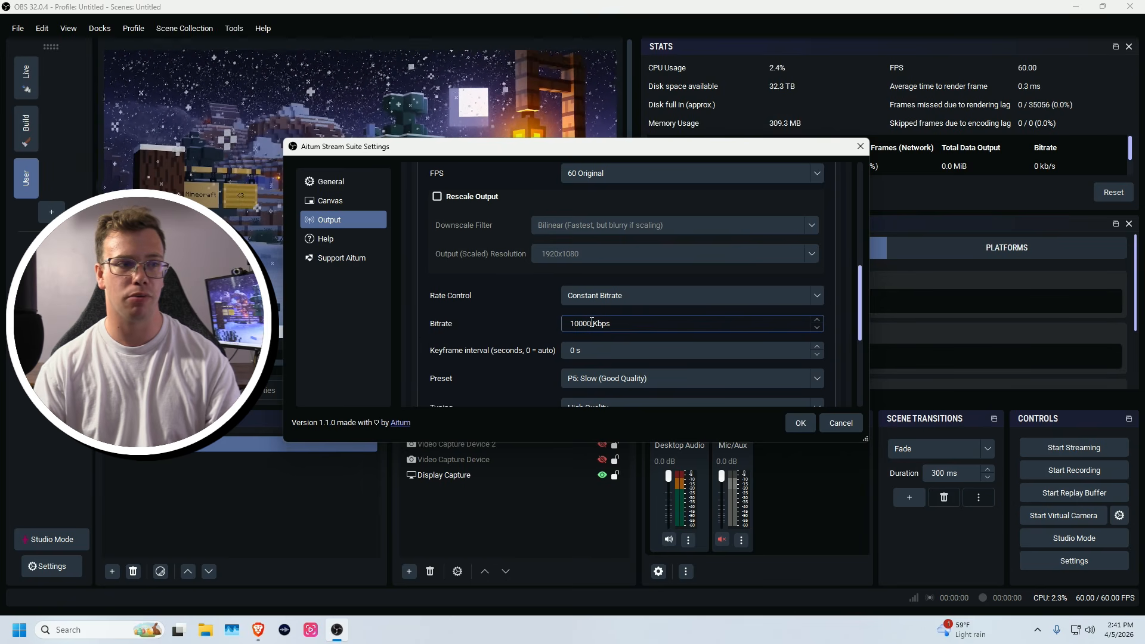
double_click(592, 322)
text(6000)
scroll(510, 314, down, 2)
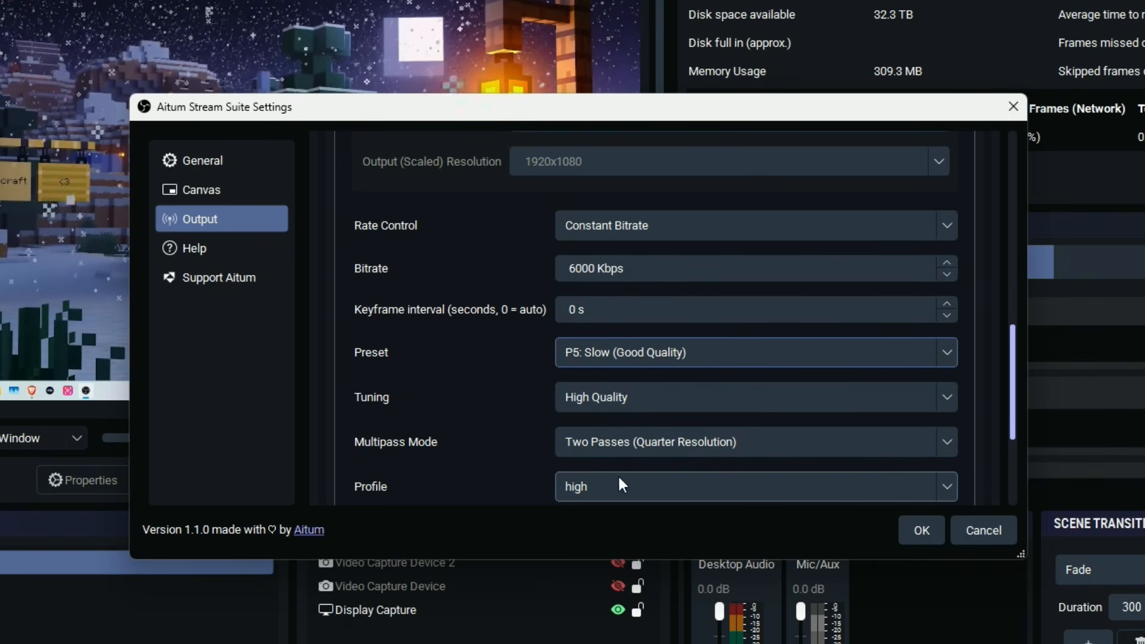
scroll(477, 429, down, 4)
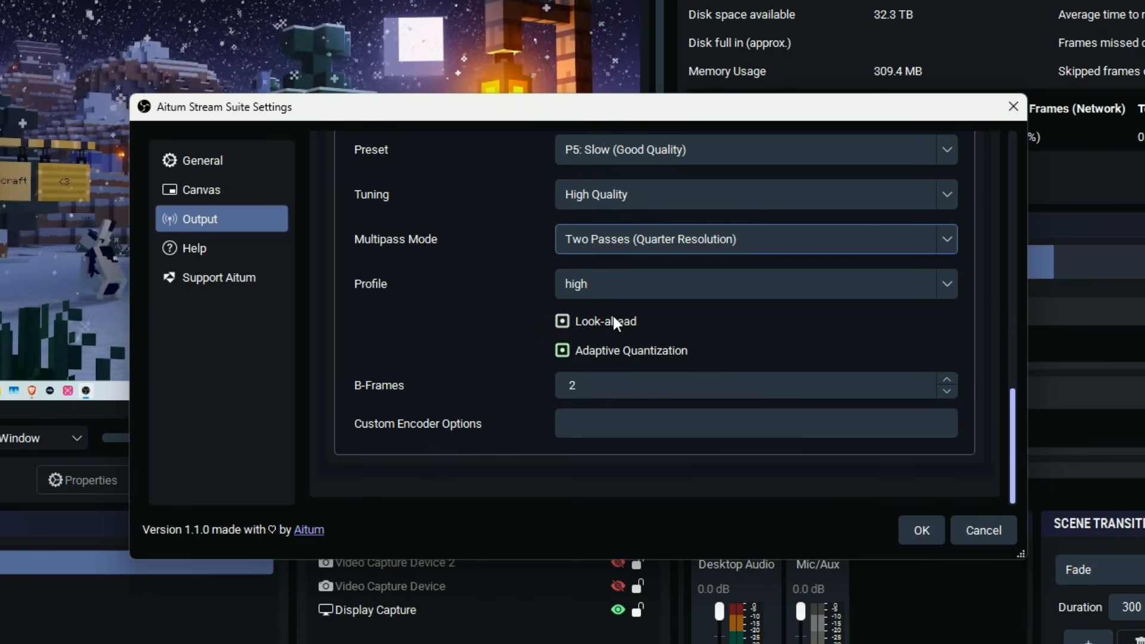
click(599, 319)
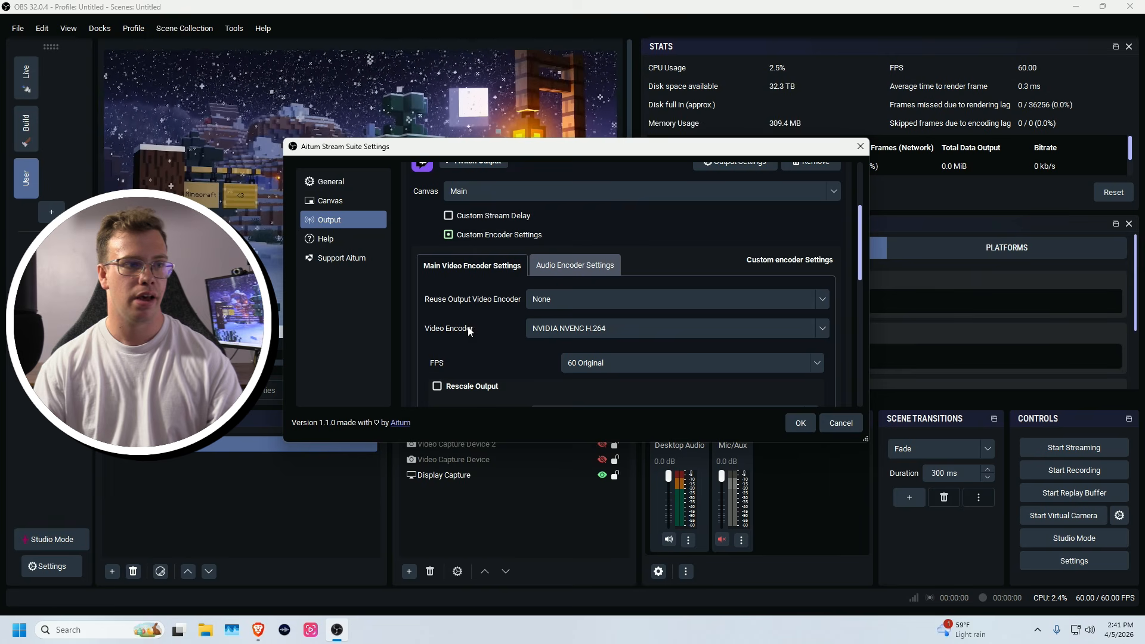
In the Twitch output's audio encoder settings, choose Track 1 and raise the audio bitrate, saving the output settings
click(568, 266)
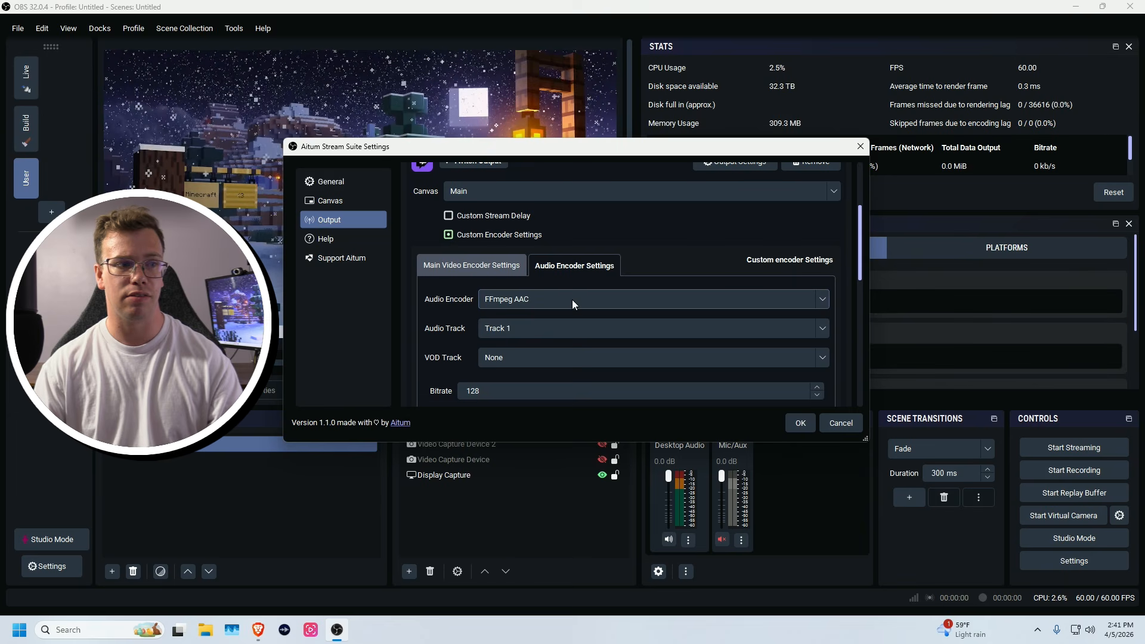
click(527, 321)
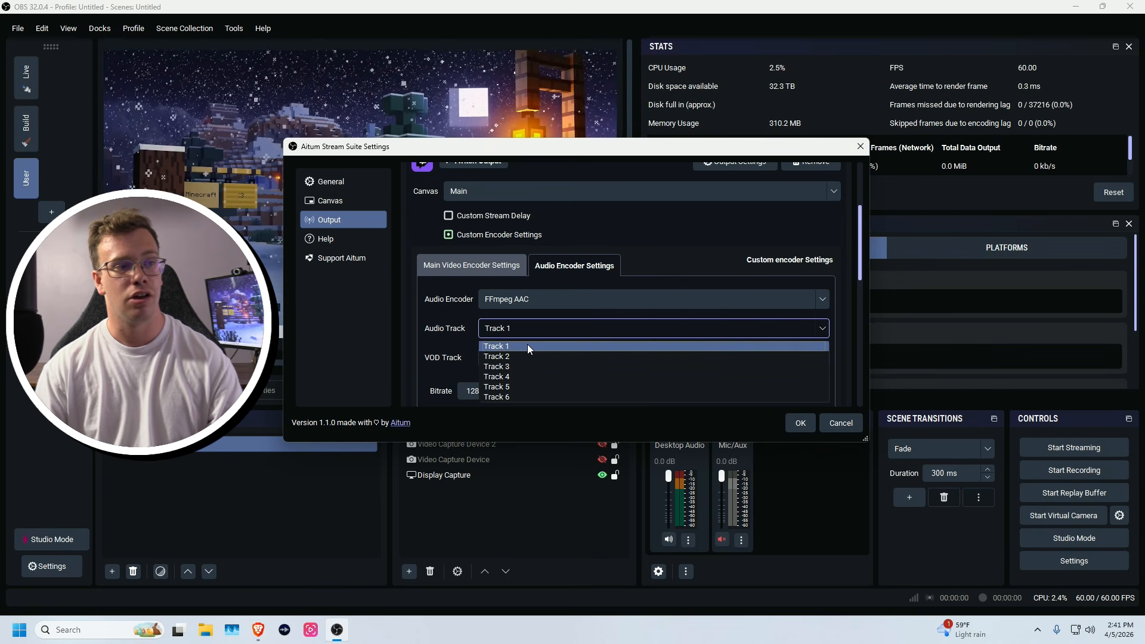
click(527, 346)
scroll(426, 332, down, 1)
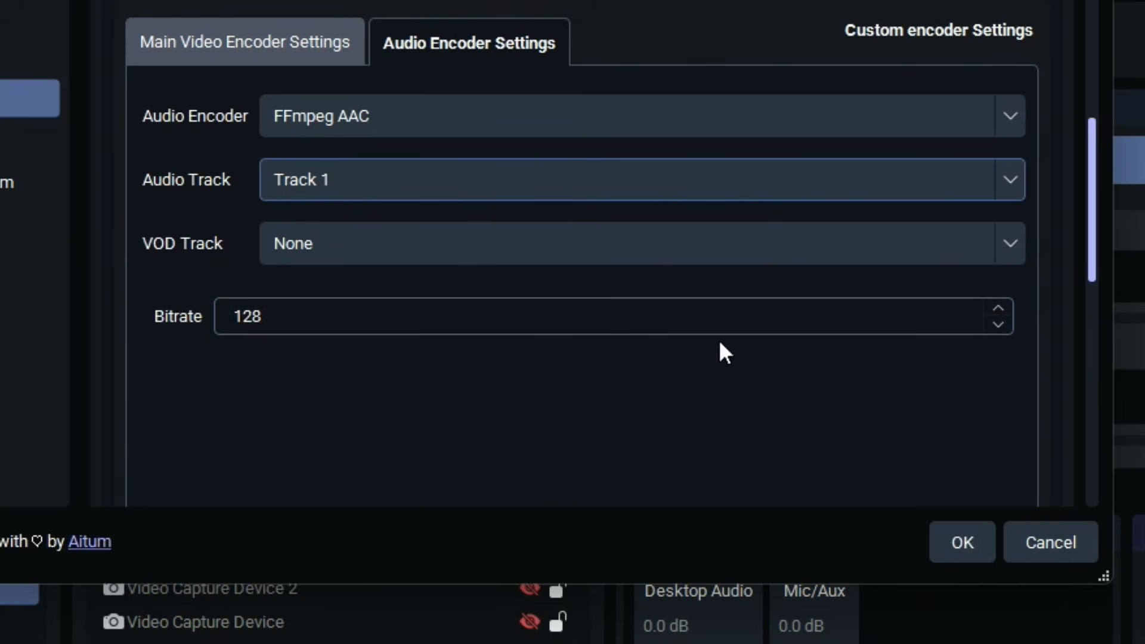
click(1002, 313)
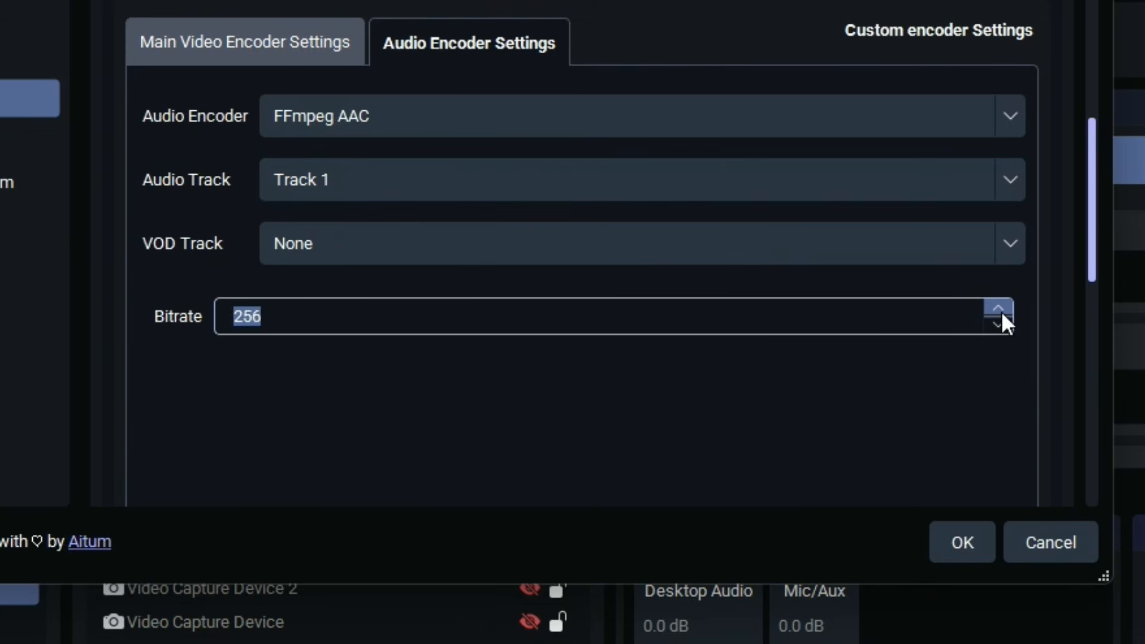
click(1001, 312)
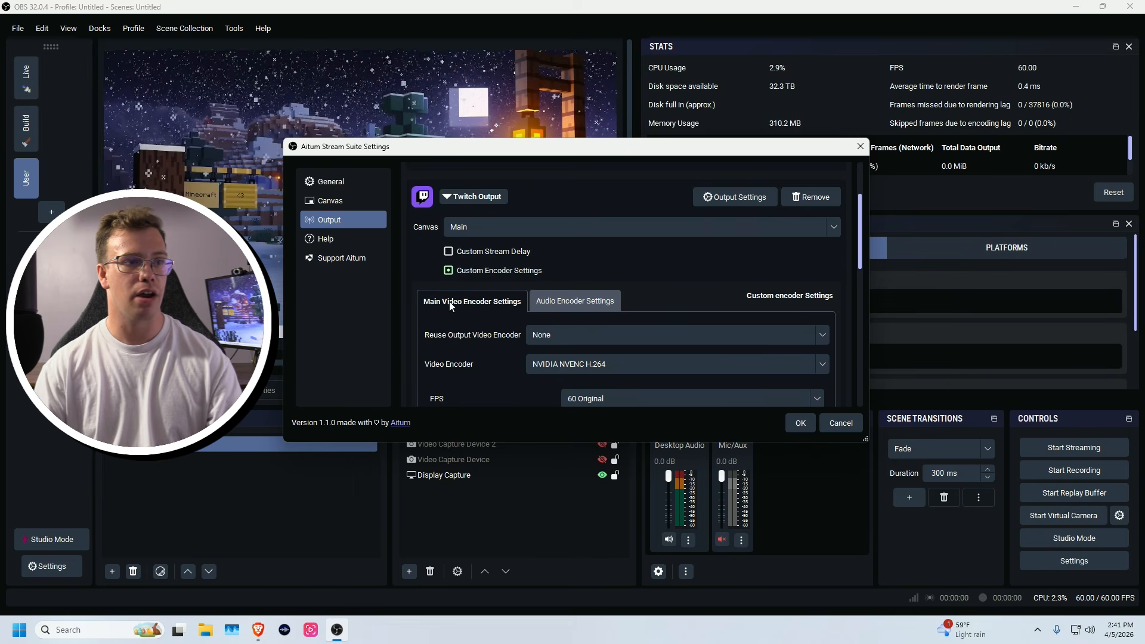
scroll(430, 333, down, 2)
scroll(425, 334, up, 2)
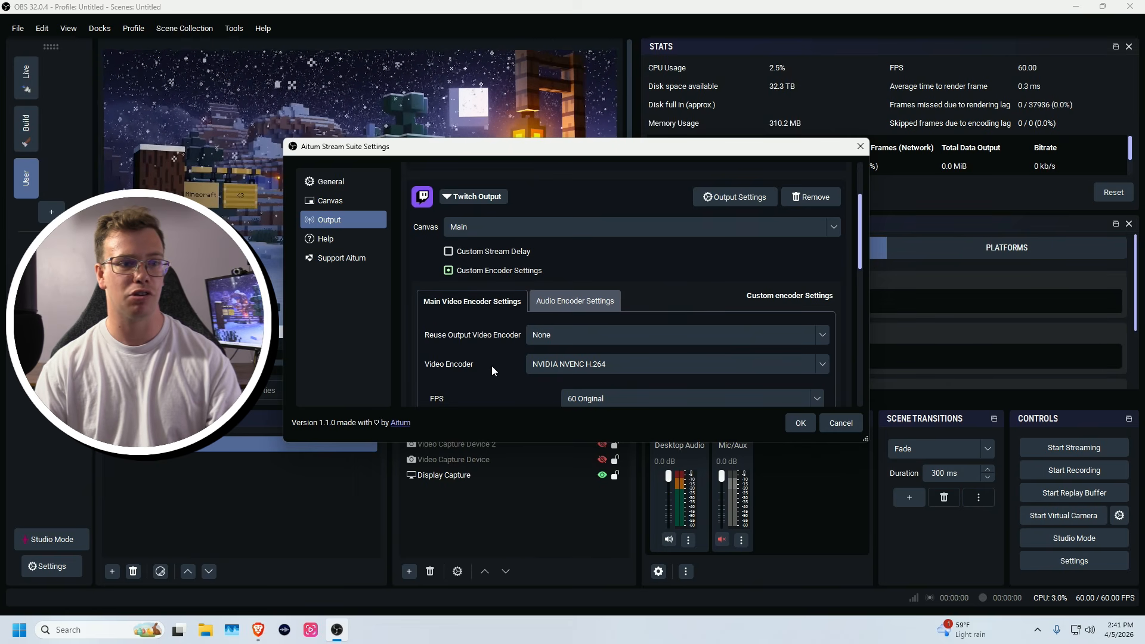
click(800, 423)
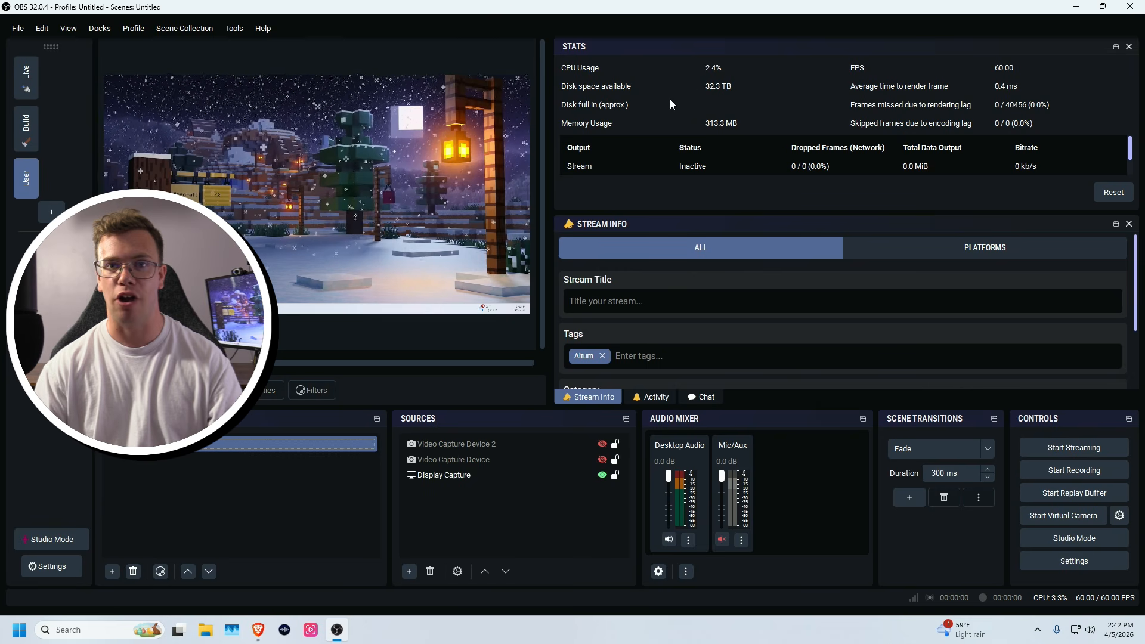
Show the Outputs dock and, from its settings, begin adding a new stream output for YouTube
click(99, 28)
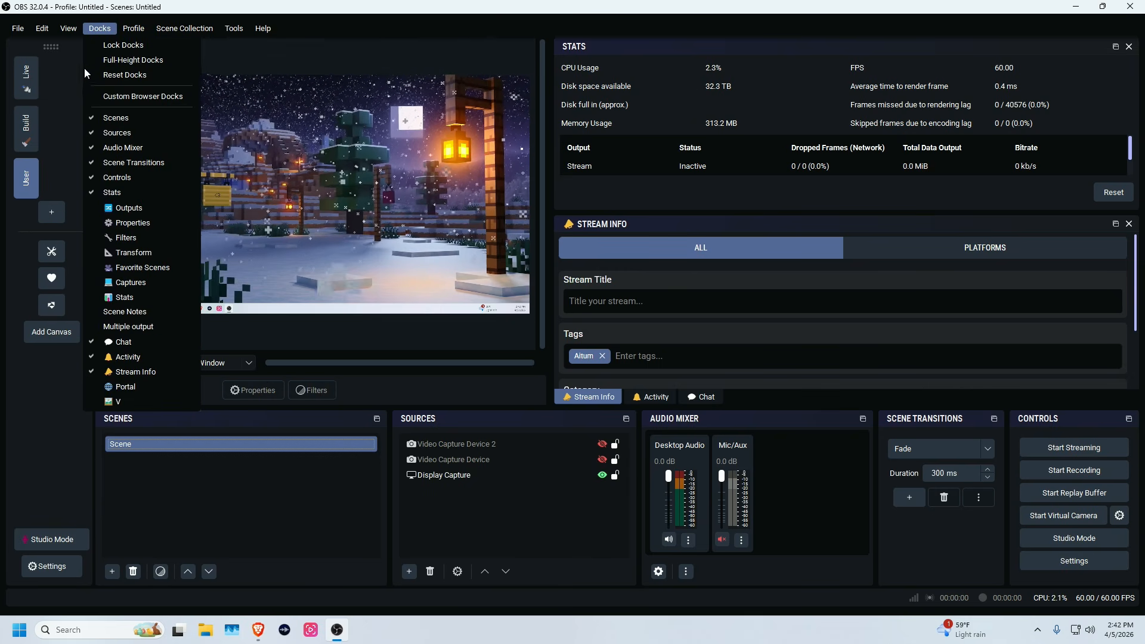
click(152, 207)
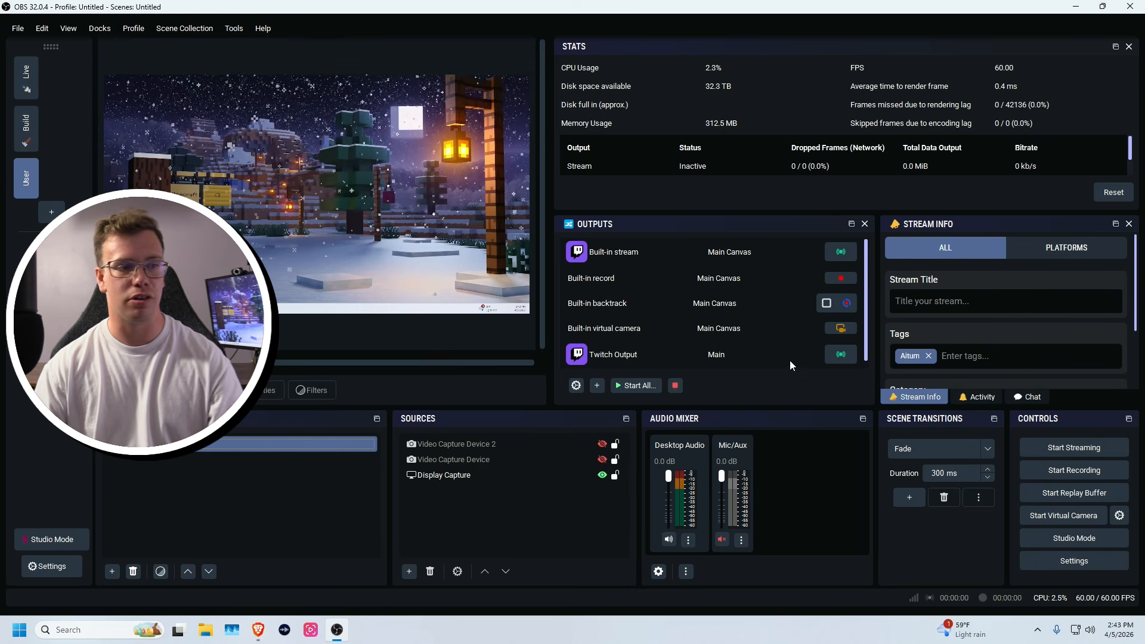
click(576, 385)
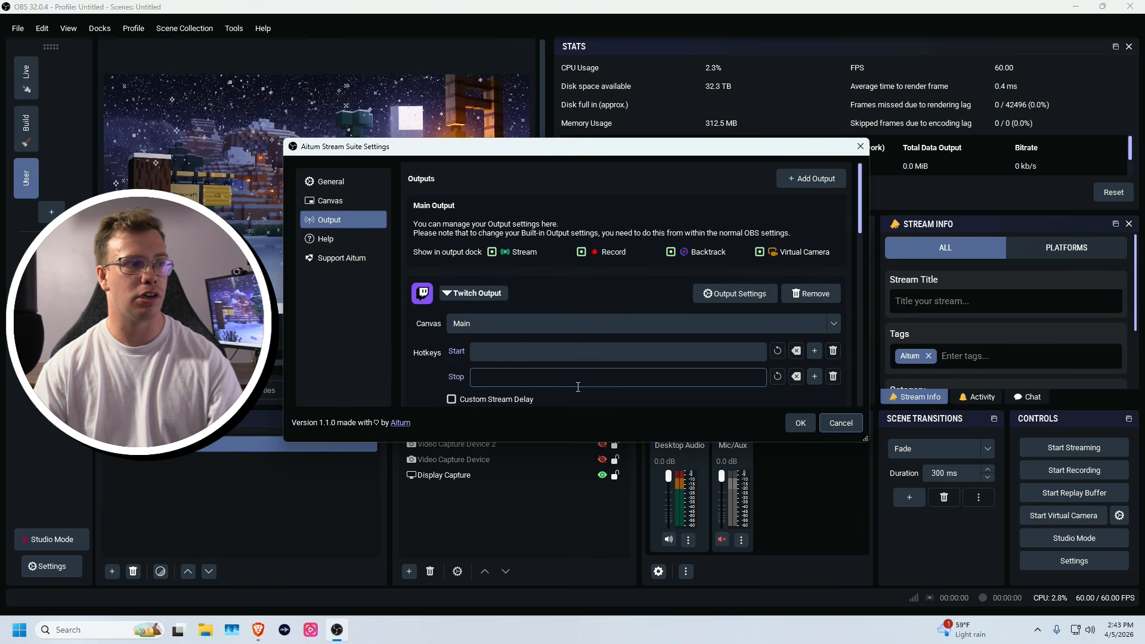
click(819, 185)
click(843, 192)
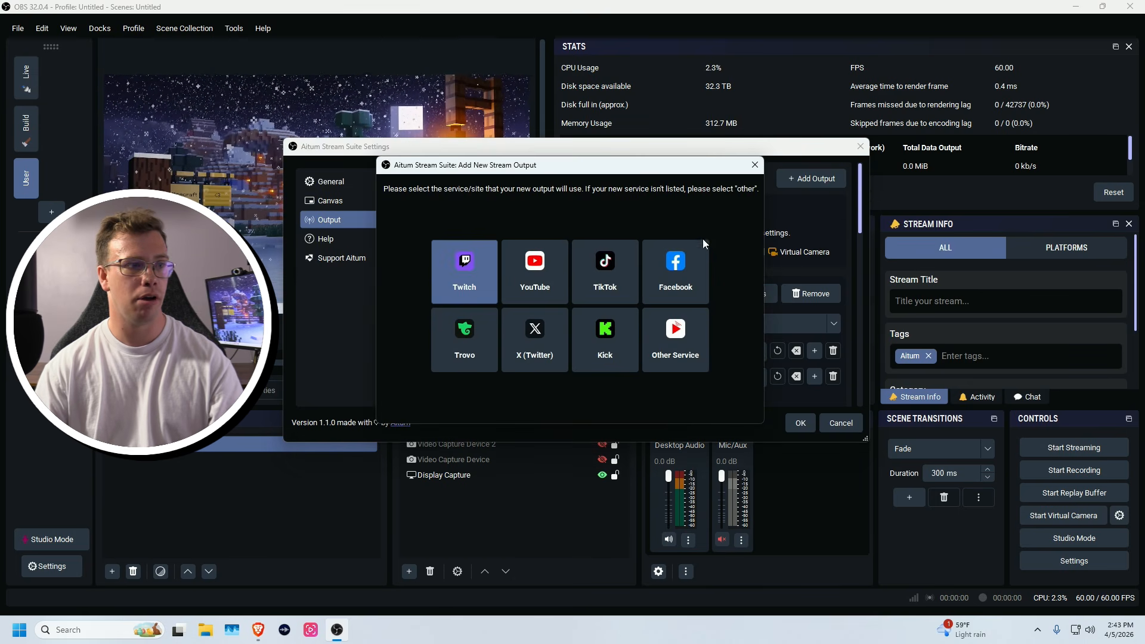
click(524, 270)
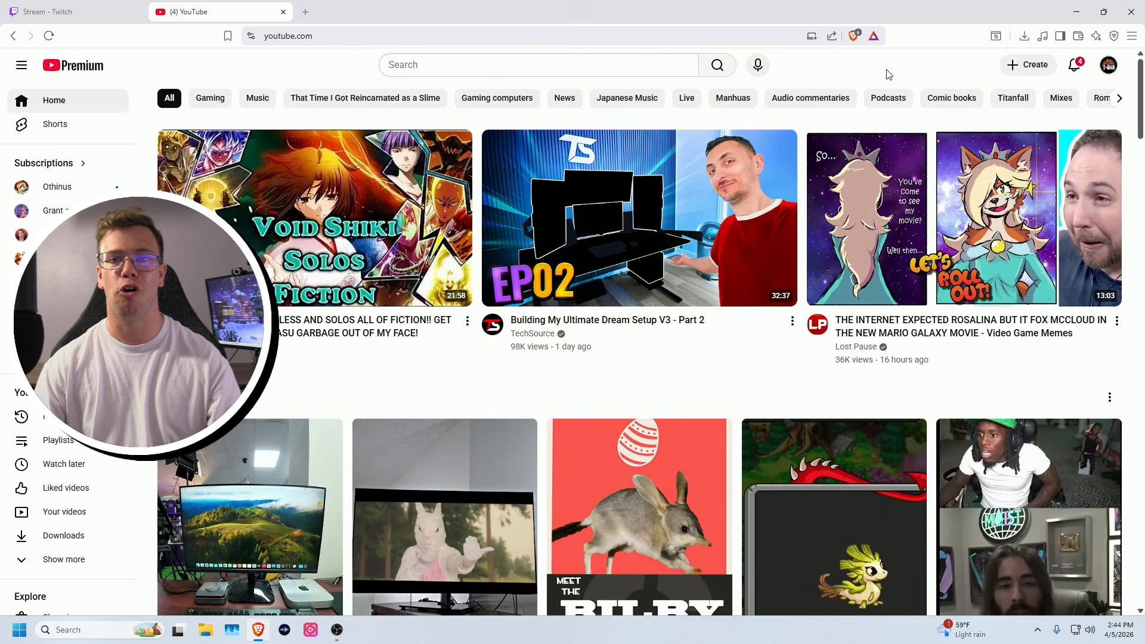
In the browser, start going live on YouTube and copy the stream key from the YouTube Studio live streaming page
click(1033, 68)
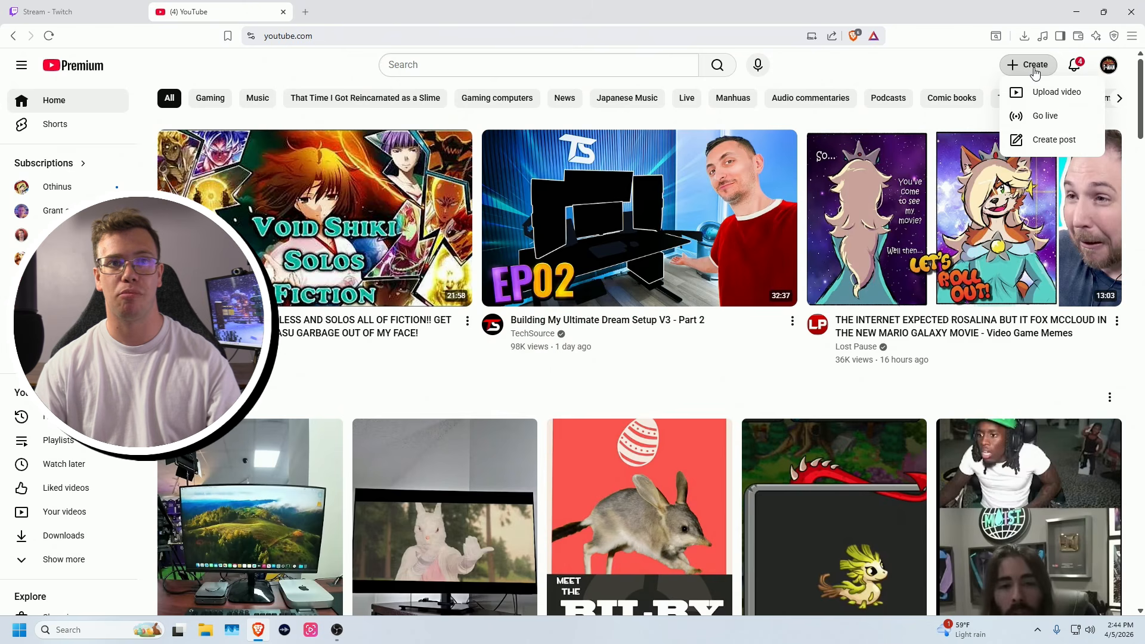
click(1023, 118)
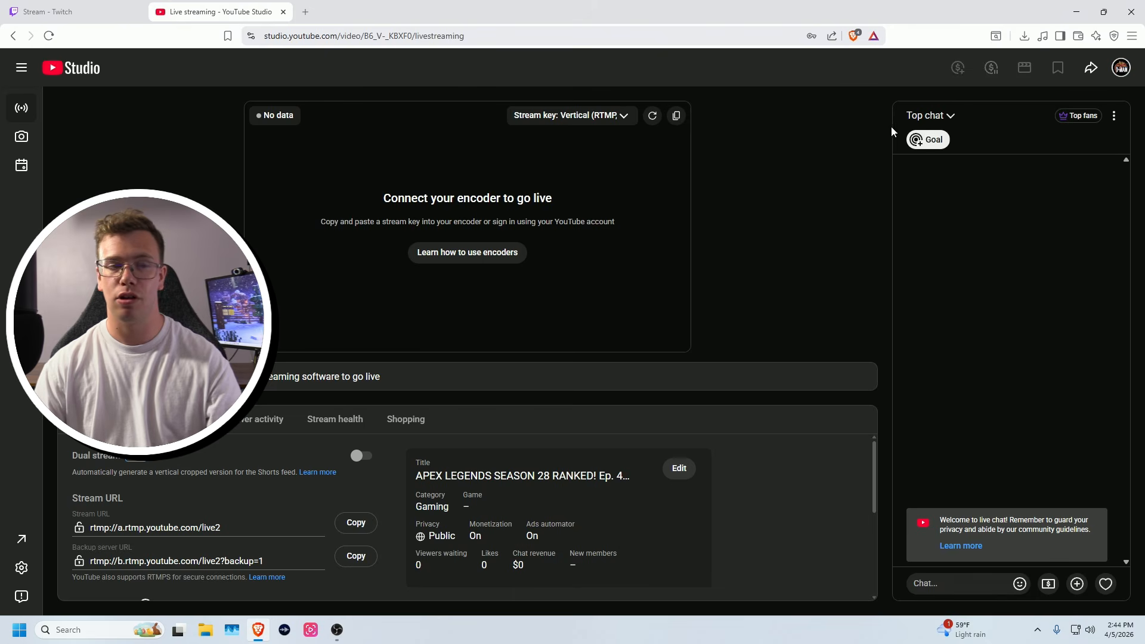
click(678, 124)
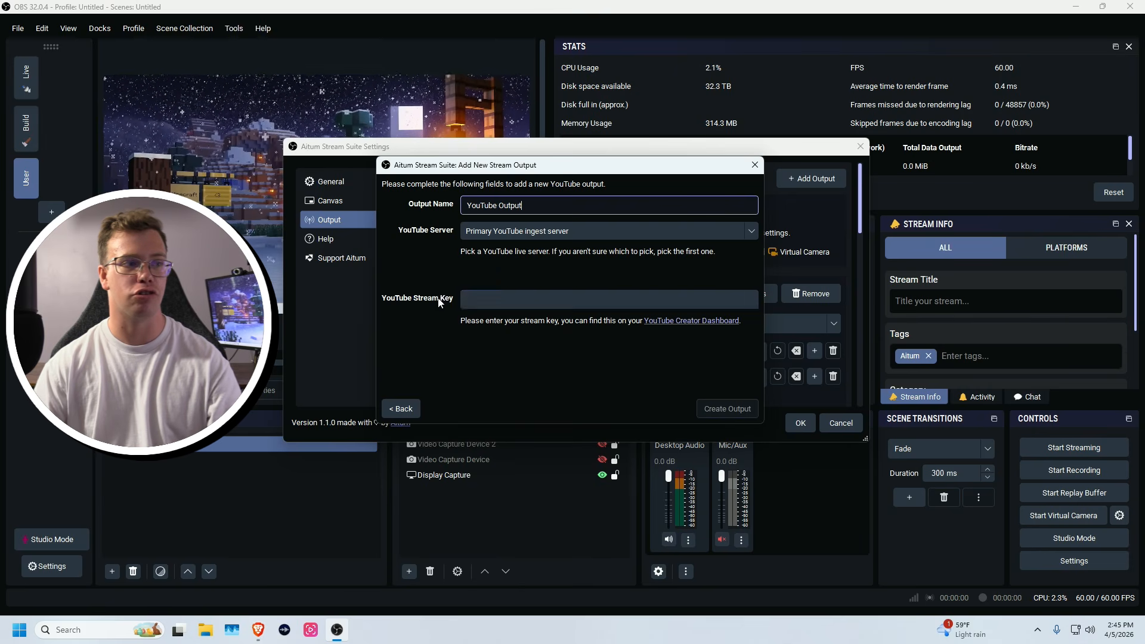
Back in OBS, paste the YouTube stream key and create the output named YouTube Output on the primary ingest server
click(482, 295)
key(ctrl+v)
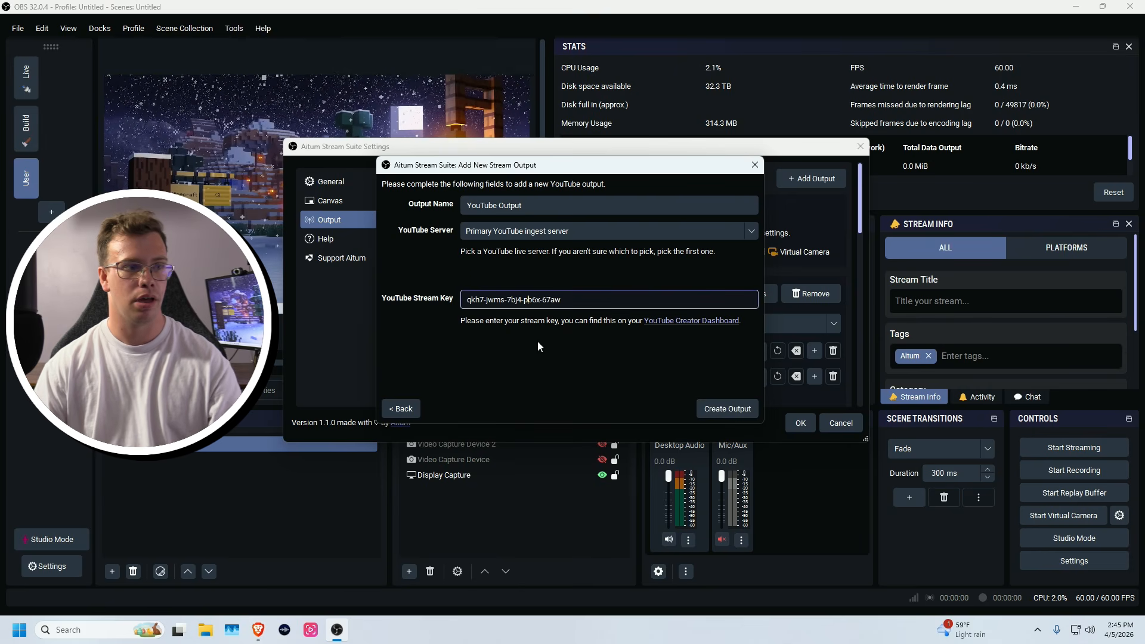
click(706, 415)
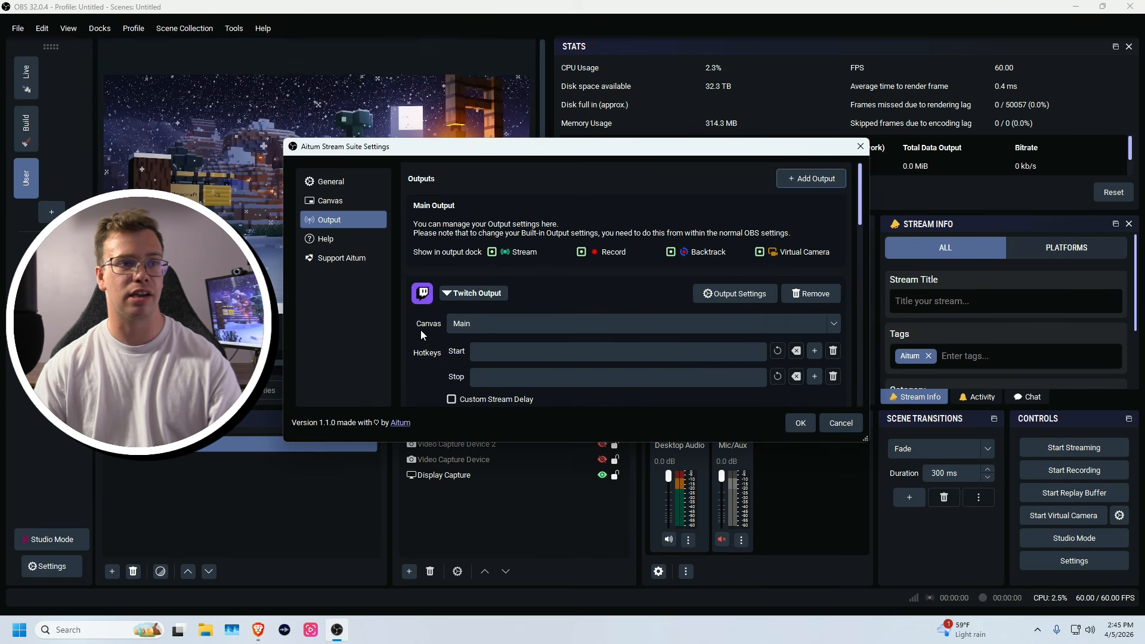
Enable custom encoder settings for the YouTube output and choose NVIDIA NVENC HEVC as its video encoder
scroll(421, 330, down, 10)
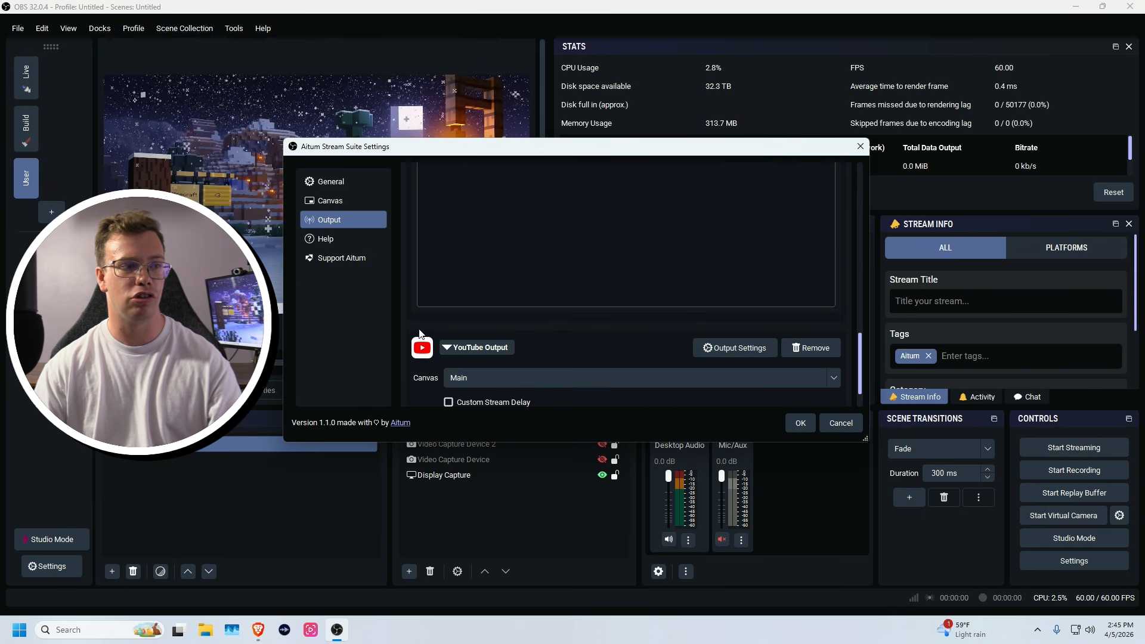
scroll(420, 334, down, 2)
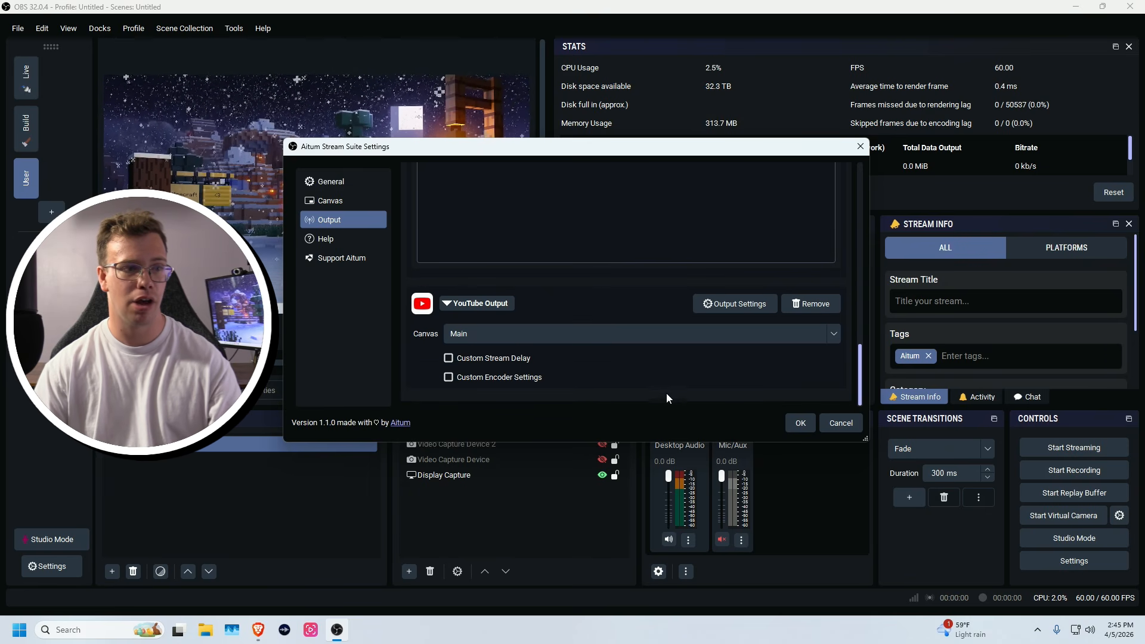
click(488, 378)
scroll(411, 360, down, 5)
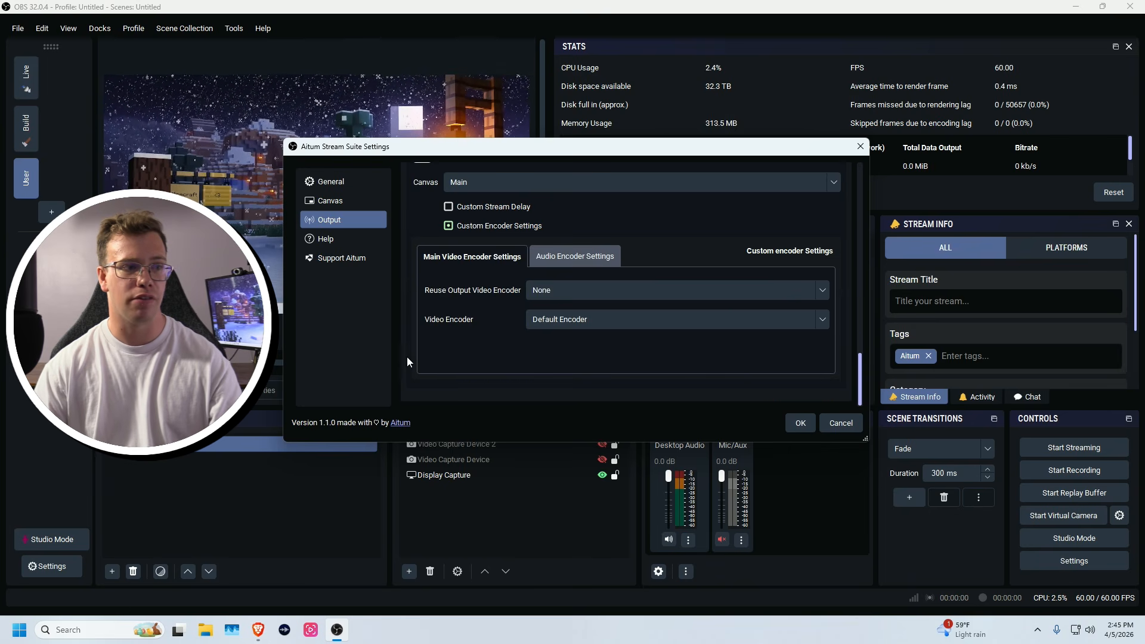
click(574, 324)
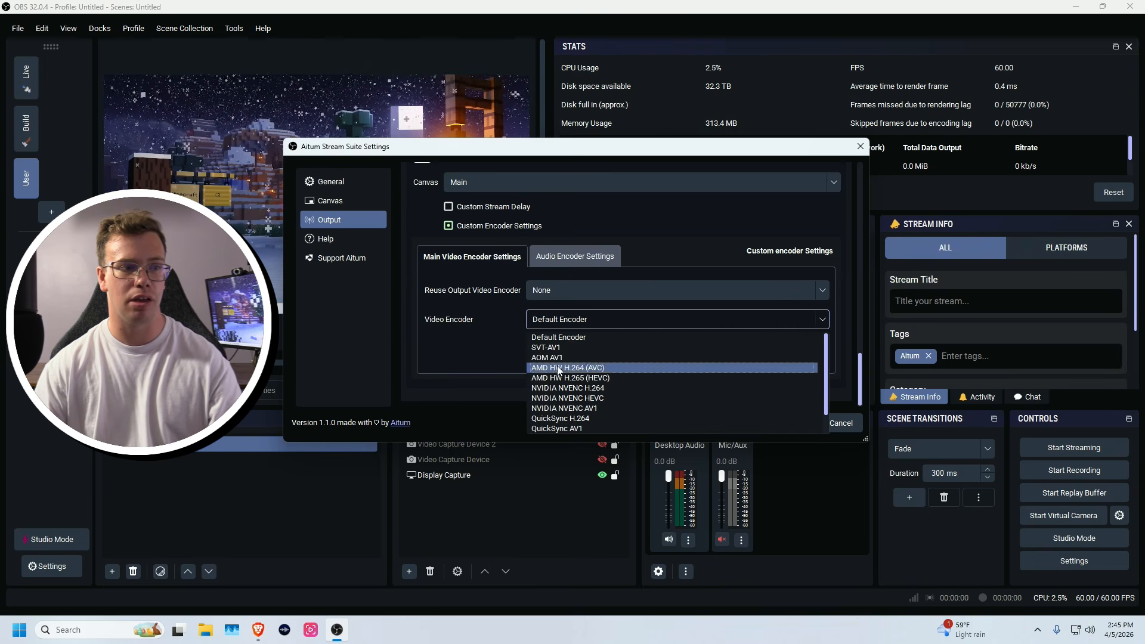
click(559, 398)
Set the YouTube output's video bitrate to 12000 Kbps
scroll(432, 338, down, 2)
scroll(429, 337, down, 3)
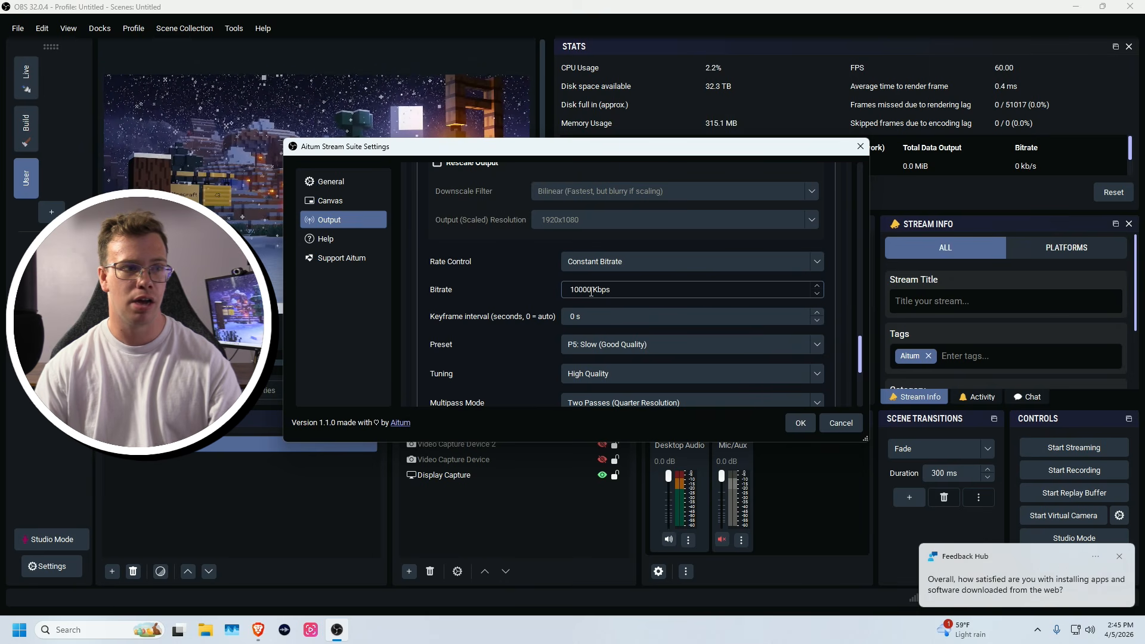
drag(591, 291, 560, 291)
text(120)
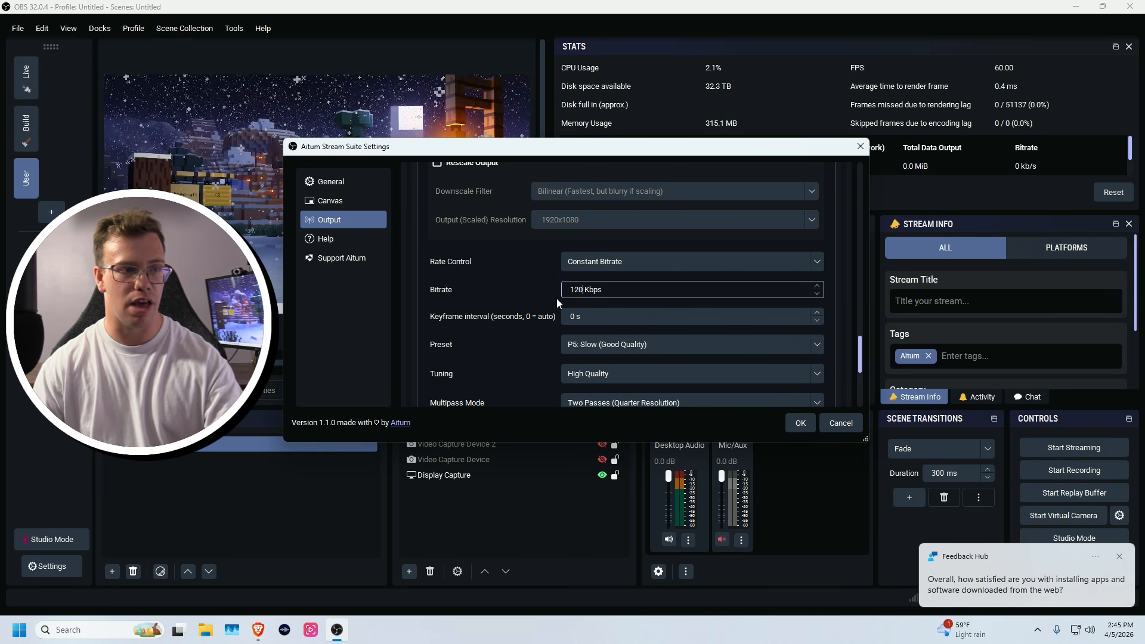
text(00)
click(492, 298)
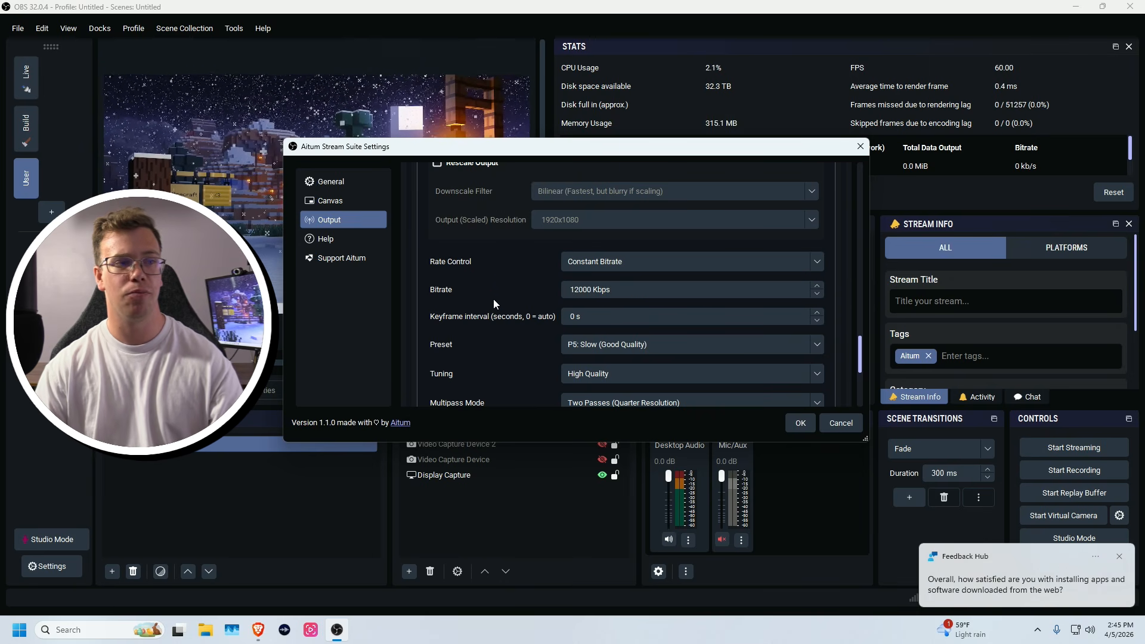
Set the YouTube output's video bitrate to 6000 Kbps
scroll(496, 305, down, 4)
scroll(496, 306, up, 3)
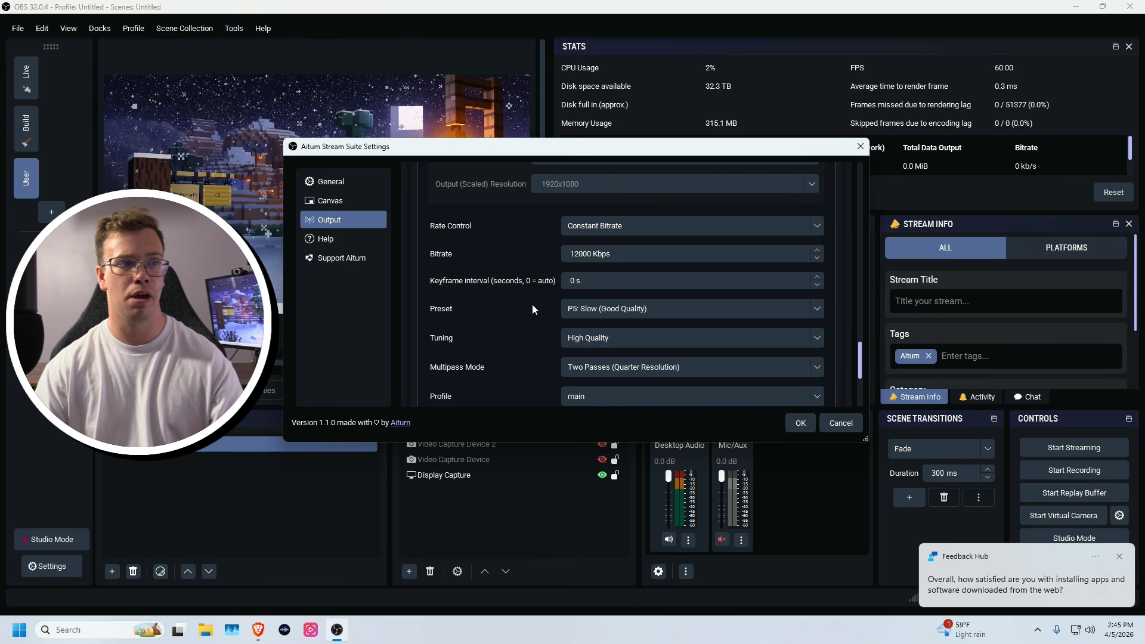
drag(591, 256, 558, 255)
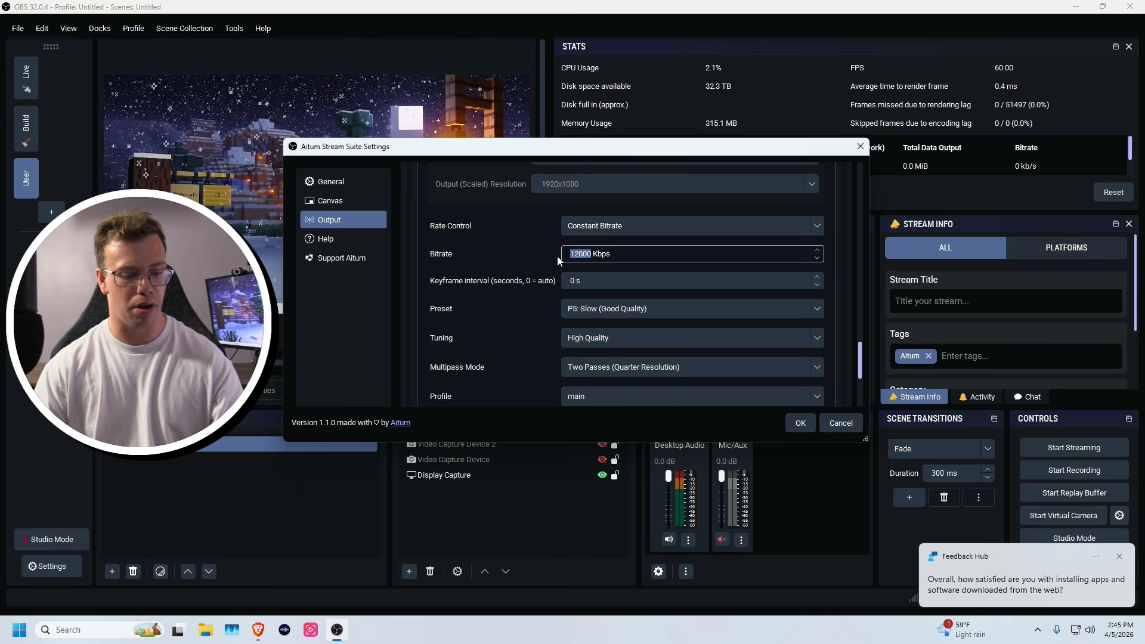
text(6000)
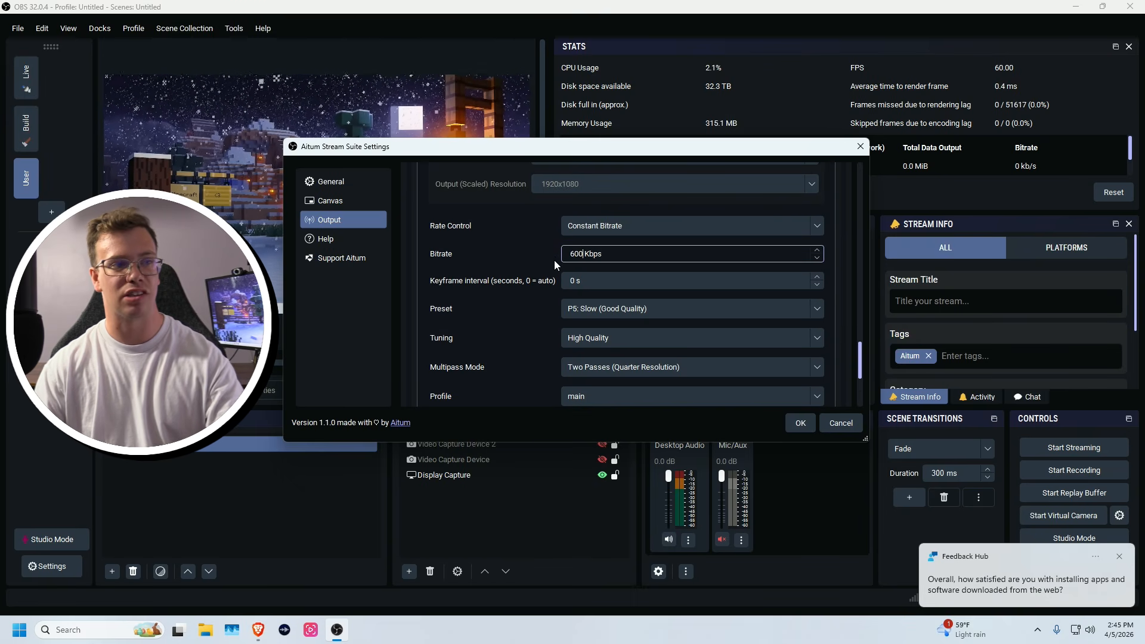
Set the YouTube output's audio bitrate to 320 in its audio encoder settings
scroll(553, 260, up, 5)
click(562, 188)
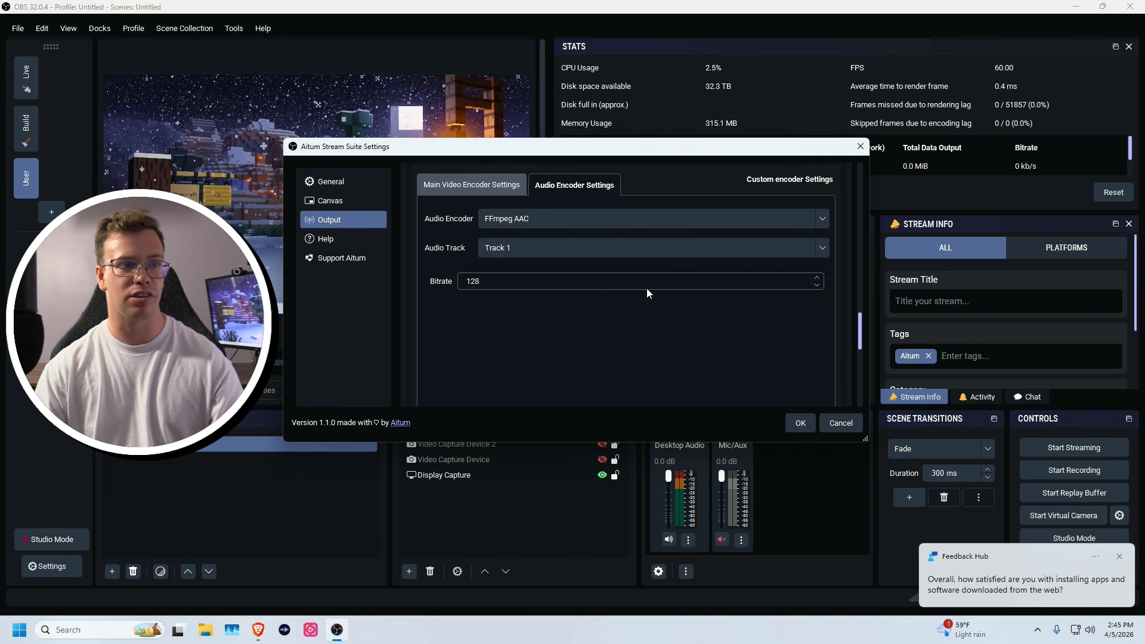
click(817, 278)
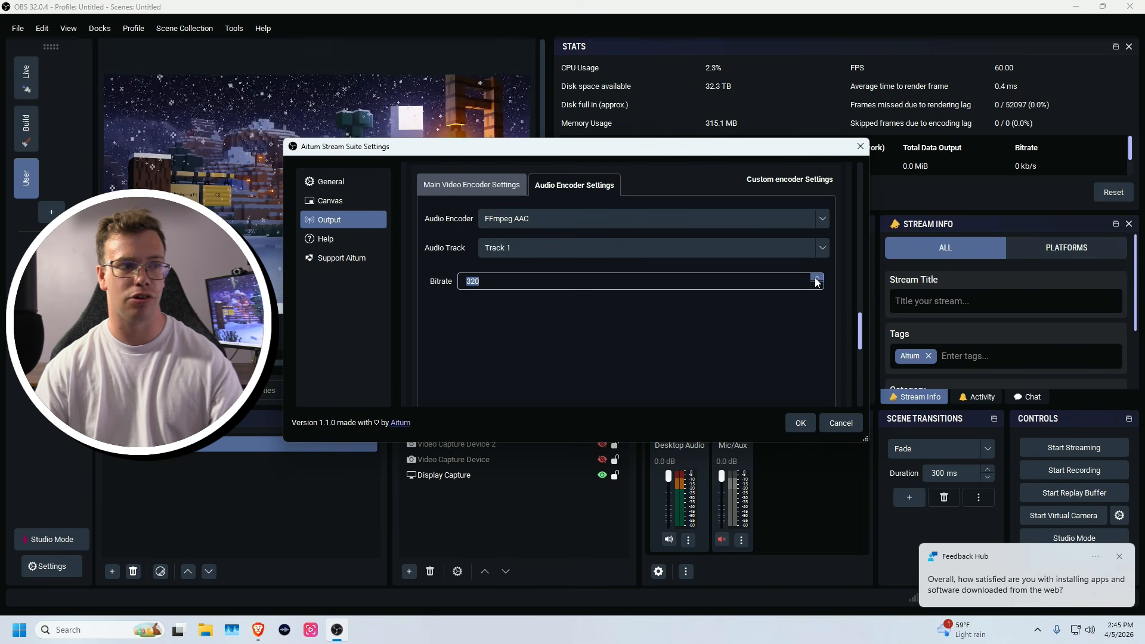
click(738, 340)
Start adding a new stream output with Kick as its service
drag(860, 340, 867, 170)
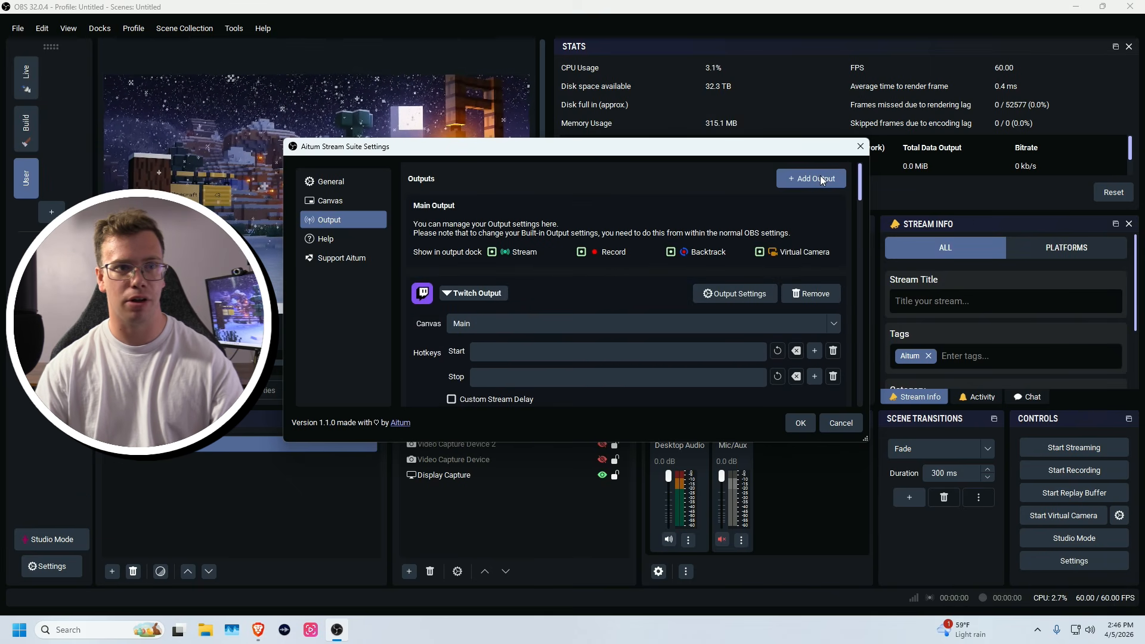
click(821, 179)
click(848, 187)
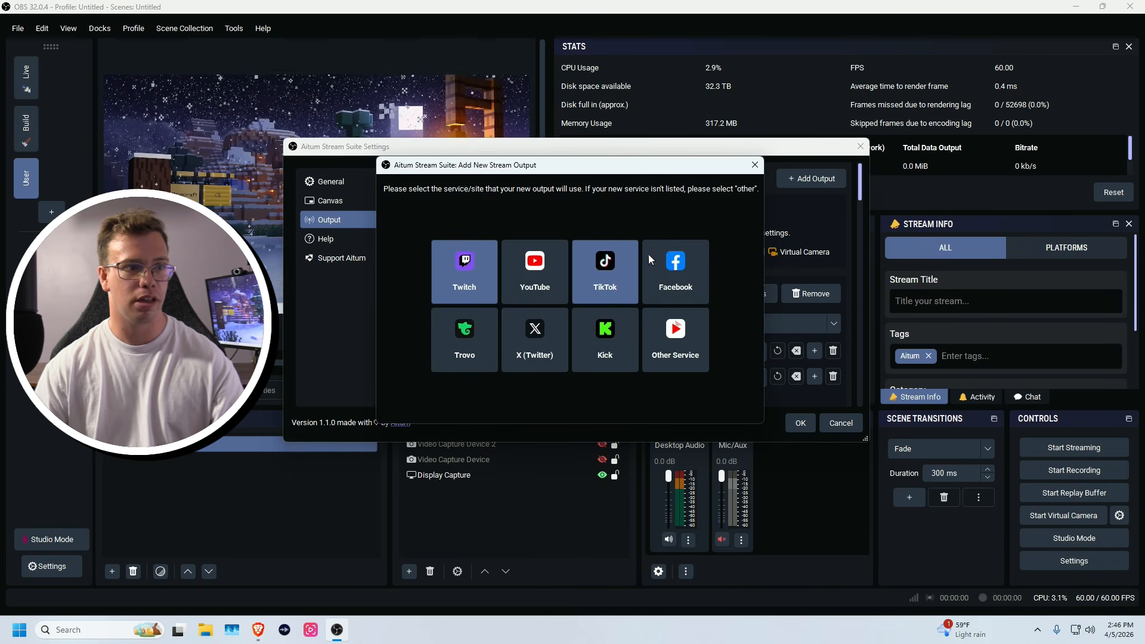
click(603, 356)
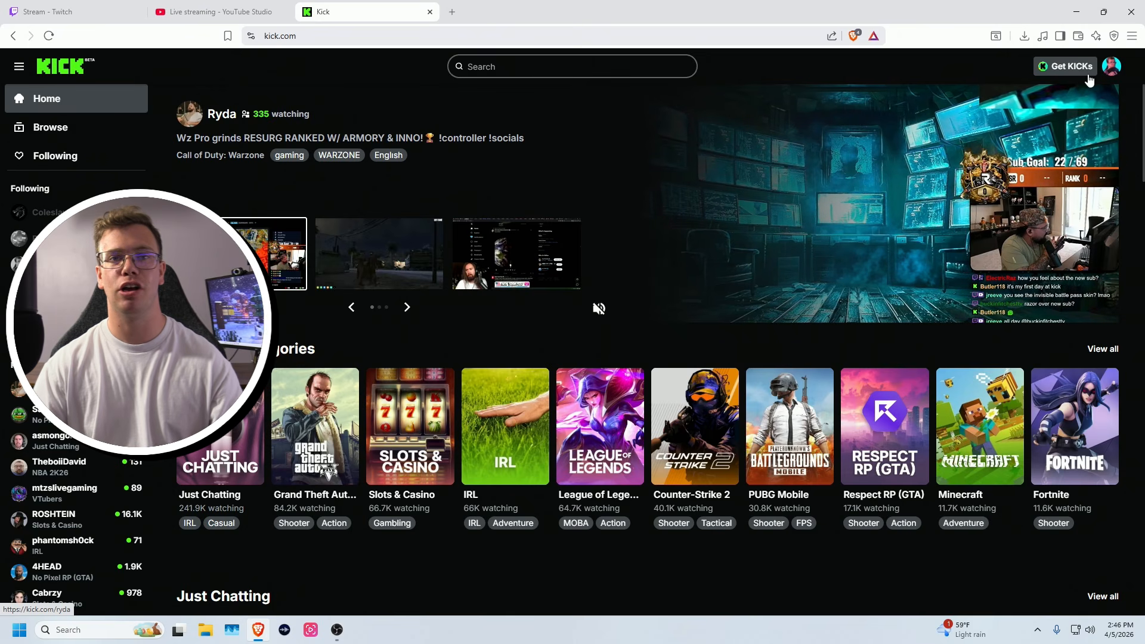
In the browser, open the Stream URL & Key page of the Kick creator dashboard and reveal the stream key for copying
click(1111, 68)
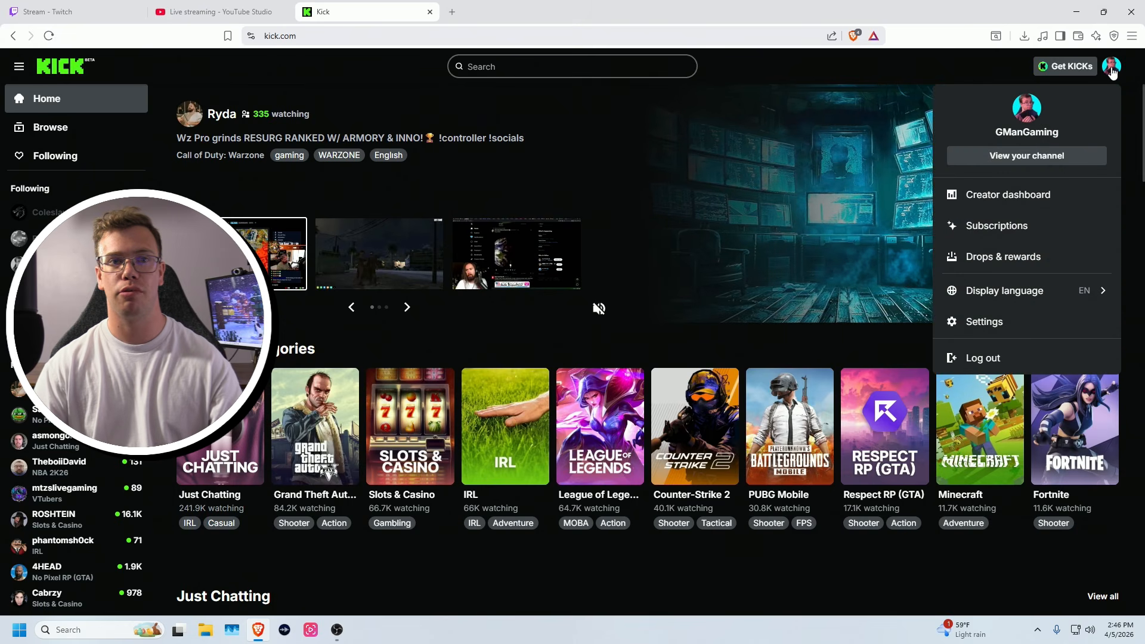
click(1033, 204)
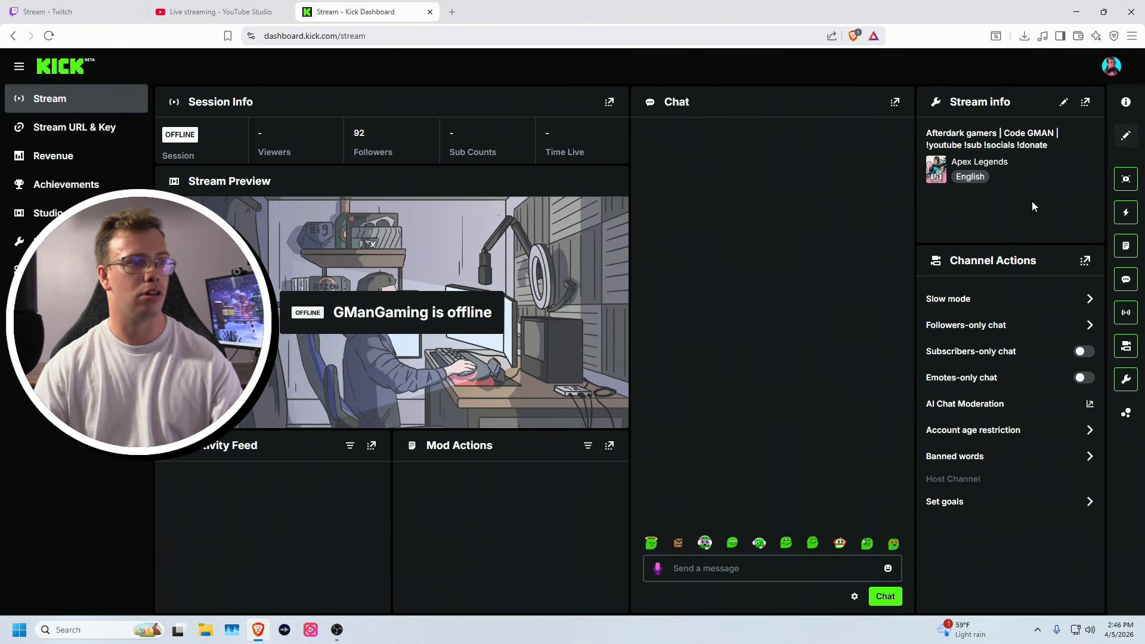
click(95, 133)
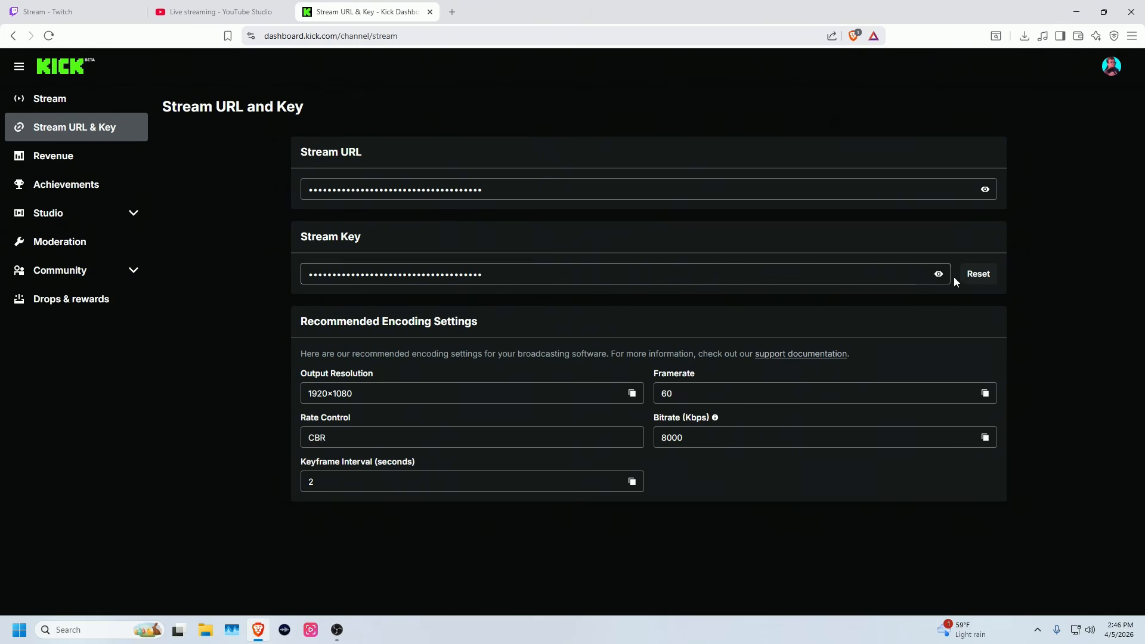
click(938, 273)
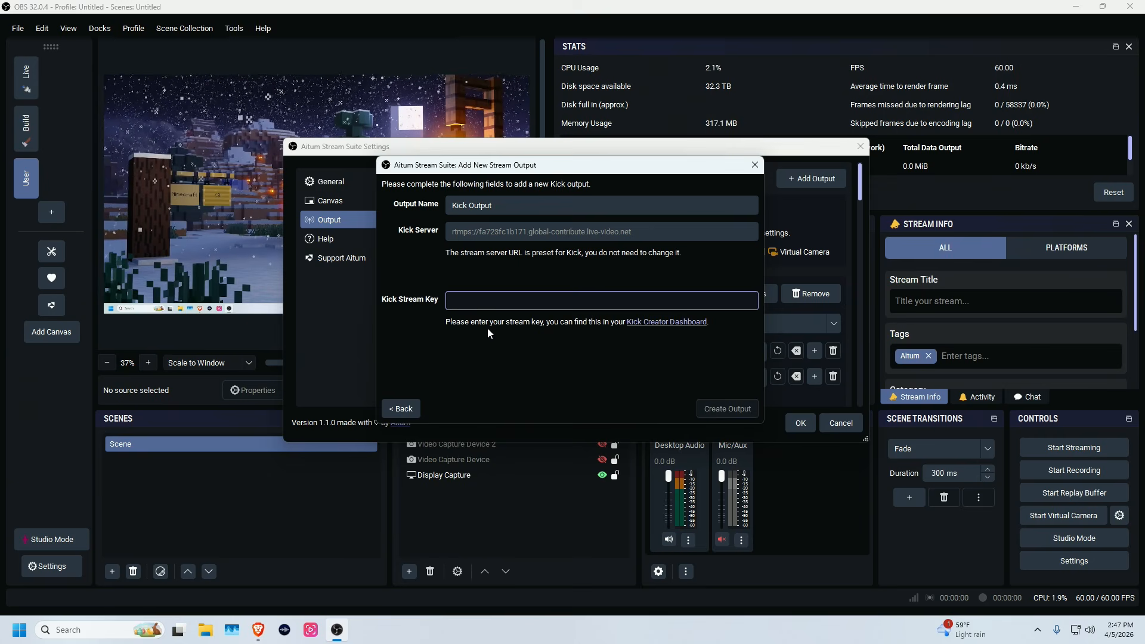
Back in OBS, paste the Kick stream key and create the output named Kick Output
key(ctrl+v)
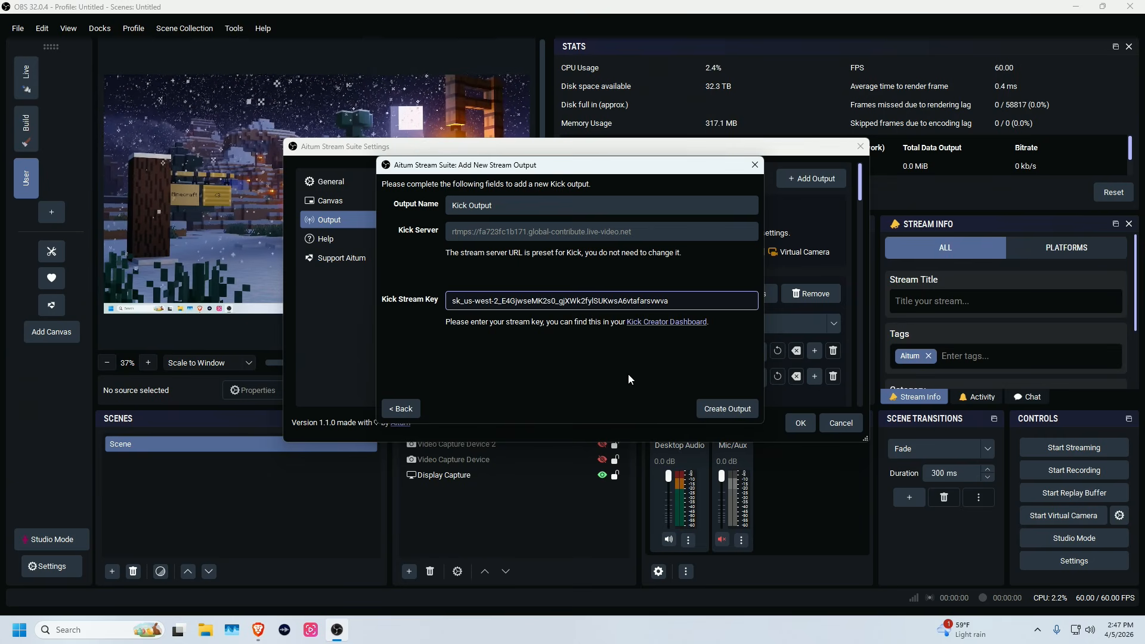
click(721, 411)
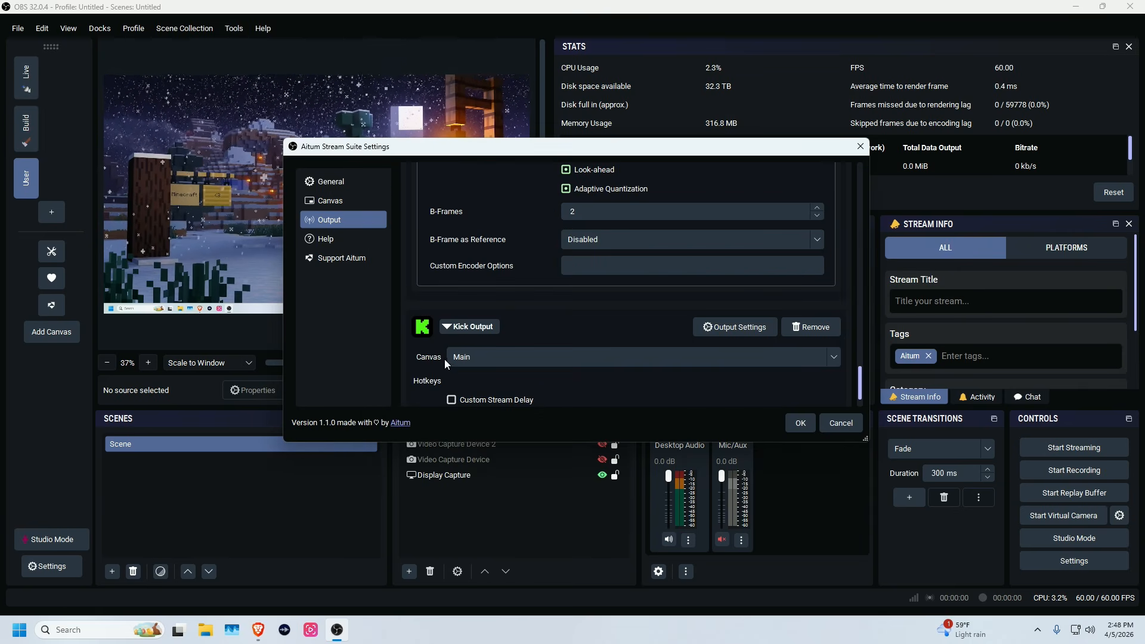
Enable custom encoder settings for the Kick output and choose NVIDIA NVENC H.264 as its video encoder
scroll(447, 356, down, 1)
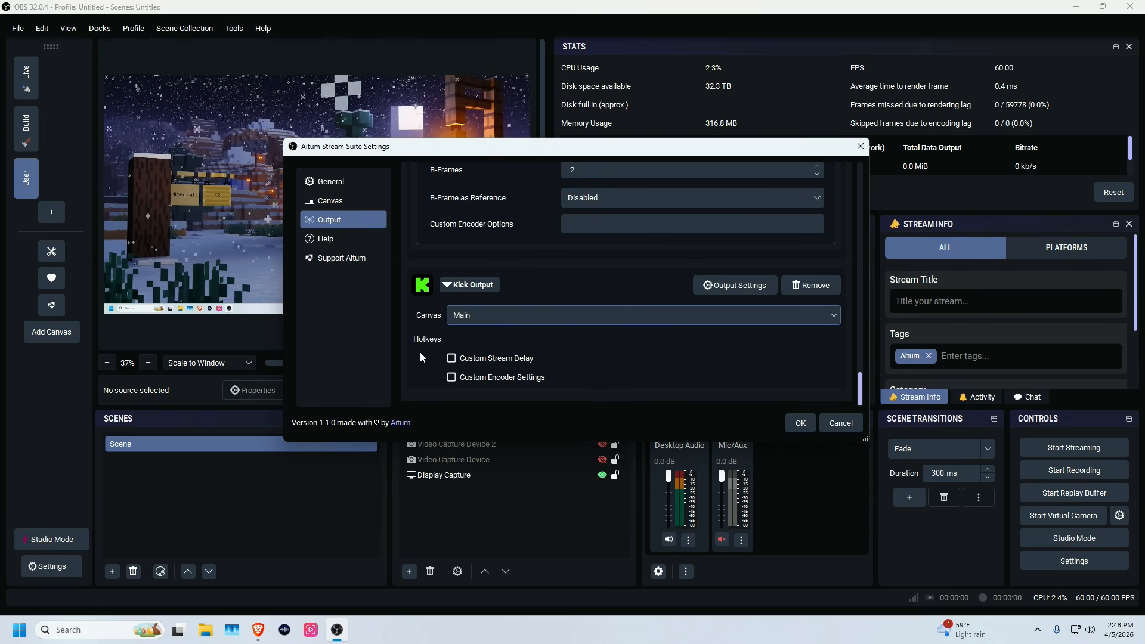
click(507, 383)
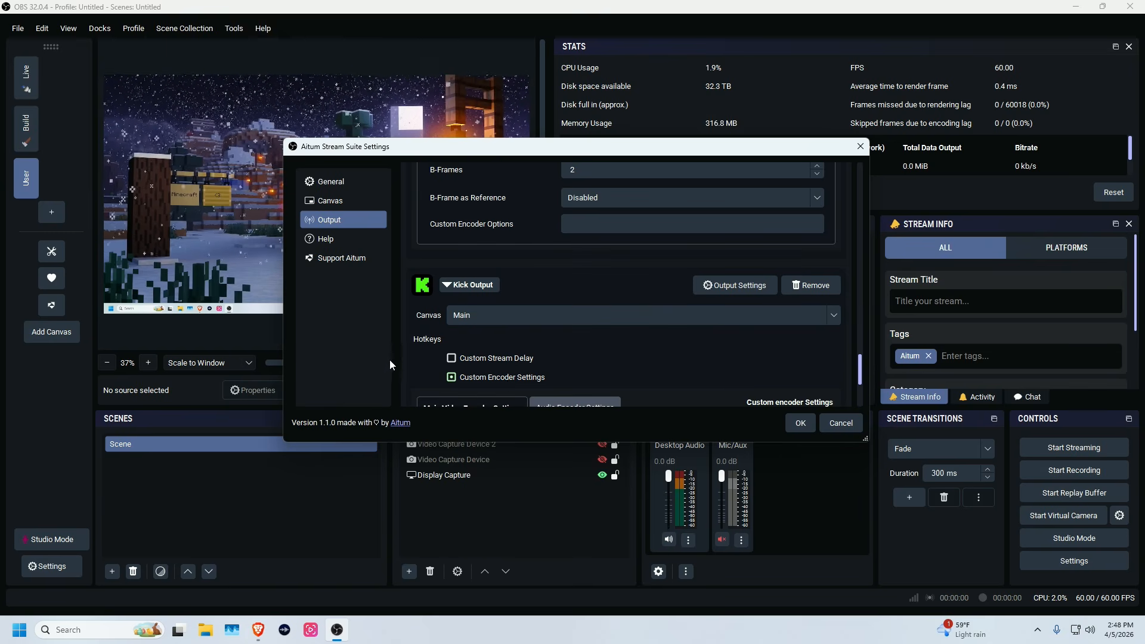
scroll(408, 353, down, 3)
click(582, 319)
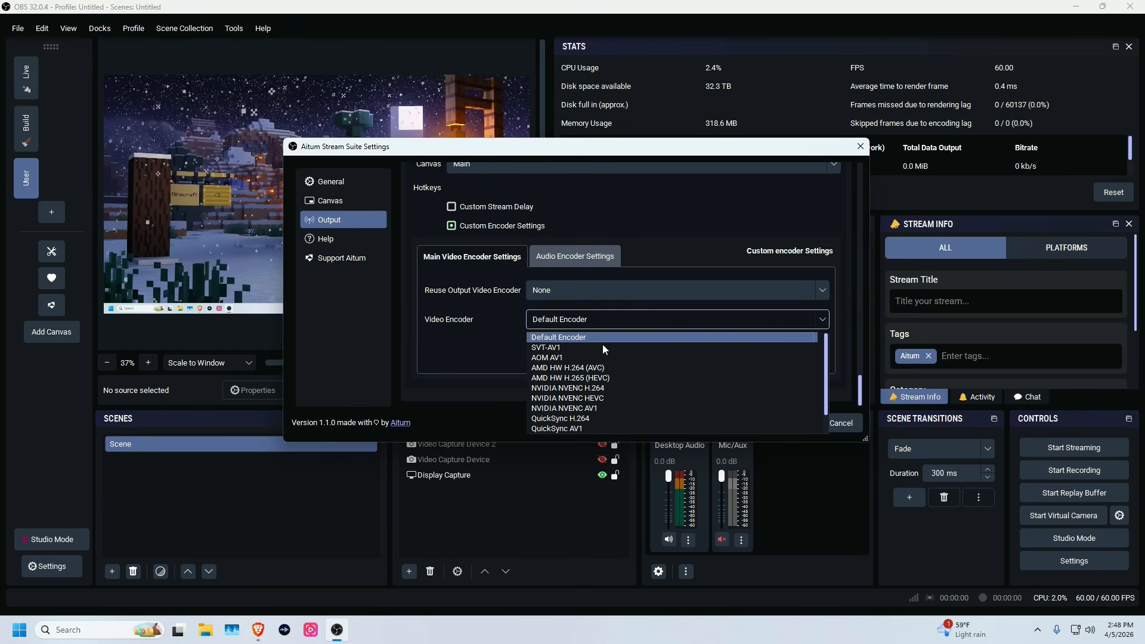
click(612, 388)
Set the Kick output's video bitrate to 6000 Kbps
scroll(572, 298, down, 5)
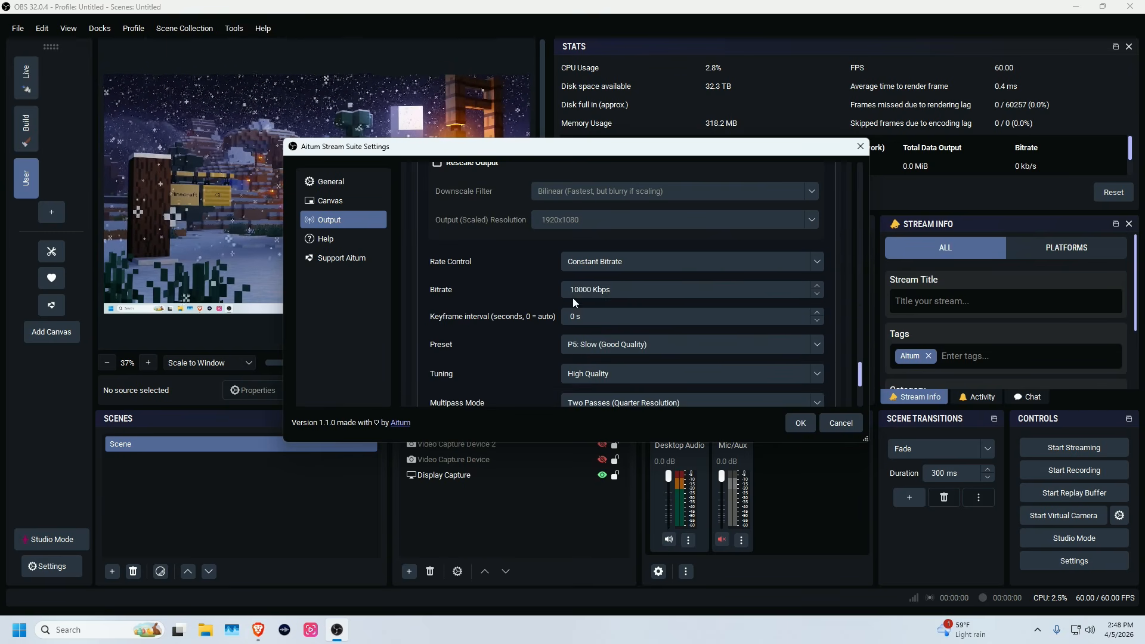
double_click(569, 290)
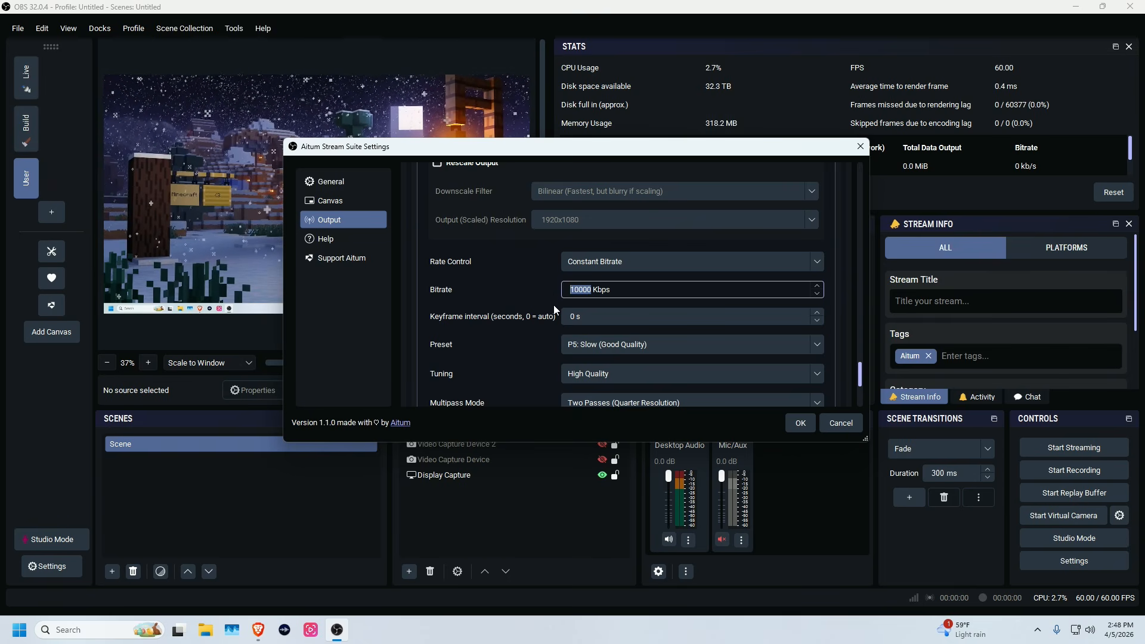
text(6000)
Rescale the Kick output to 1280x720 using the Lanczos (Sharpened scaling, 36 samples) downscale filter
scroll(419, 328, up, 1)
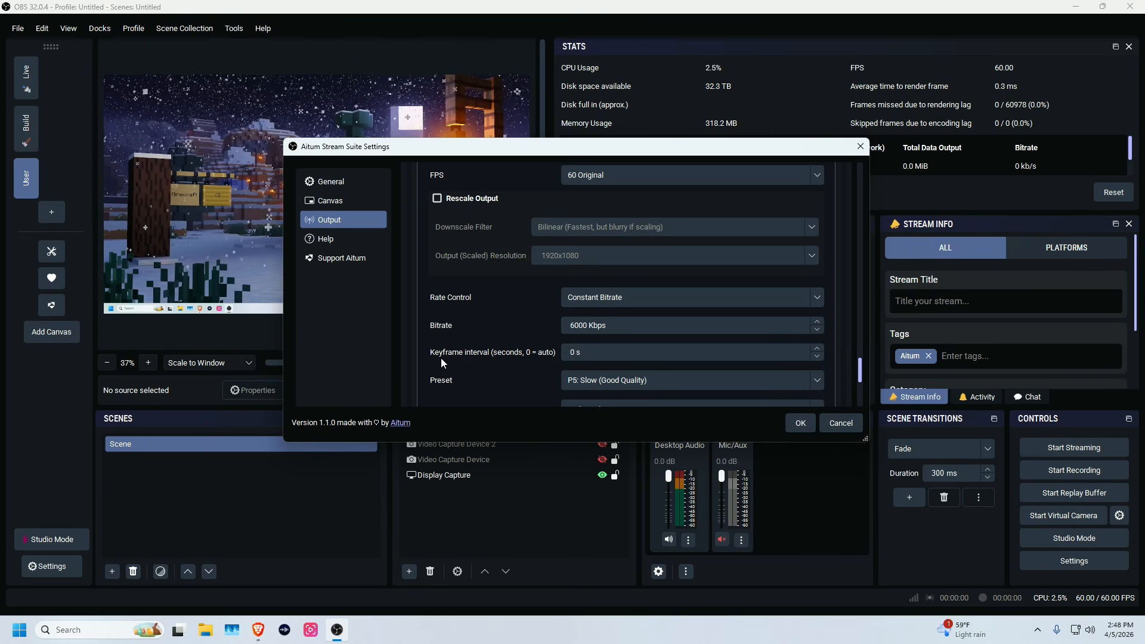
click(460, 199)
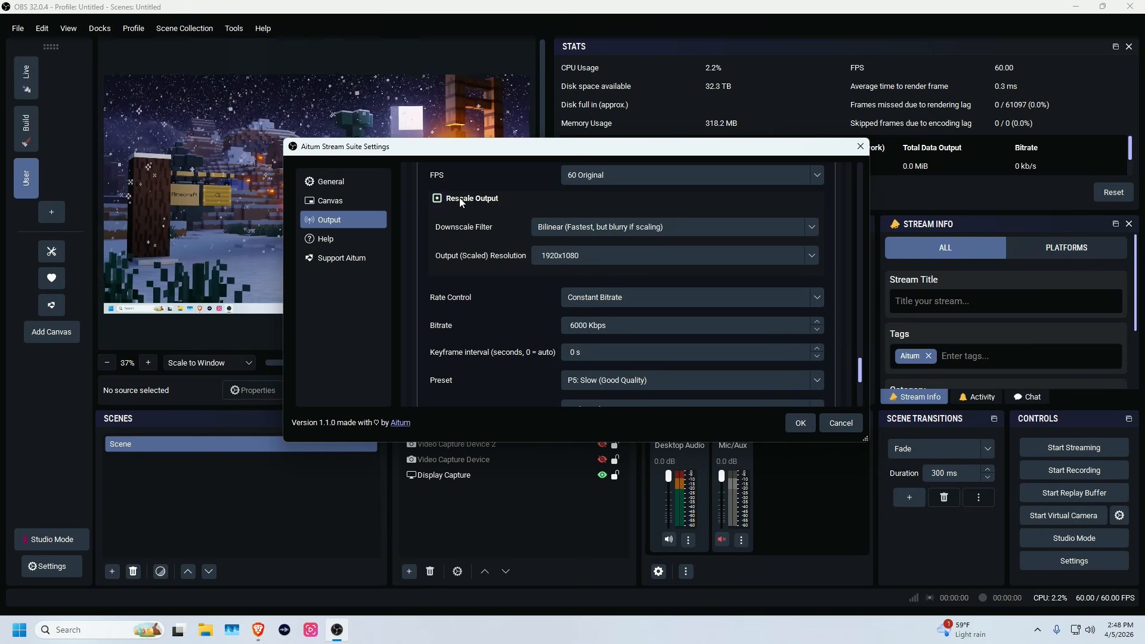
click(811, 256)
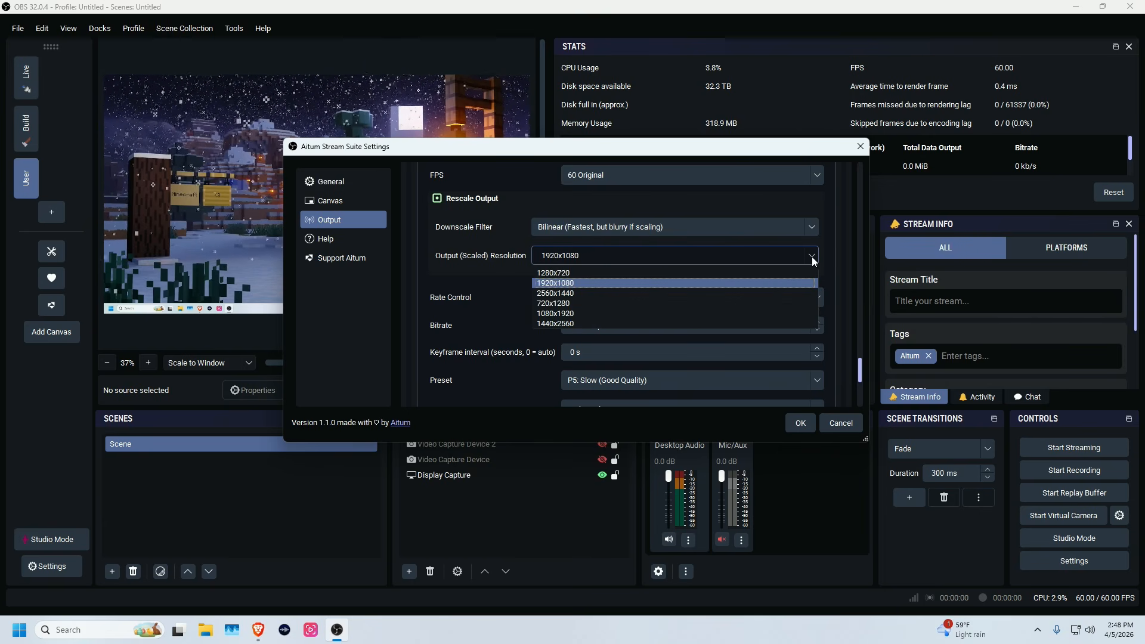
click(761, 272)
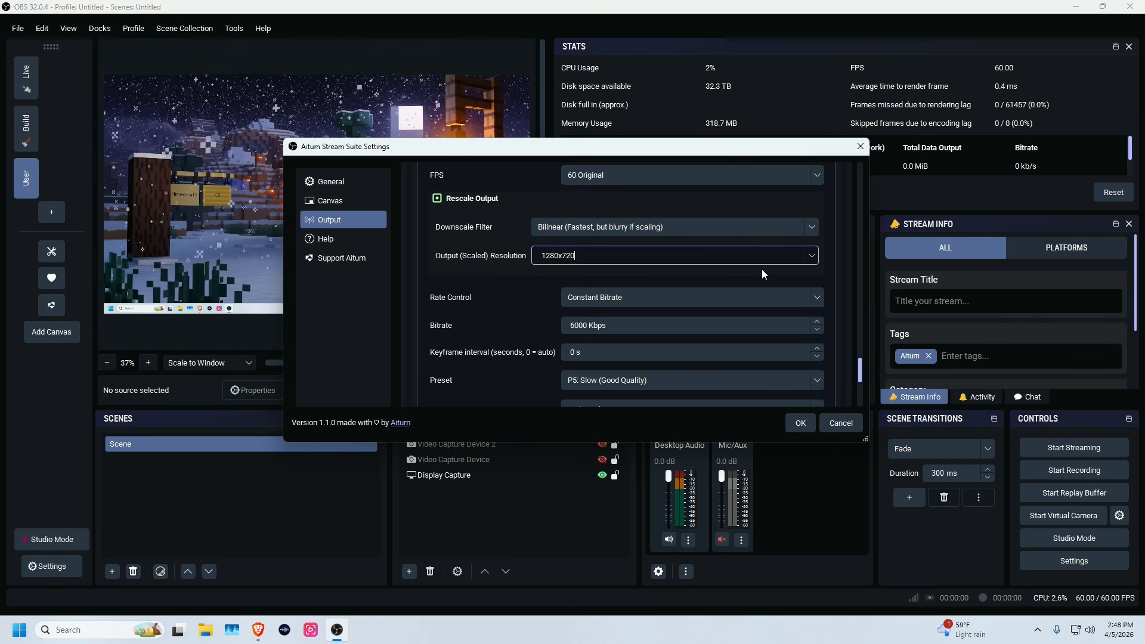
click(571, 227)
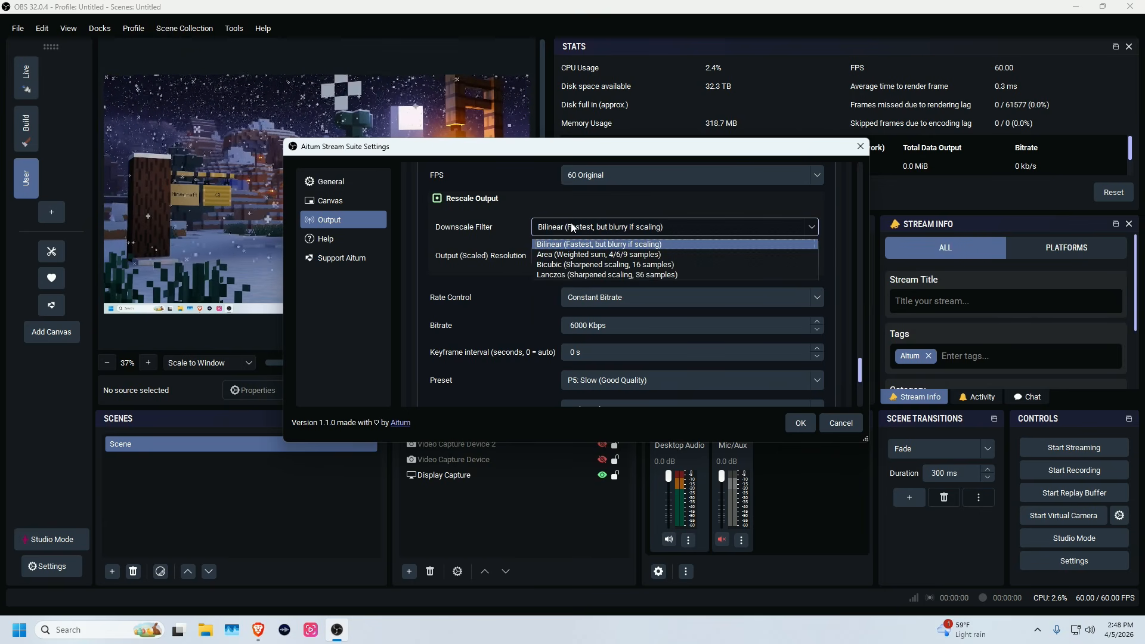
click(635, 274)
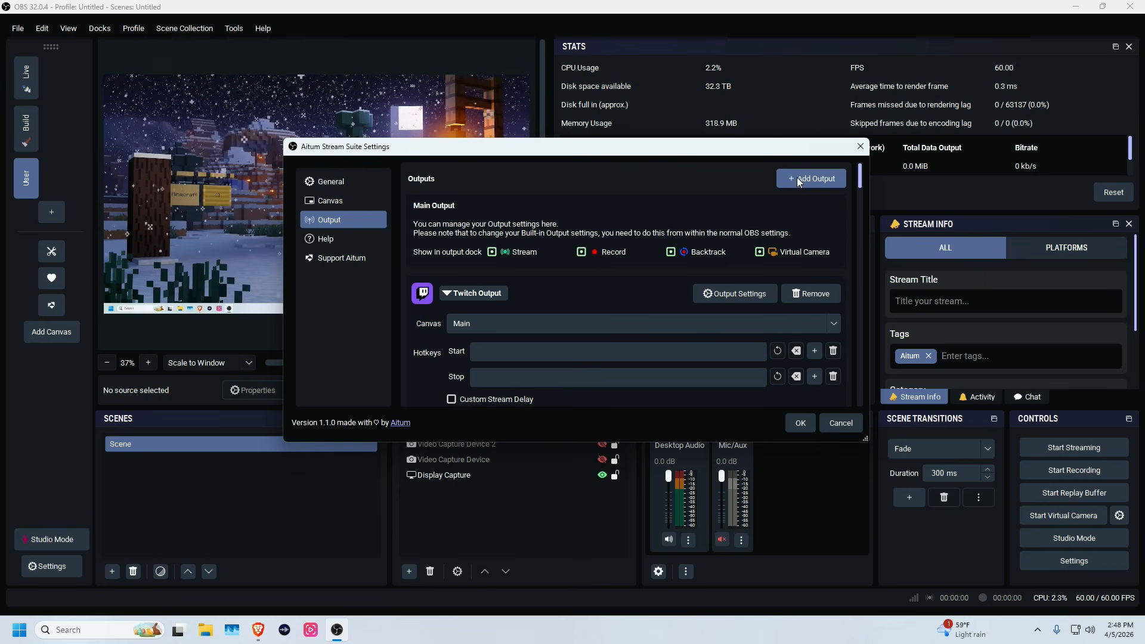
click(820, 179)
click(849, 187)
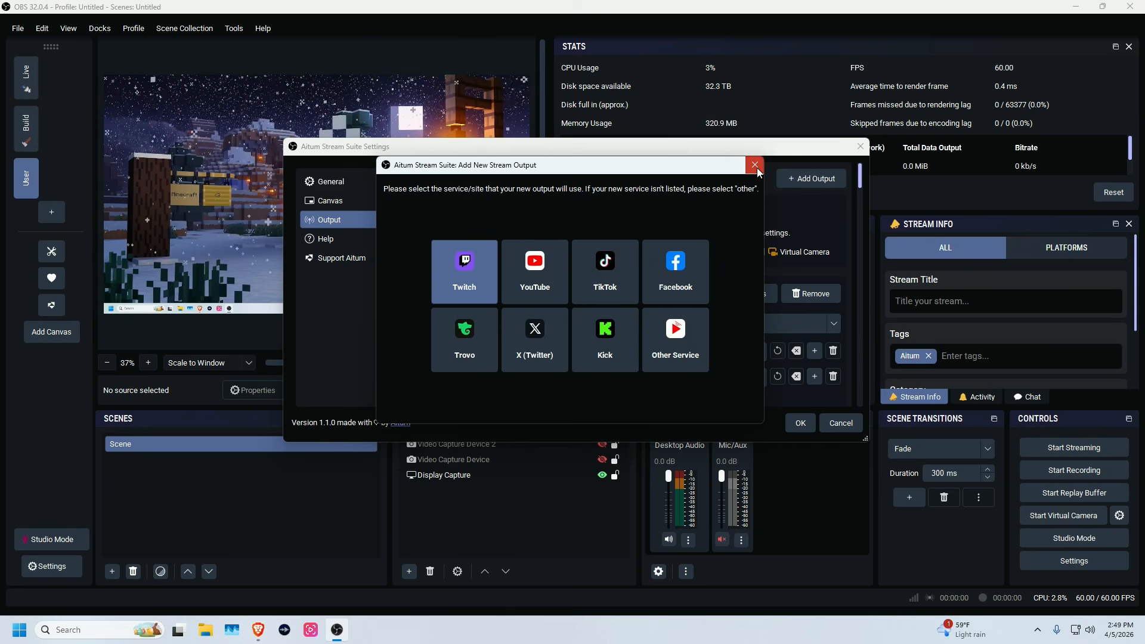
click(756, 168)
Add an extra canvas named TikTok and save the Aitum Stream Suite settings
click(341, 202)
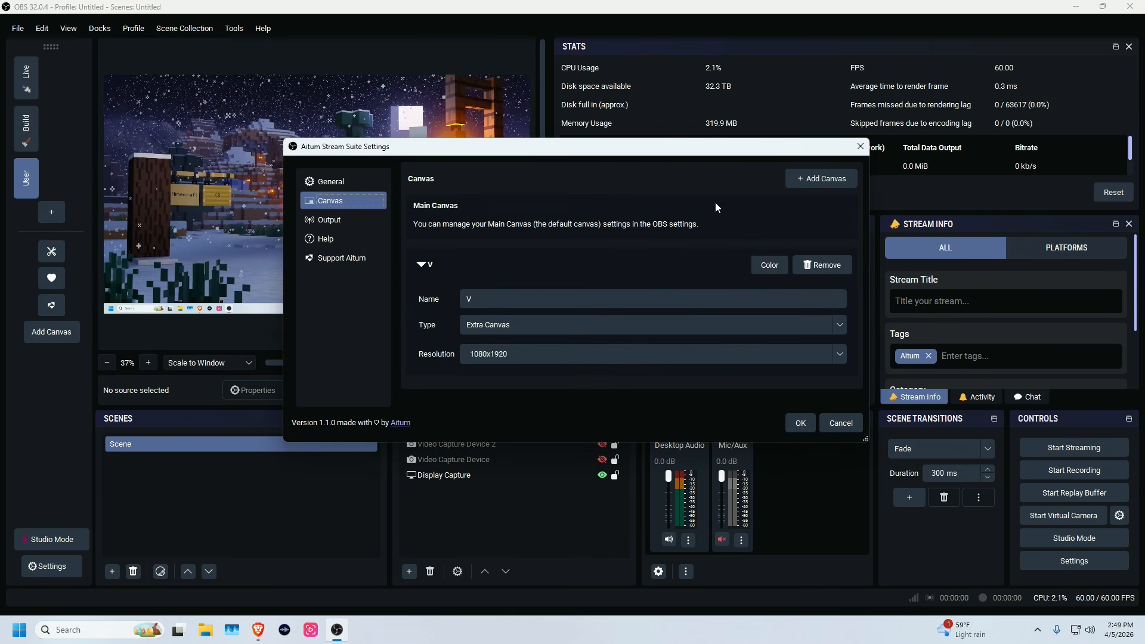
click(805, 180)
scroll(406, 310, down, 4)
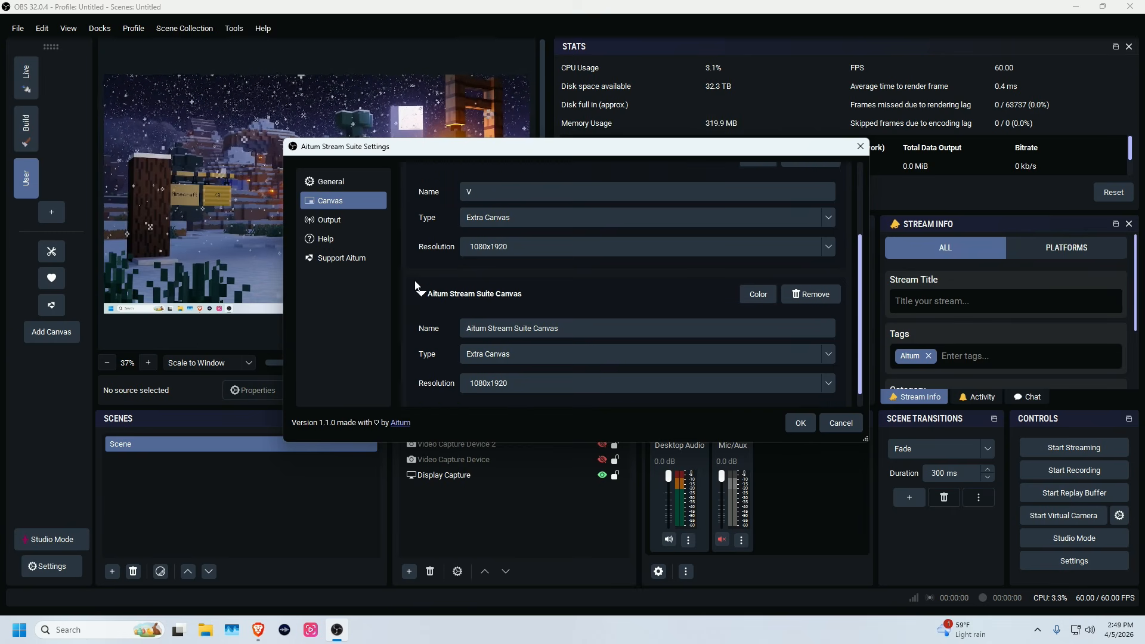
click(502, 310)
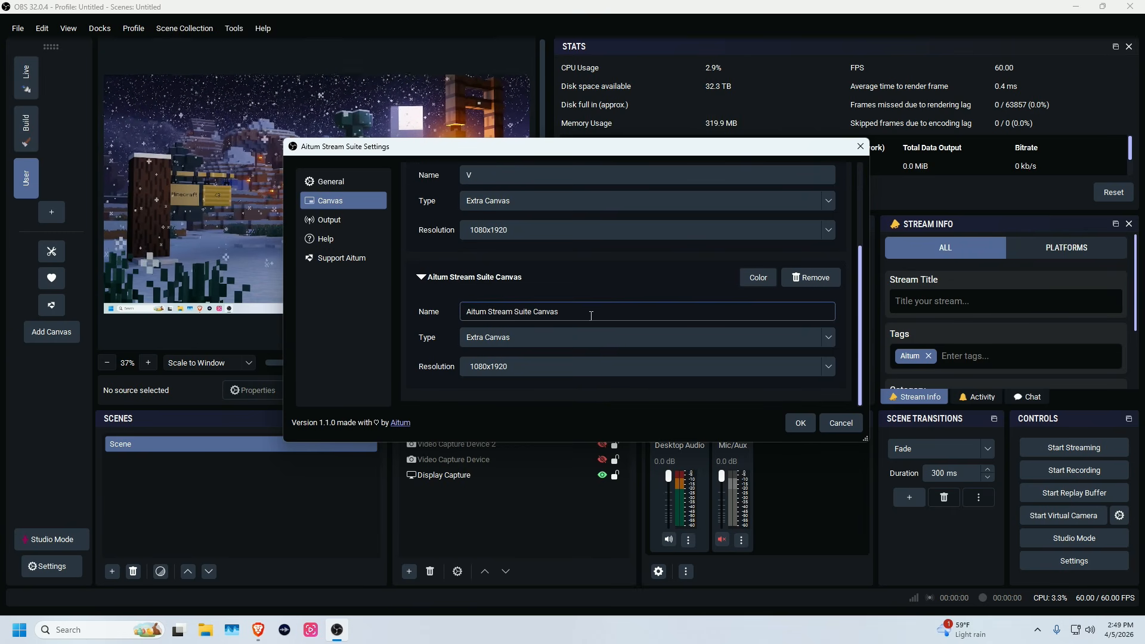
drag(591, 315, 464, 310)
text(TikTo)
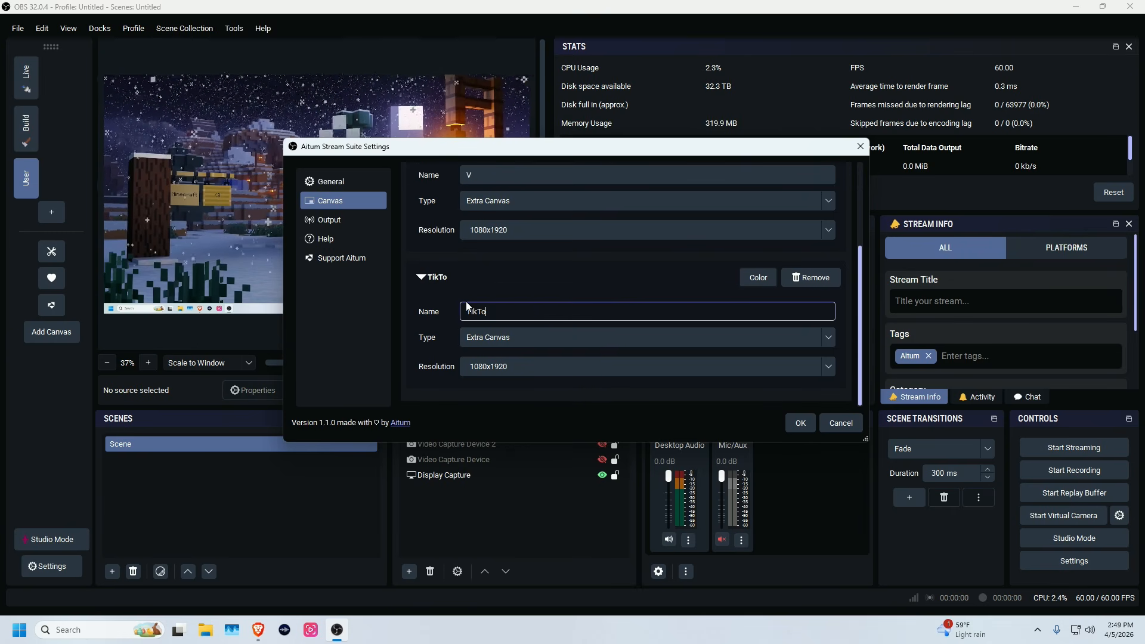
text(k)
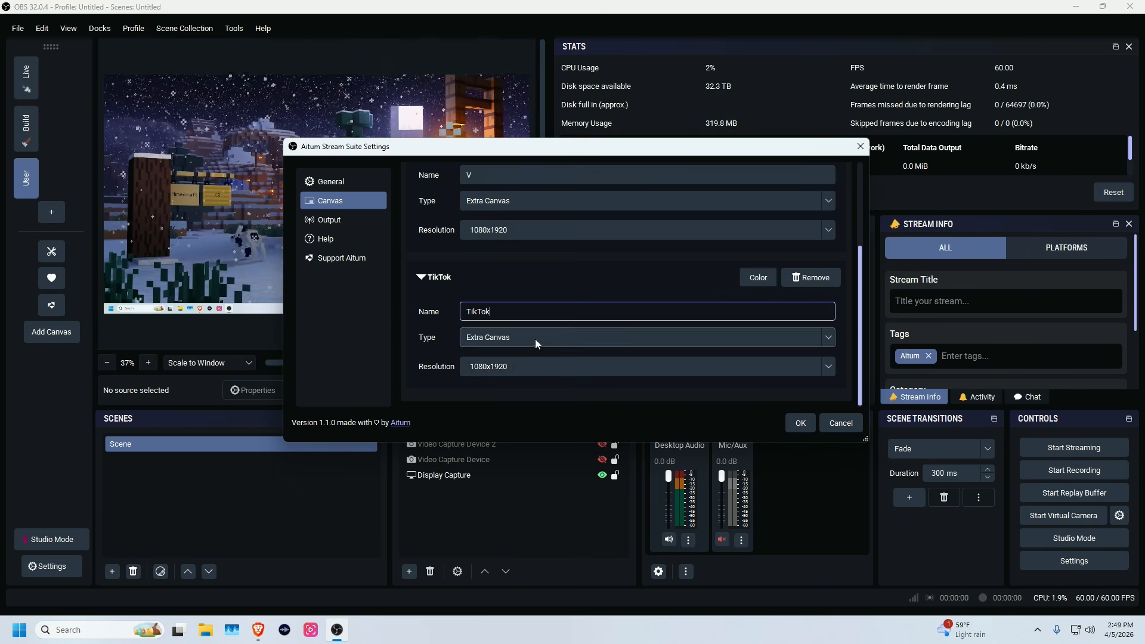
click(799, 423)
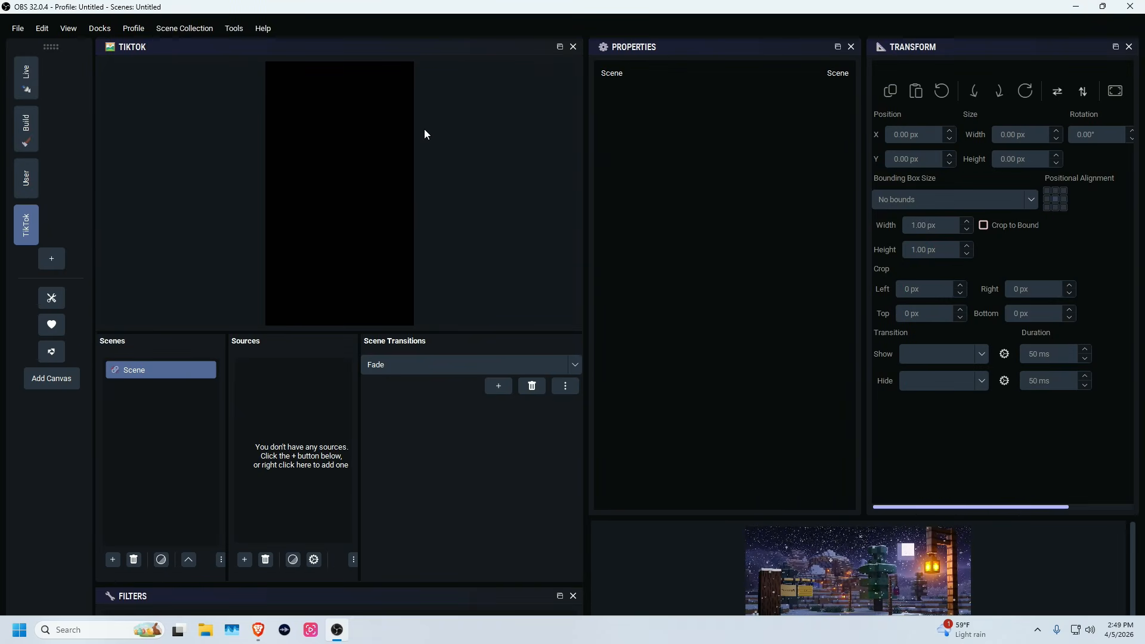
Enlarge the TikTok canvas preview and add the existing Video Capture Device 2 source to its scene
drag(434, 333, 439, 445)
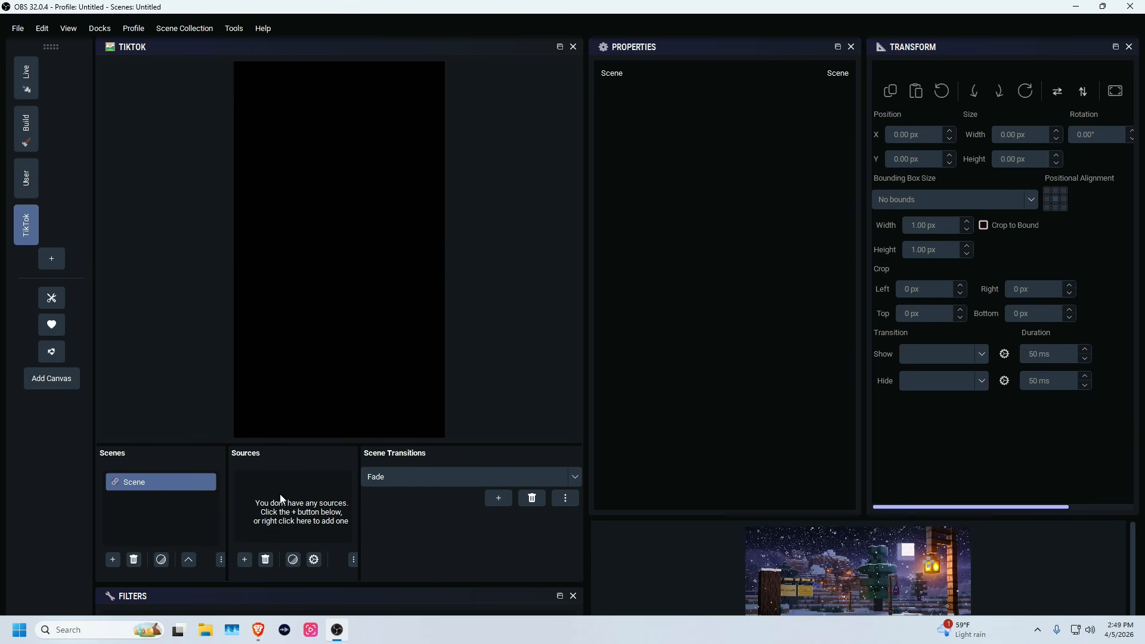
mouse_move(292, 501)
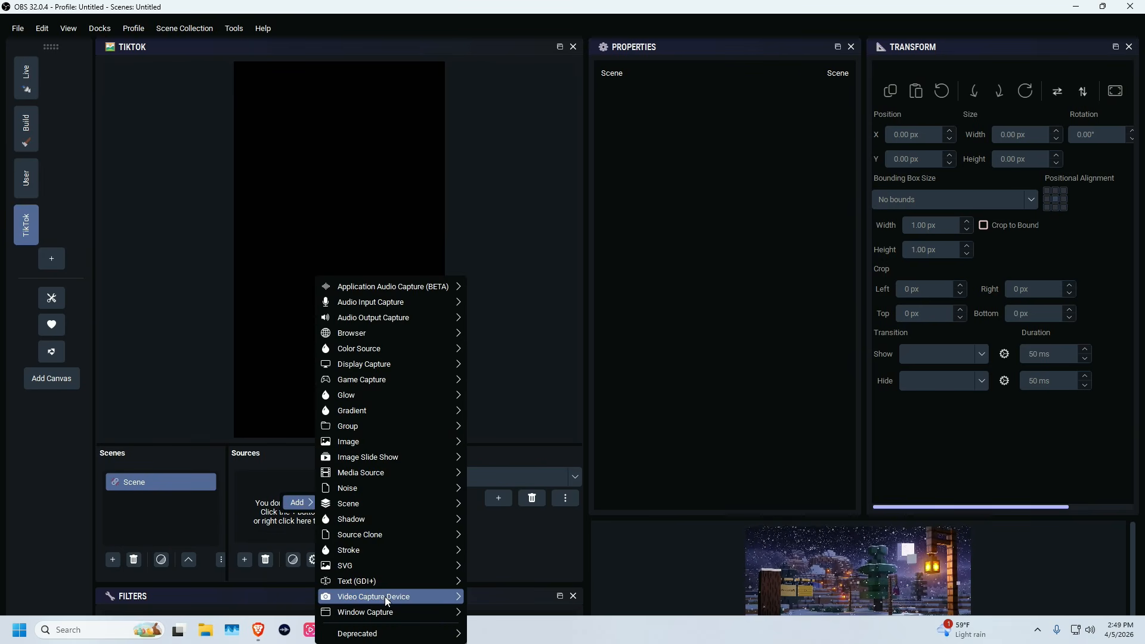
mouse_move(459, 599)
click(504, 632)
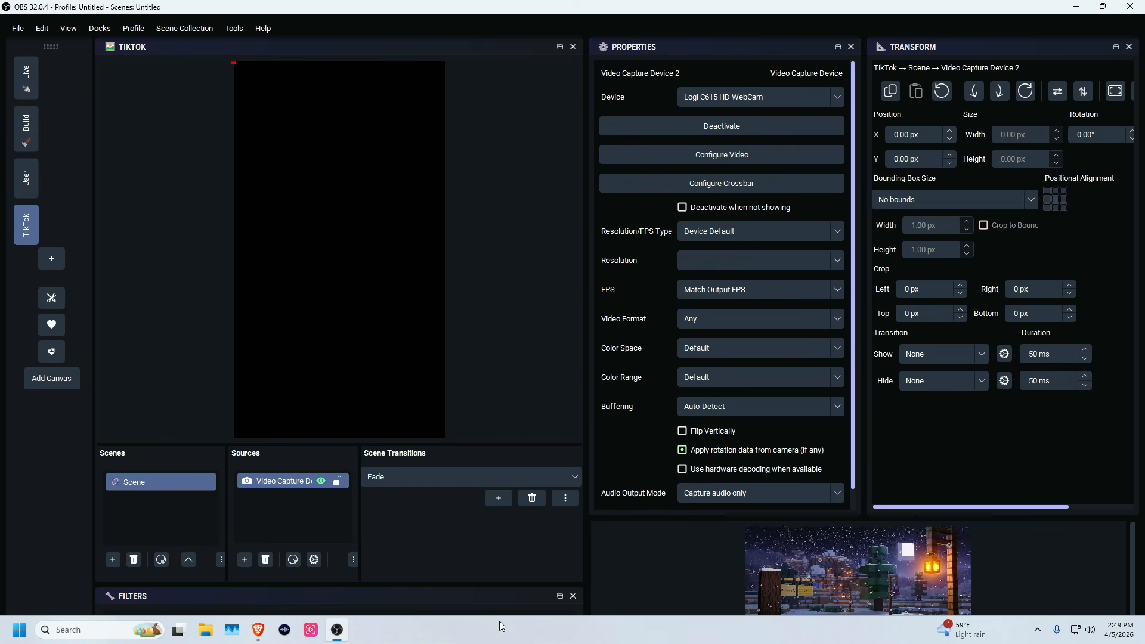
Add the existing Display Capture source to the TikTok scene and enlarge it to about 2196x1235 px across the canvas's lower part
right_click(288, 505)
mouse_move(313, 513)
mouse_move(385, 363)
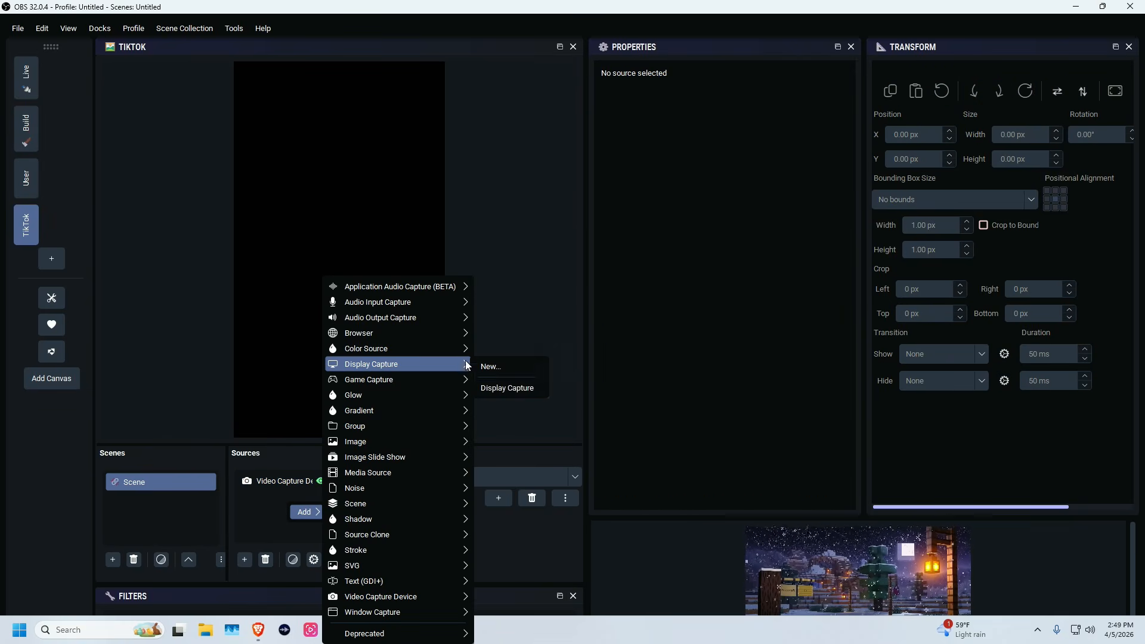
click(510, 391)
drag(412, 257, 319, 419)
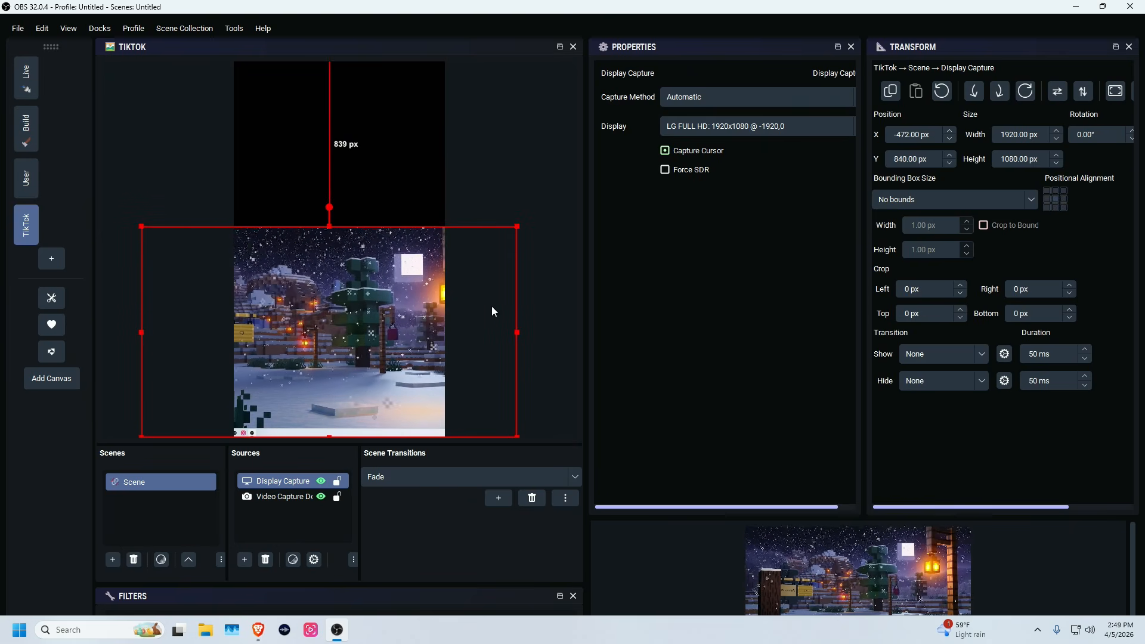
drag(517, 226, 548, 195)
drag(475, 272, 460, 274)
Add the existing Video Capture Device source to the TikTok scene and fit it above the display capture at about 1238x696 px
right_click(309, 527)
mouse_move(325, 540)
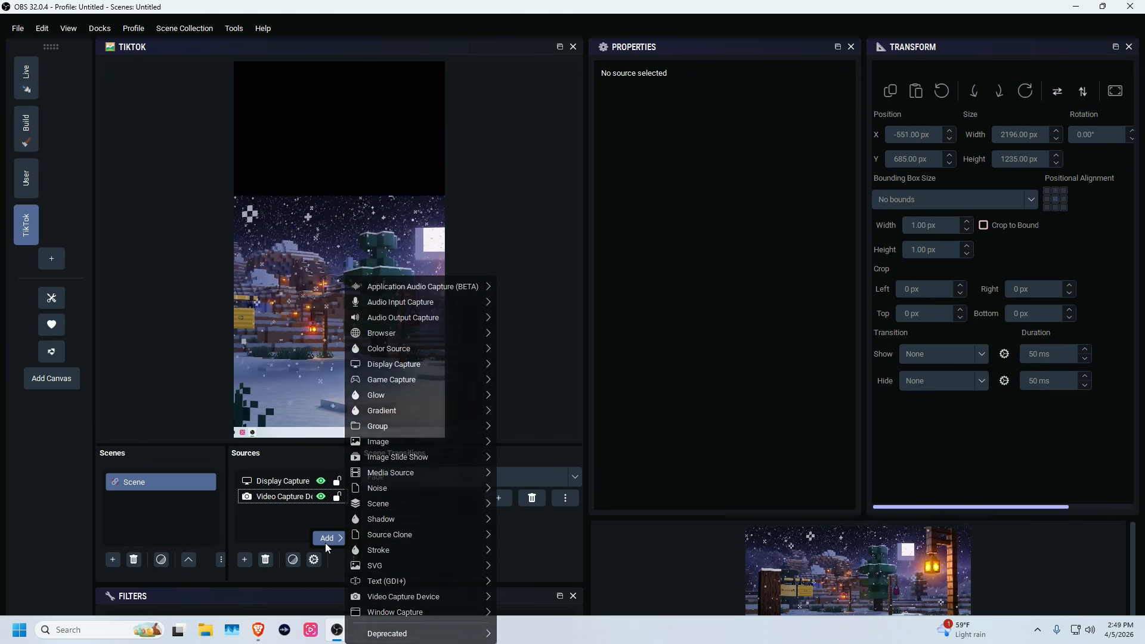
mouse_move(395, 594)
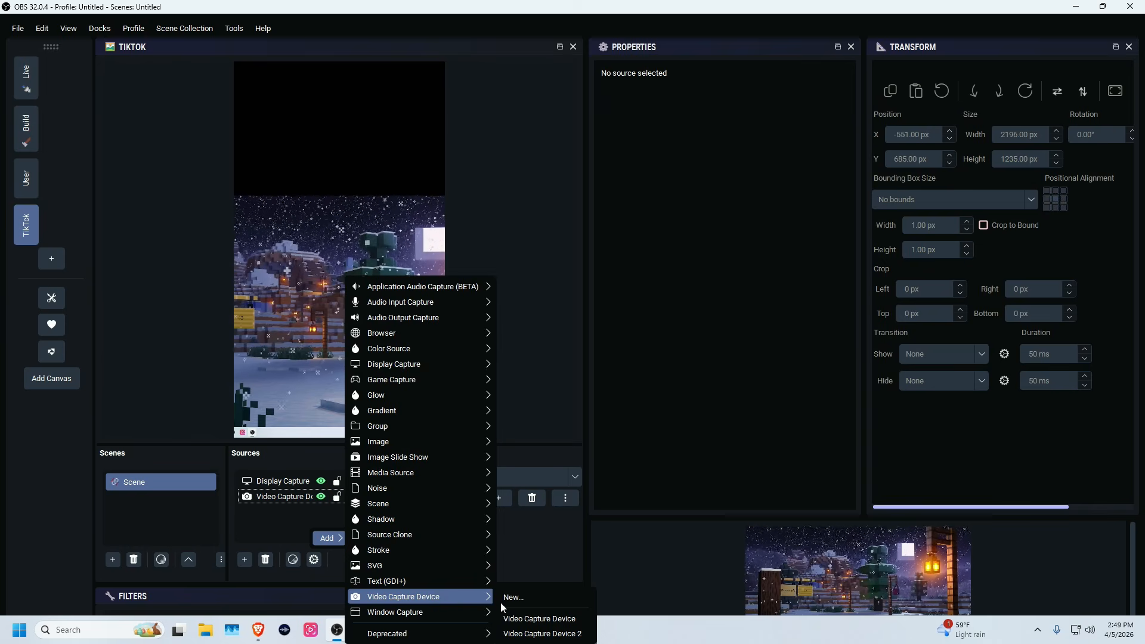
click(539, 619)
drag(231, 273, 266, 168)
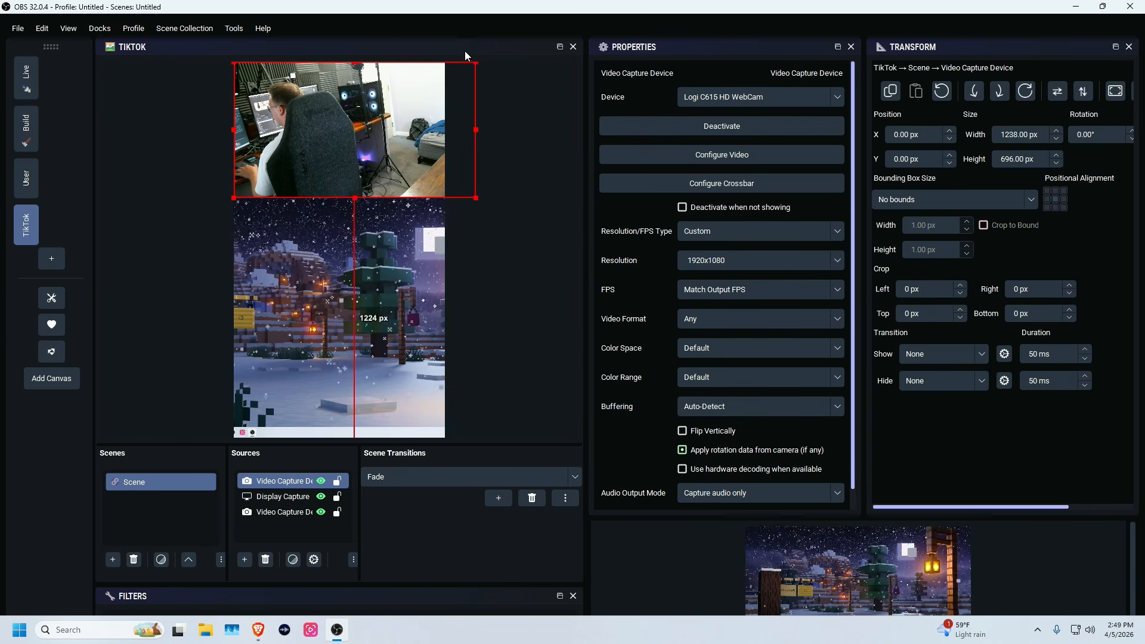
drag(467, 47, 460, 74)
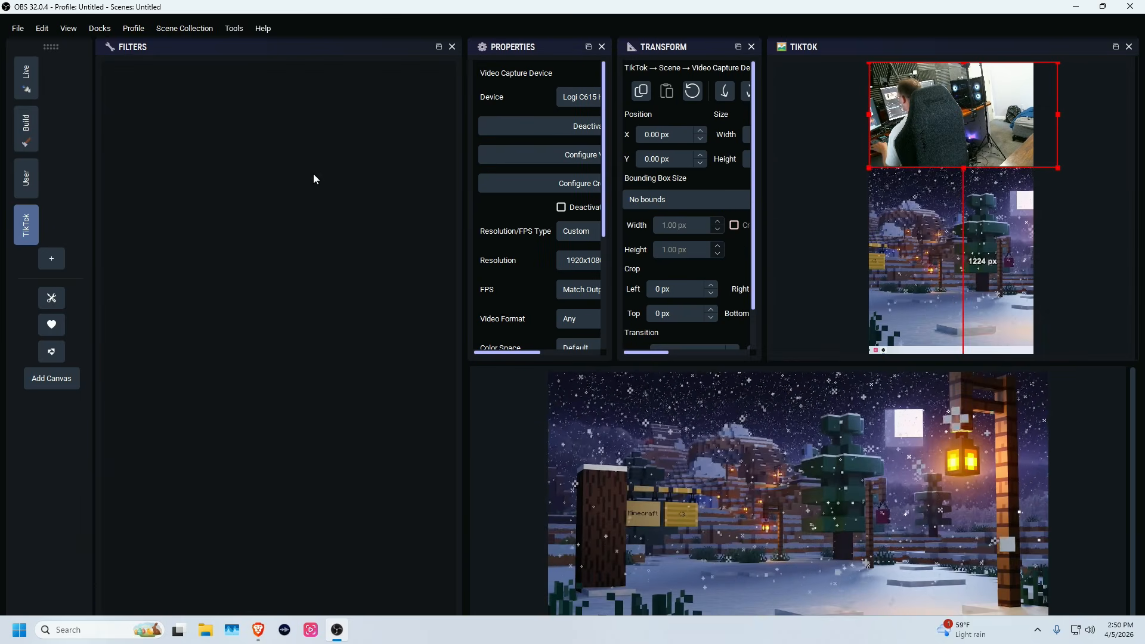
Hide the TikTok, Properties, Transform and Filters docks so that the main preview fills the workspace
click(102, 27)
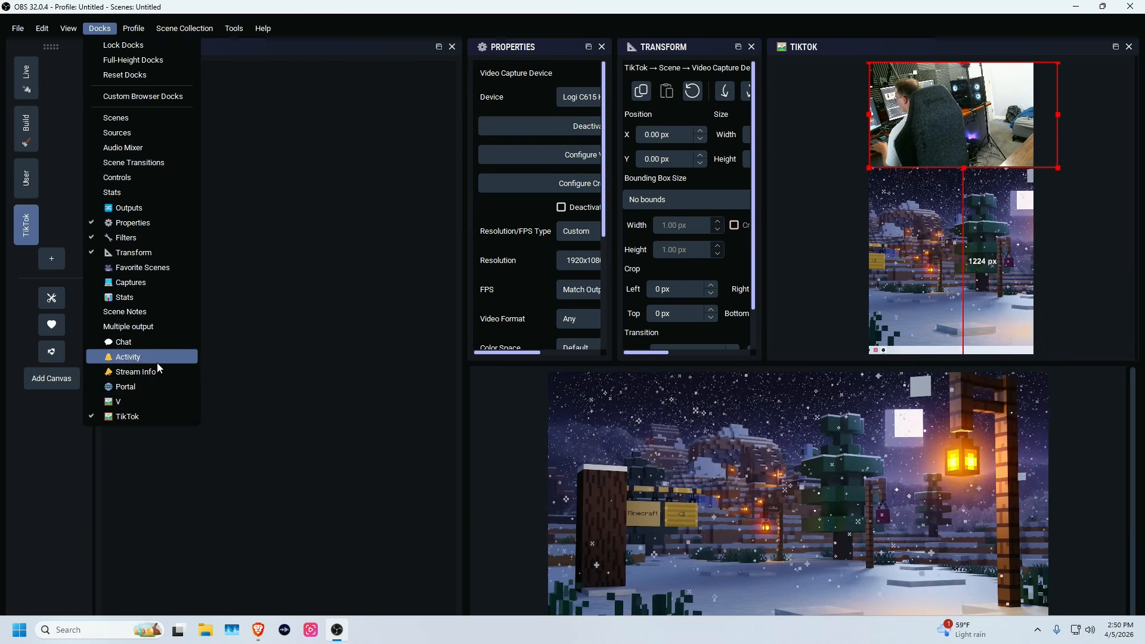
click(137, 414)
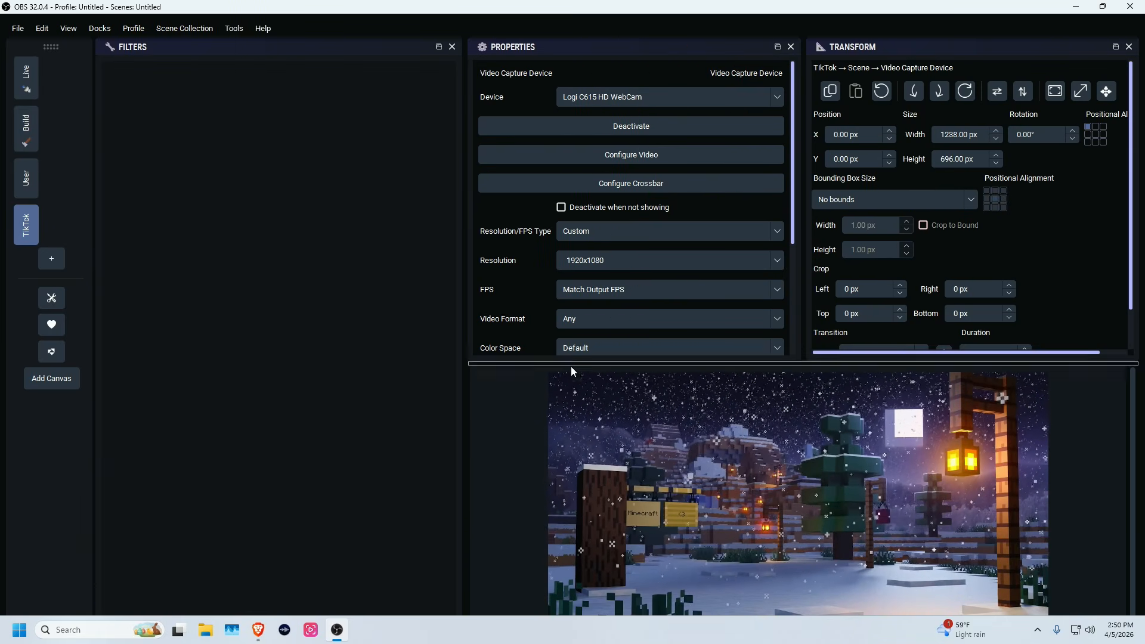
drag(571, 366, 572, 271)
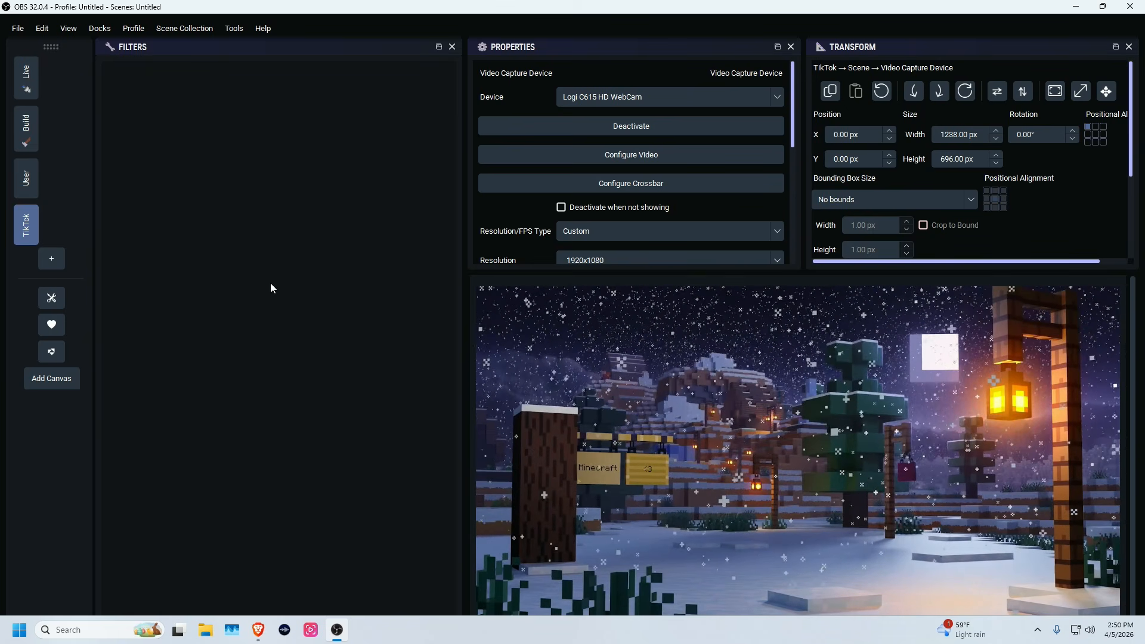
click(790, 46)
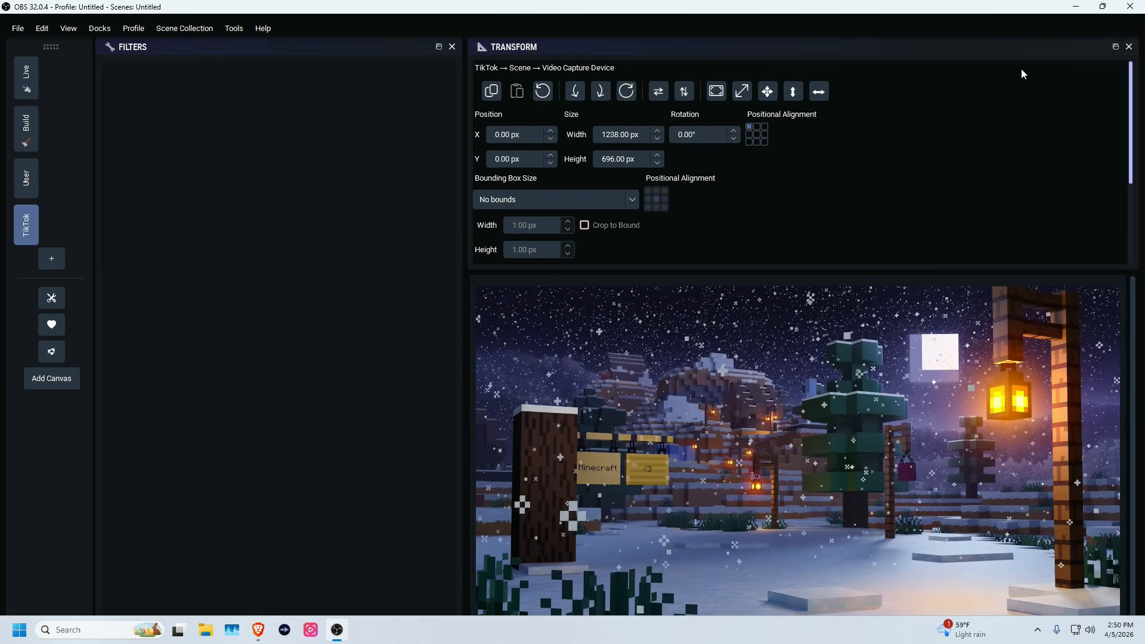
click(1128, 46)
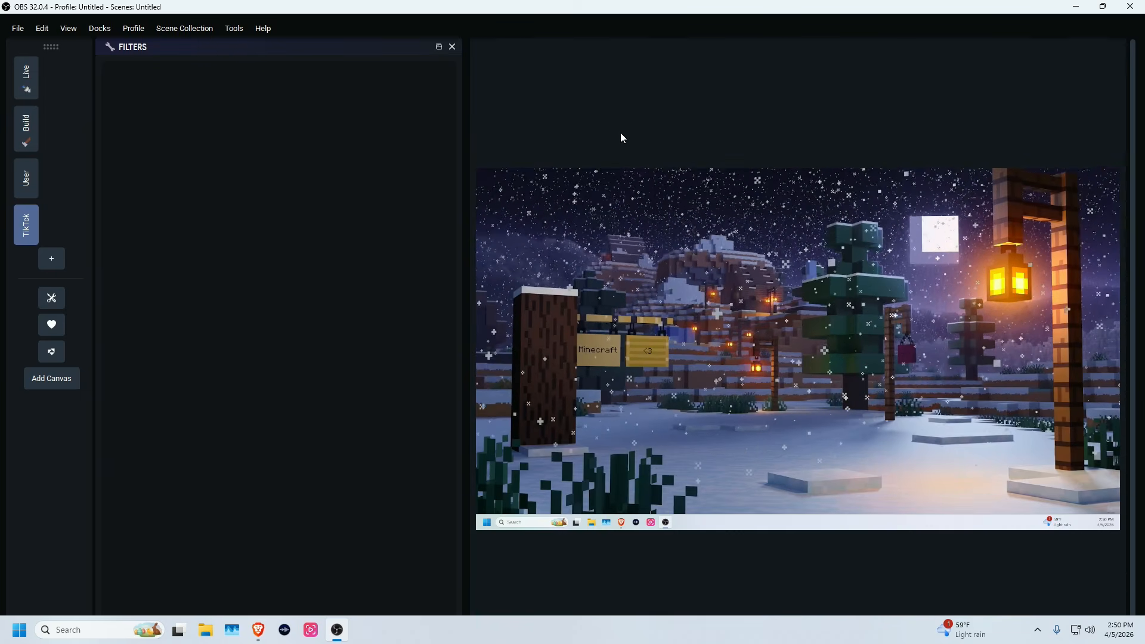
click(452, 46)
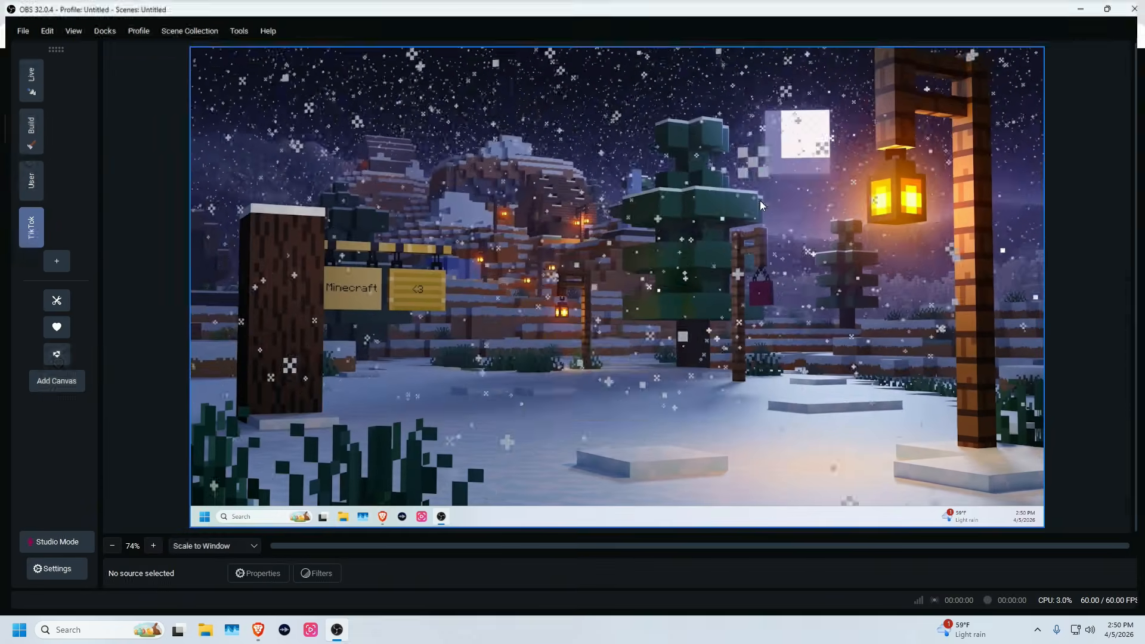
Show the Chat and Outputs docks in addition to the Activity and Stream Info docks
click(99, 28)
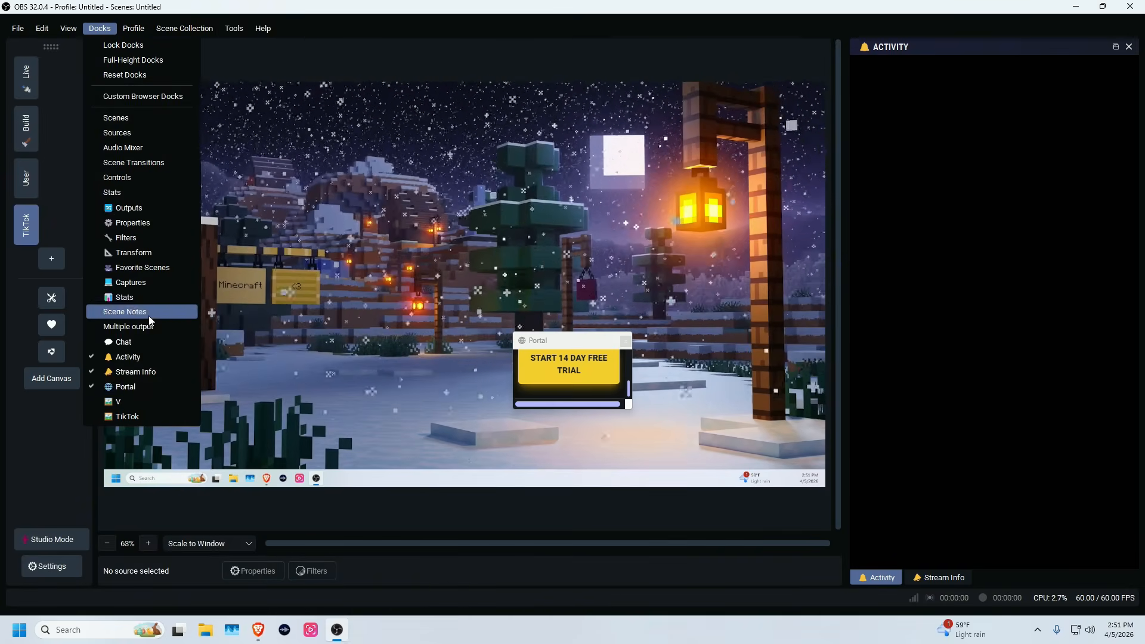
click(125, 342)
click(99, 28)
click(124, 208)
drag(561, 199, 669, 199)
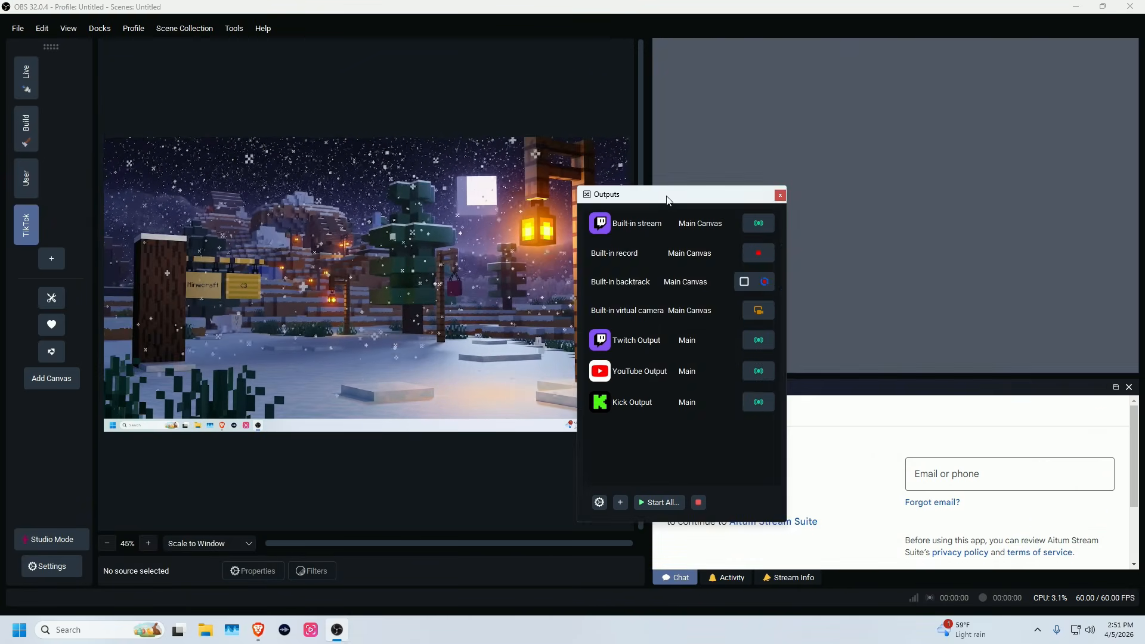
Show the Controls dock beneath the preview and arrange Outputs above the grouped Stream Info, Activity and Chat docks
click(96, 29)
click(117, 178)
drag(795, 382, 795, 338)
drag(795, 46, 859, 477)
drag(788, 308, 865, 507)
drag(726, 308, 879, 507)
drag(865, 46, 861, 120)
drag(864, 309, 863, 298)
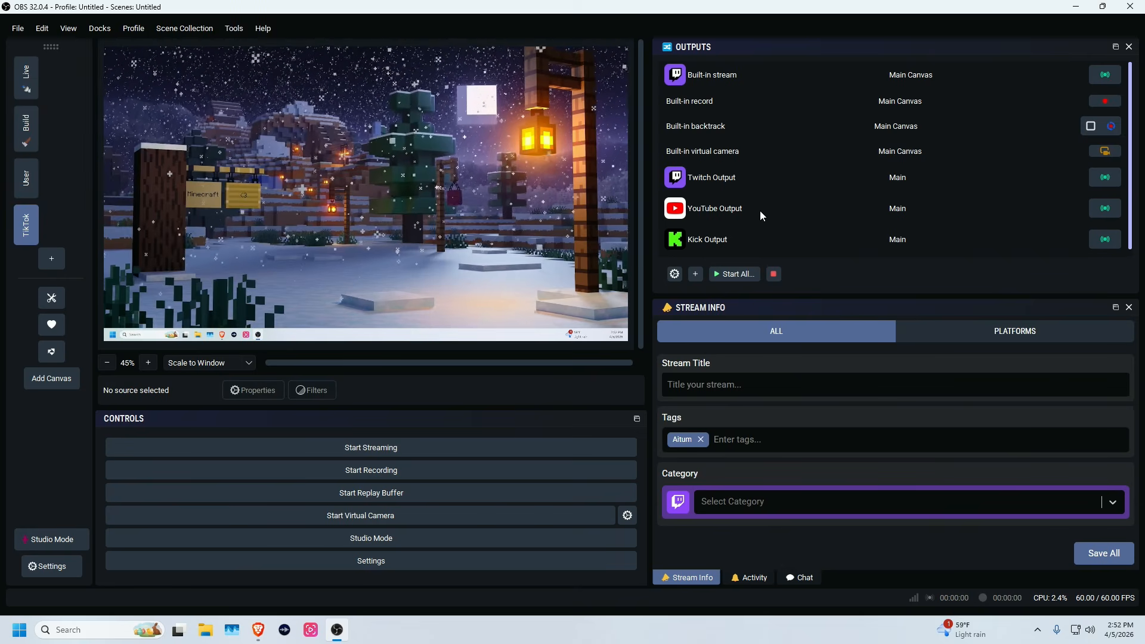
Add a TikTok stream output named TikTok Output in the Aitum Stream Suite settings, entering a placeholder server and stream key
click(674, 274)
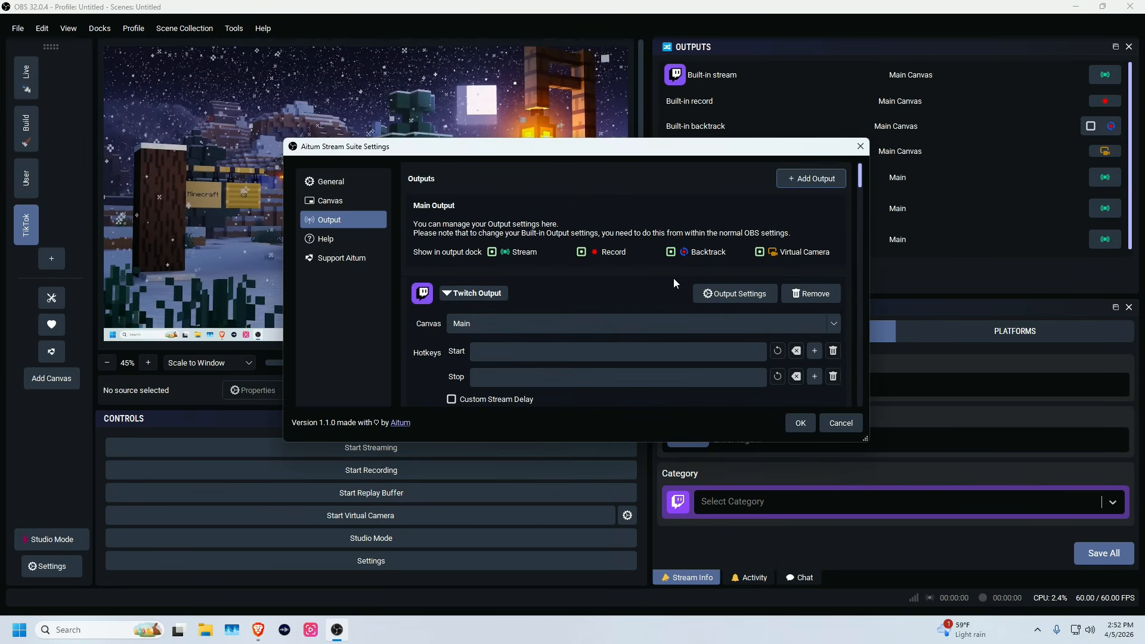
click(831, 172)
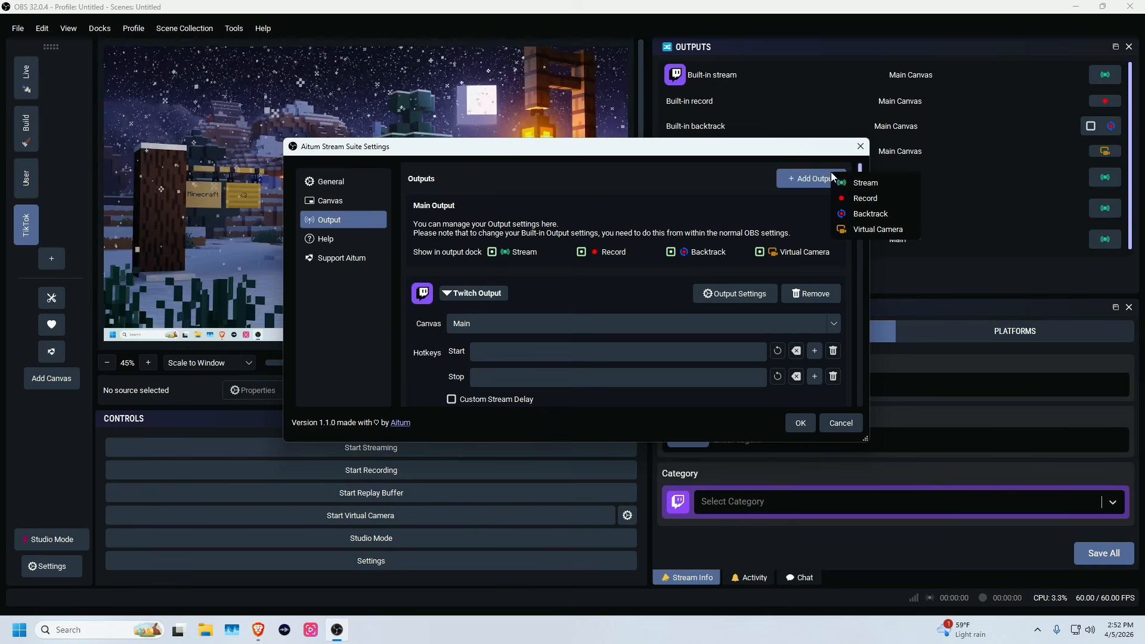
click(853, 188)
click(583, 267)
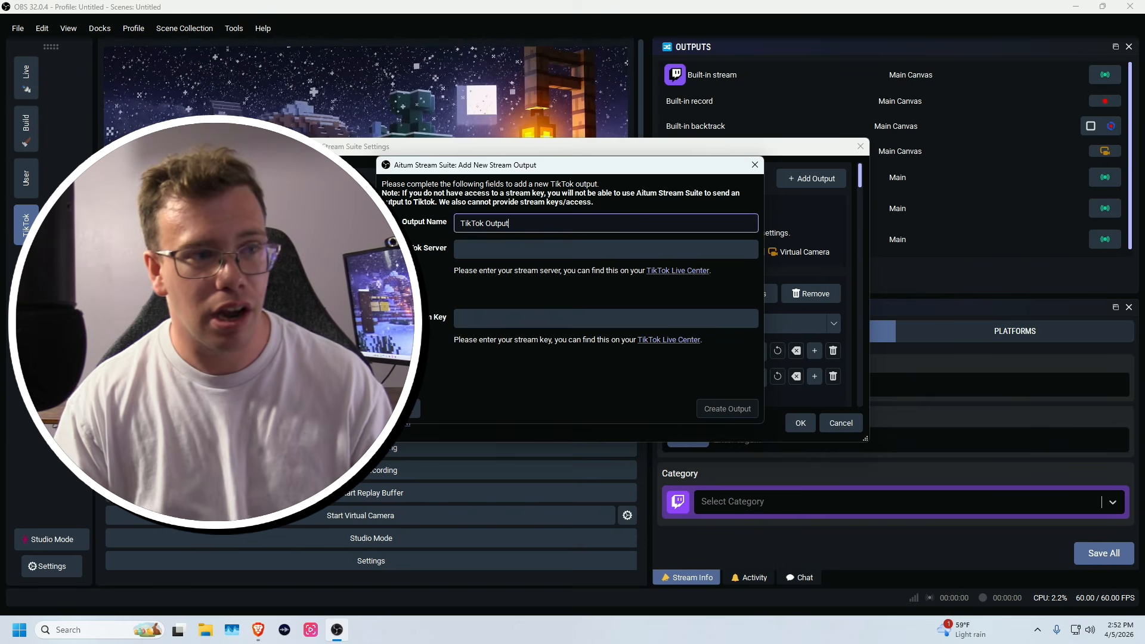
click(496, 251)
text(a)
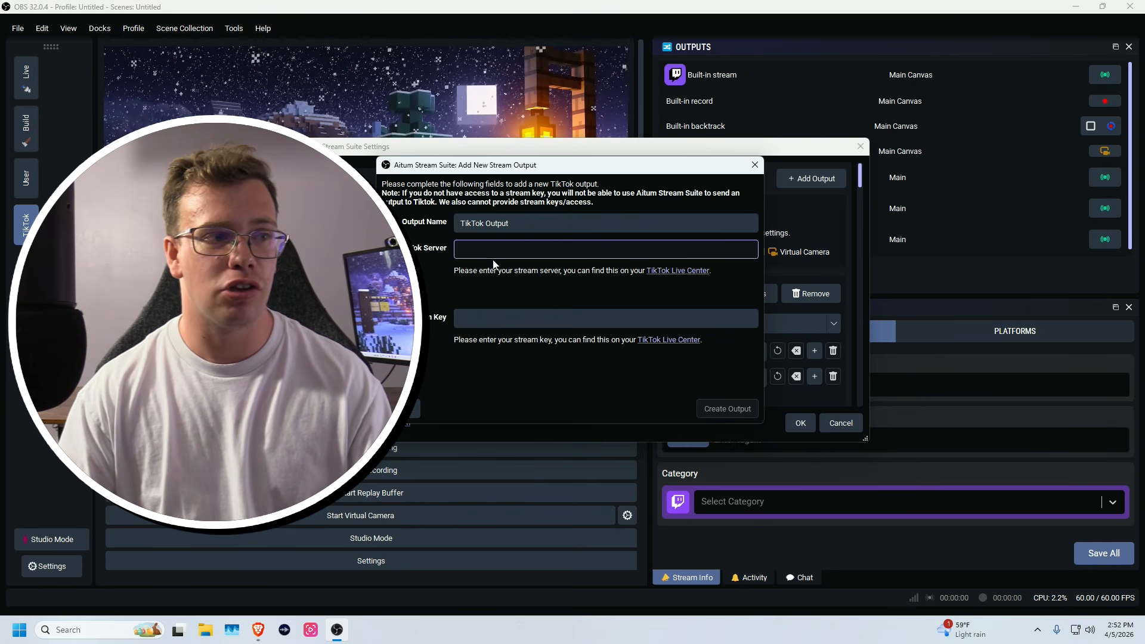
click(465, 318)
text(a)
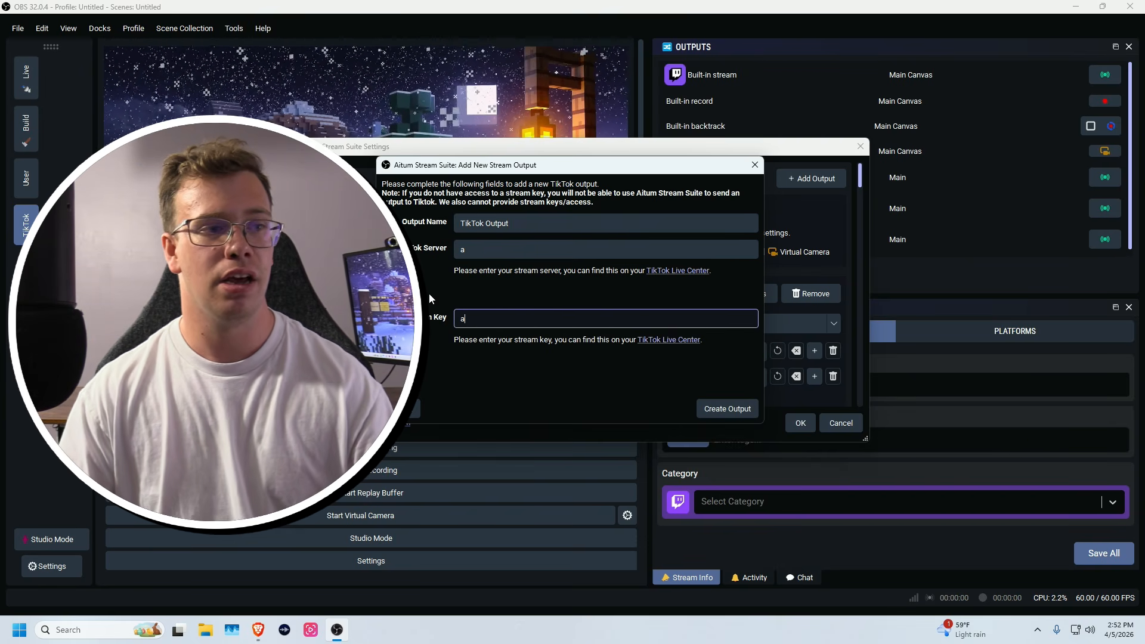
click(727, 408)
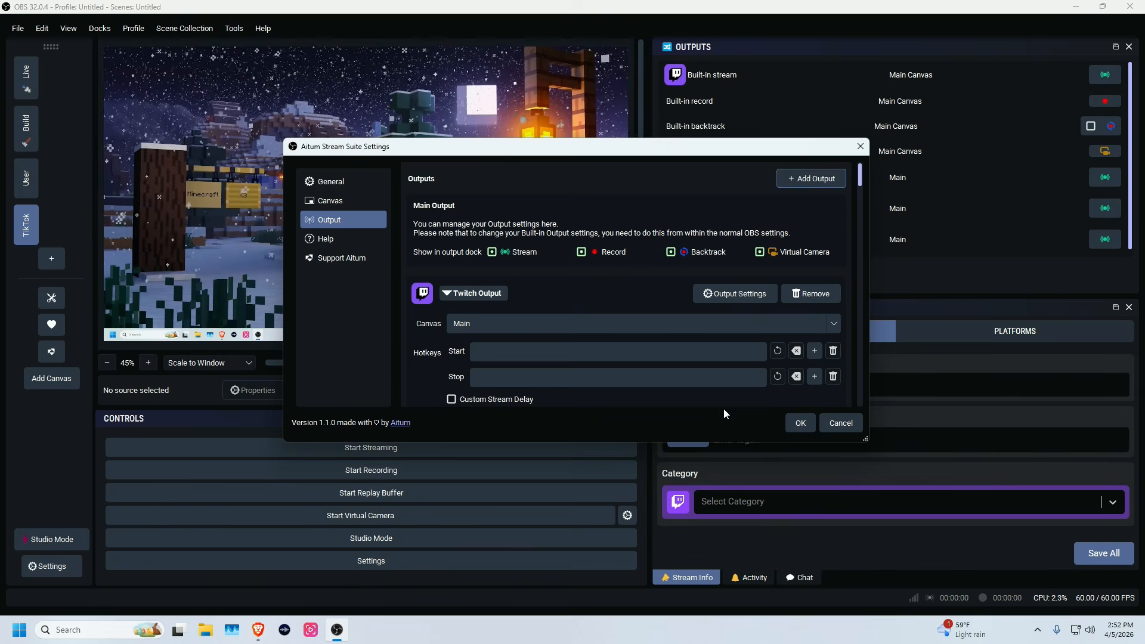
Assign the TikTok output to the TikTok canvas
drag(864, 176, 866, 405)
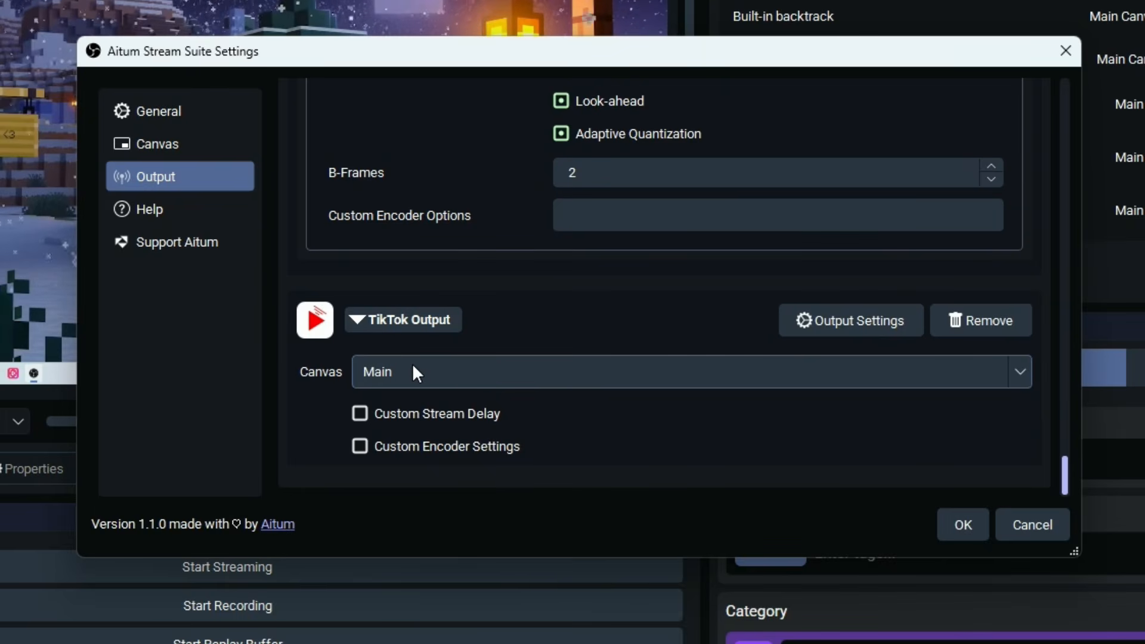
click(482, 334)
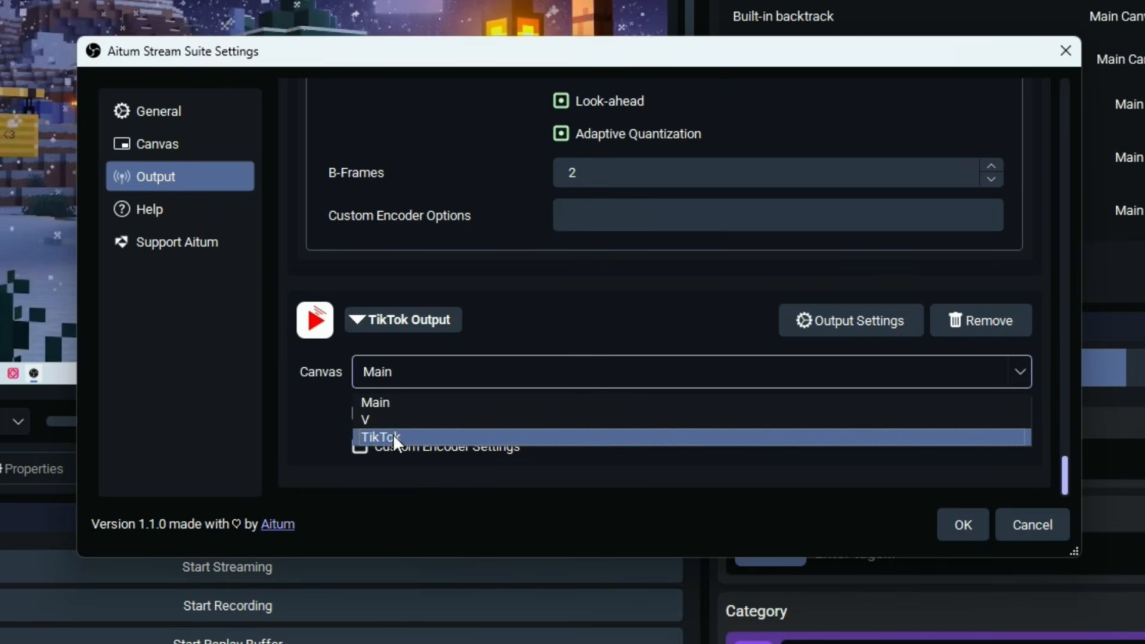
click(409, 439)
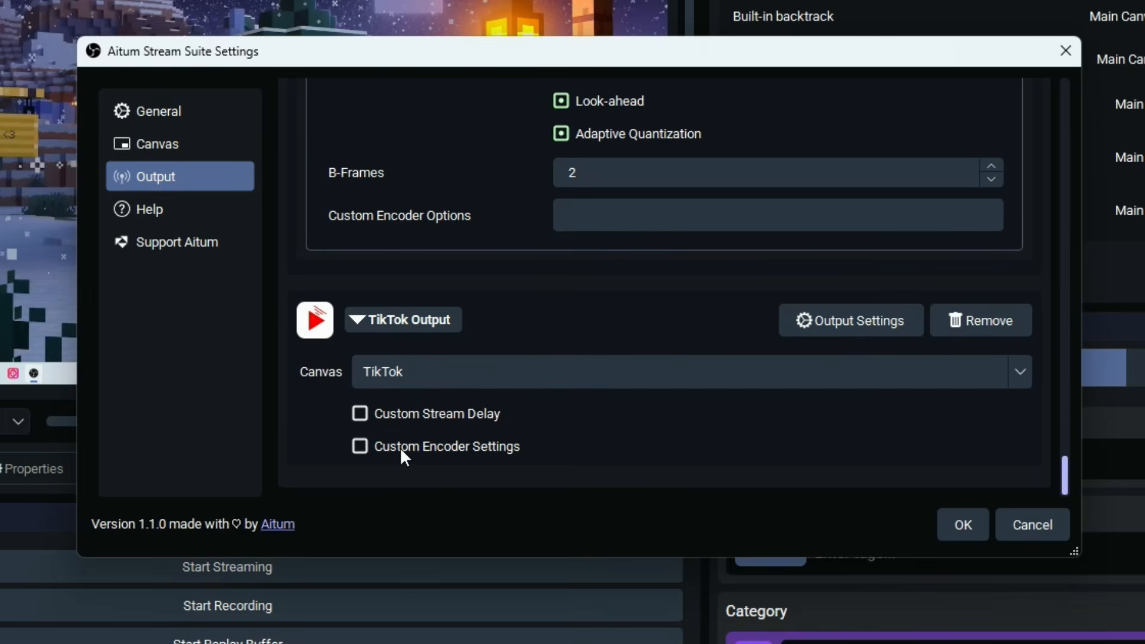
Enable custom encoder settings for the TikTok output and choose NVIDIA NVENC H.264 as its video encoder
click(360, 446)
scroll(305, 388, down, 5)
click(620, 361)
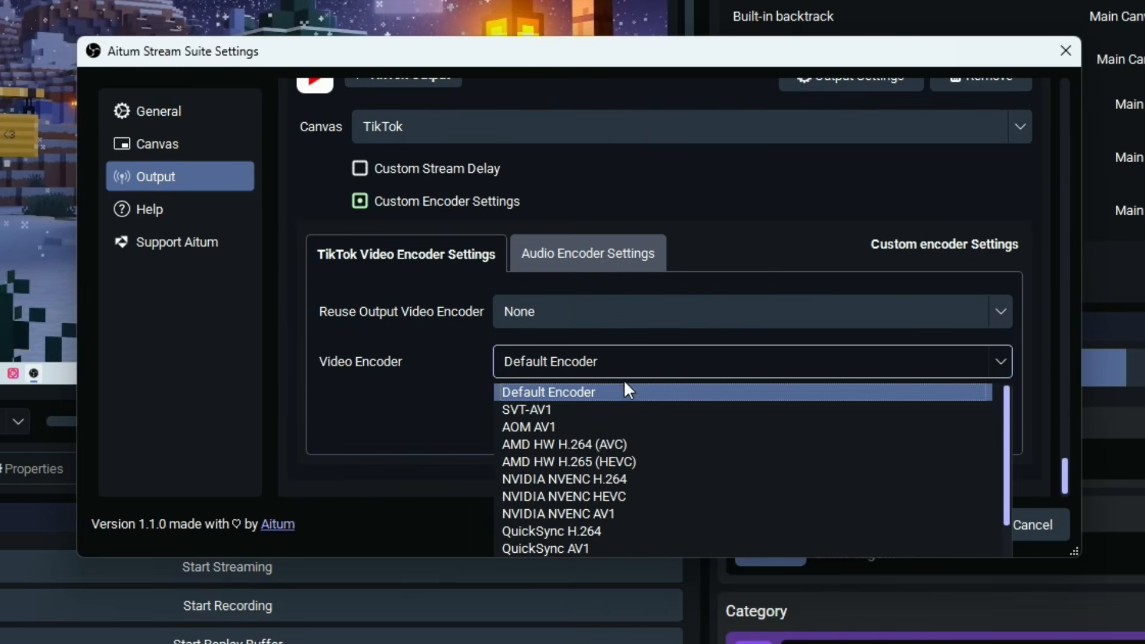
click(596, 476)
Set the TikTok output's video bitrate to 6000 Kbps
scroll(656, 316, down, 5)
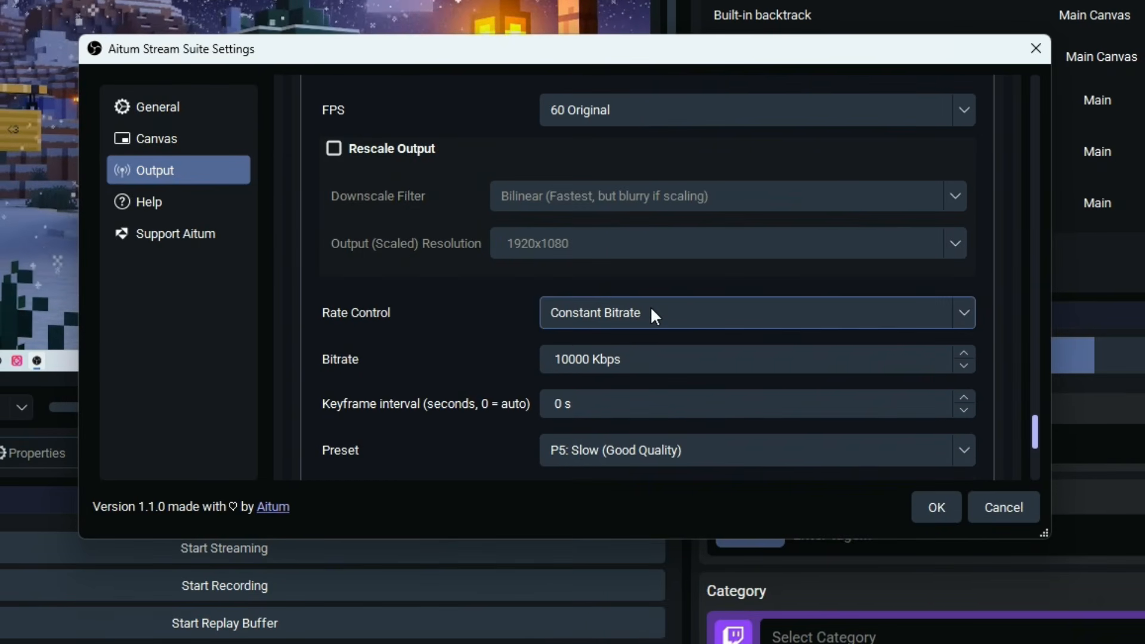
click(592, 371)
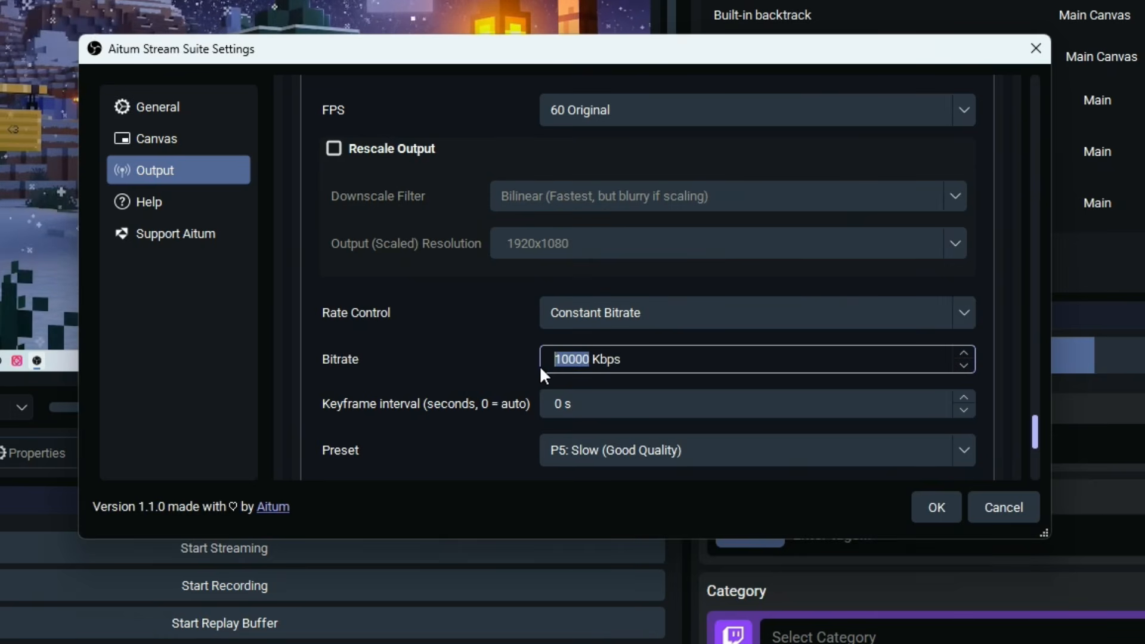
text(6000)
click(404, 337)
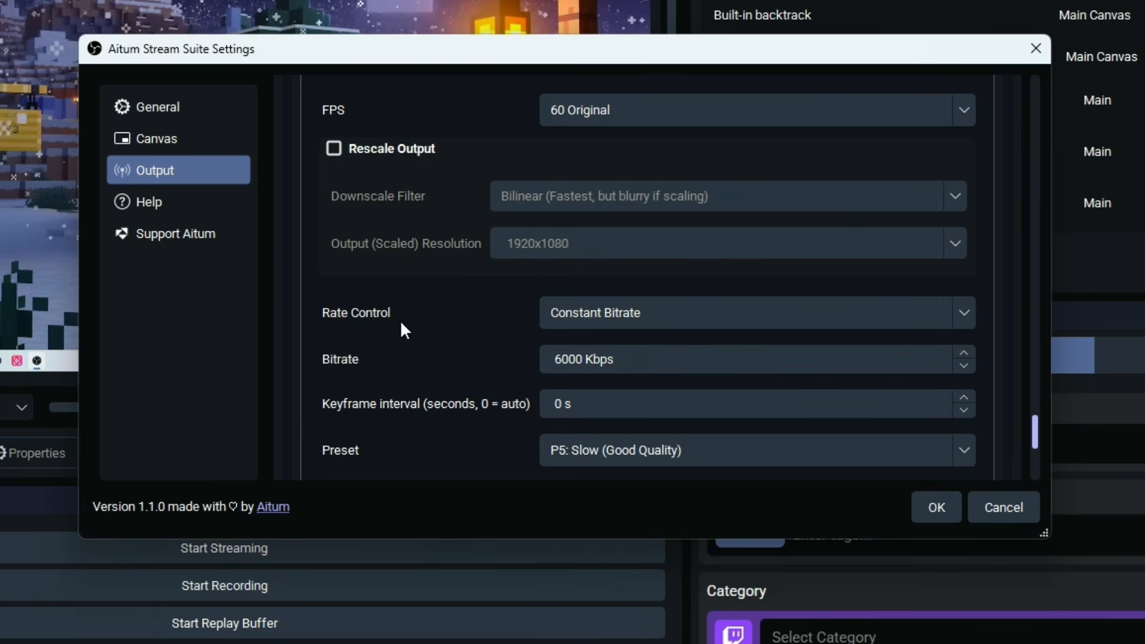
scroll(384, 317, down, 3)
Raise the TikTok output's audio bitrate to 224 and save the Aitum Stream Suite settings
scroll(393, 301, up, 6)
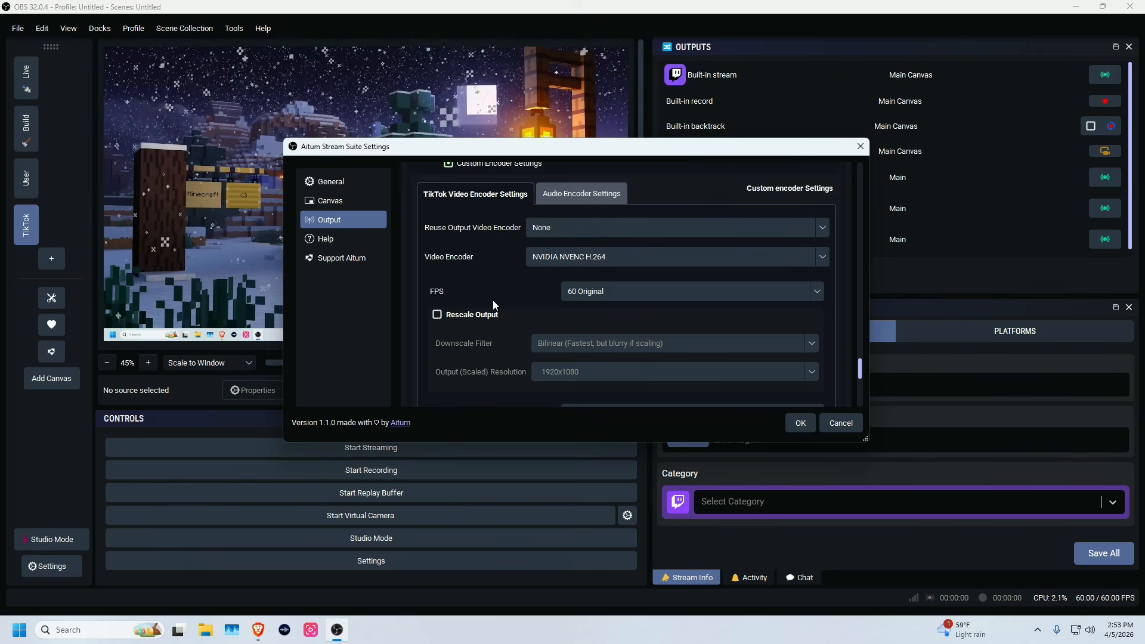
scroll(493, 304, up, 1)
click(581, 265)
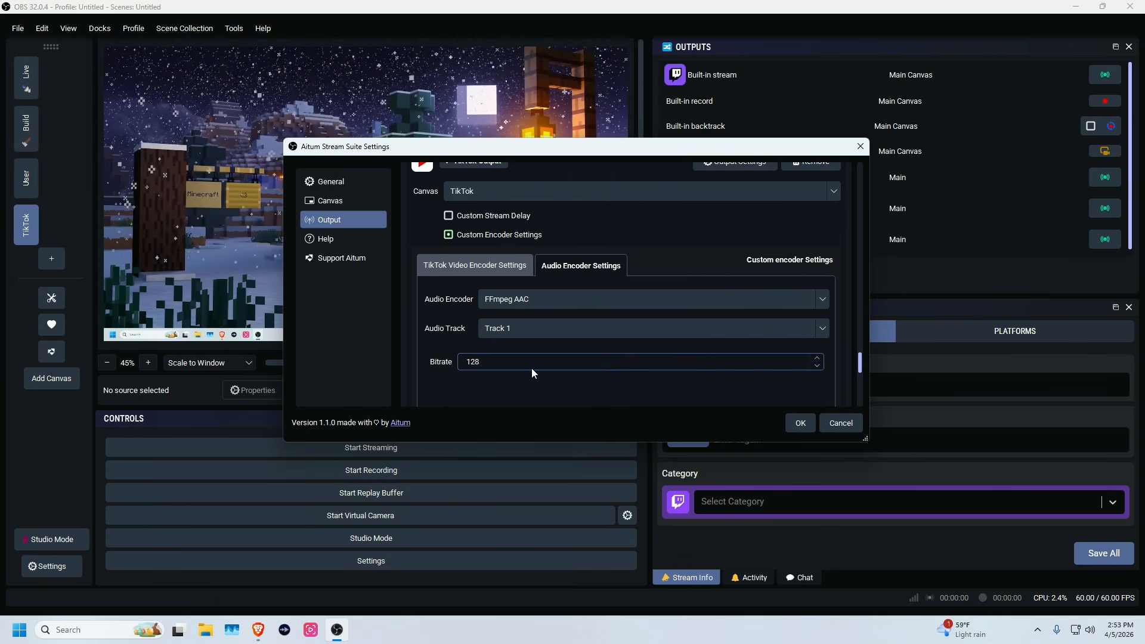
click(818, 358)
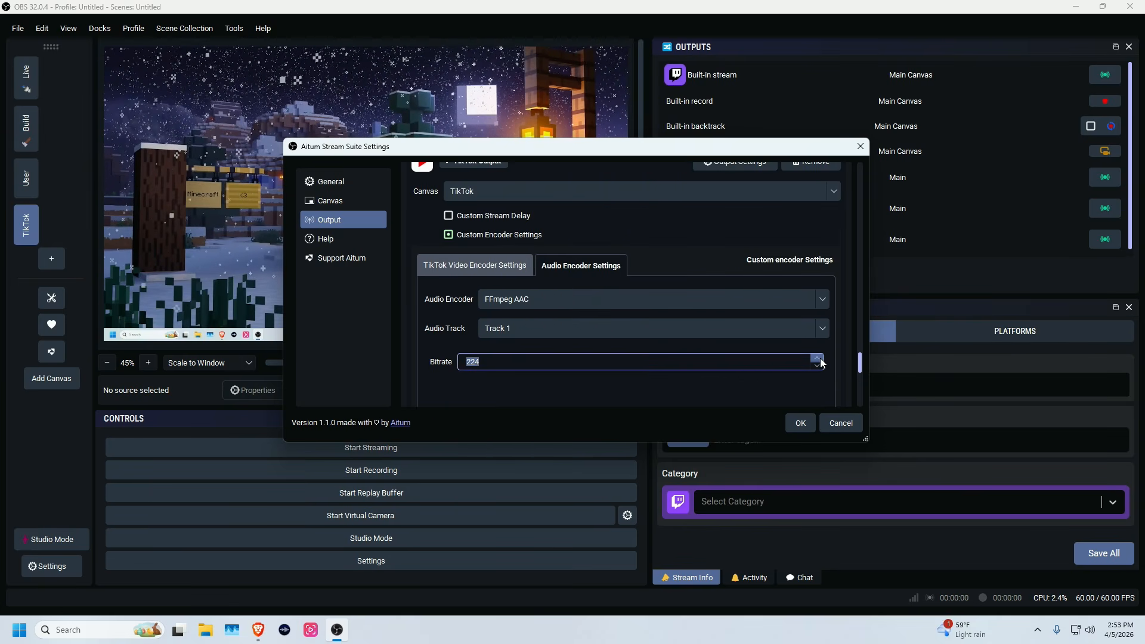
click(798, 424)
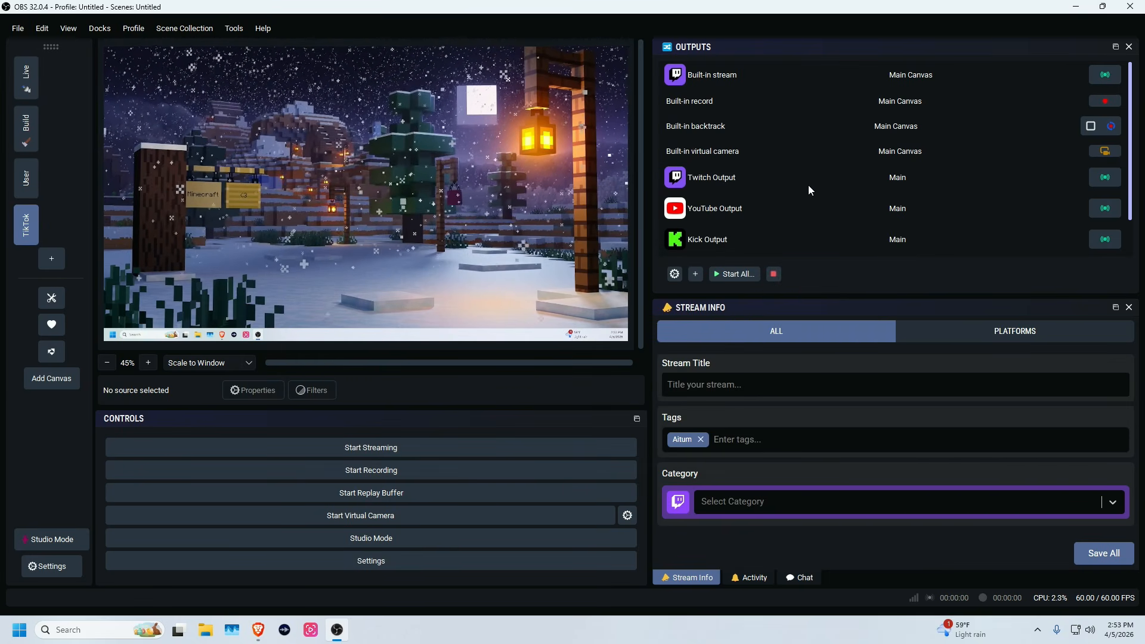
Start the Twitch, Kick and YouTube outputs and check the incoming streams on the YouTube and Kick dashboards in the browser
scroll(784, 178, down, 2)
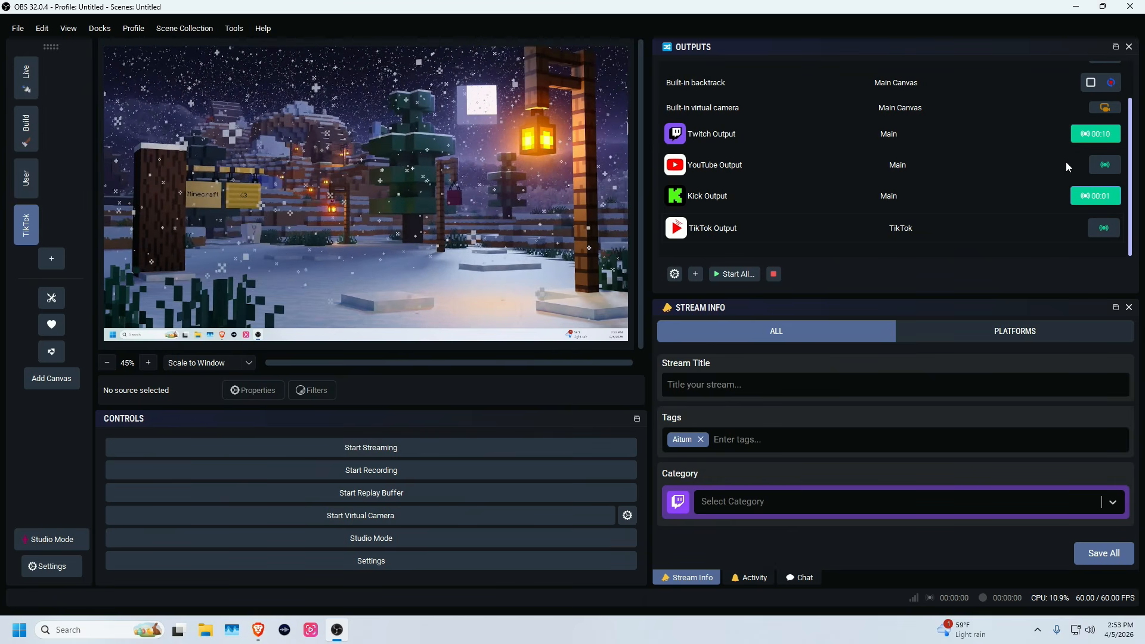
click(1104, 165)
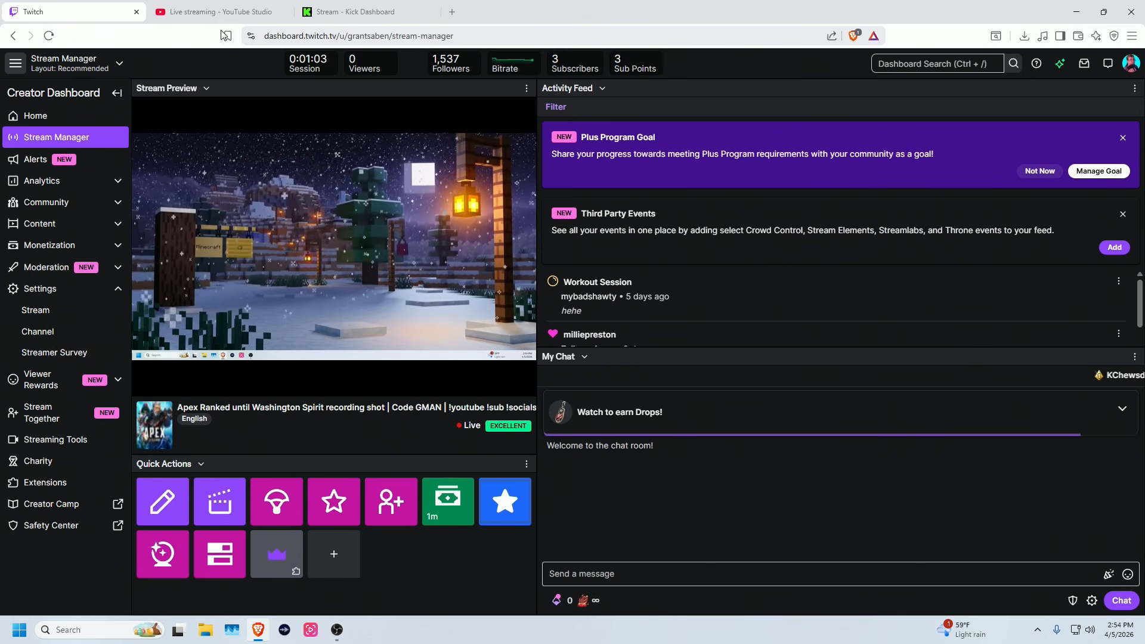
key(ctrl+Tab)
click(337, 14)
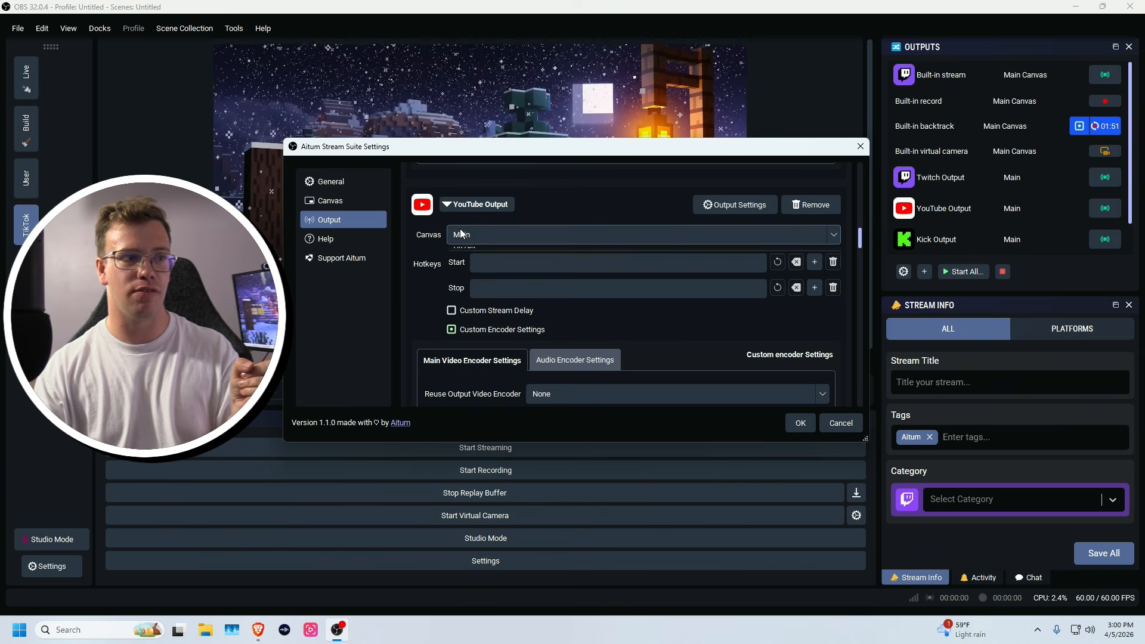
Switch the YouTube output to the TikTok canvas, save the Aitum Stream Suite settings and start that output
click(461, 234)
click(477, 273)
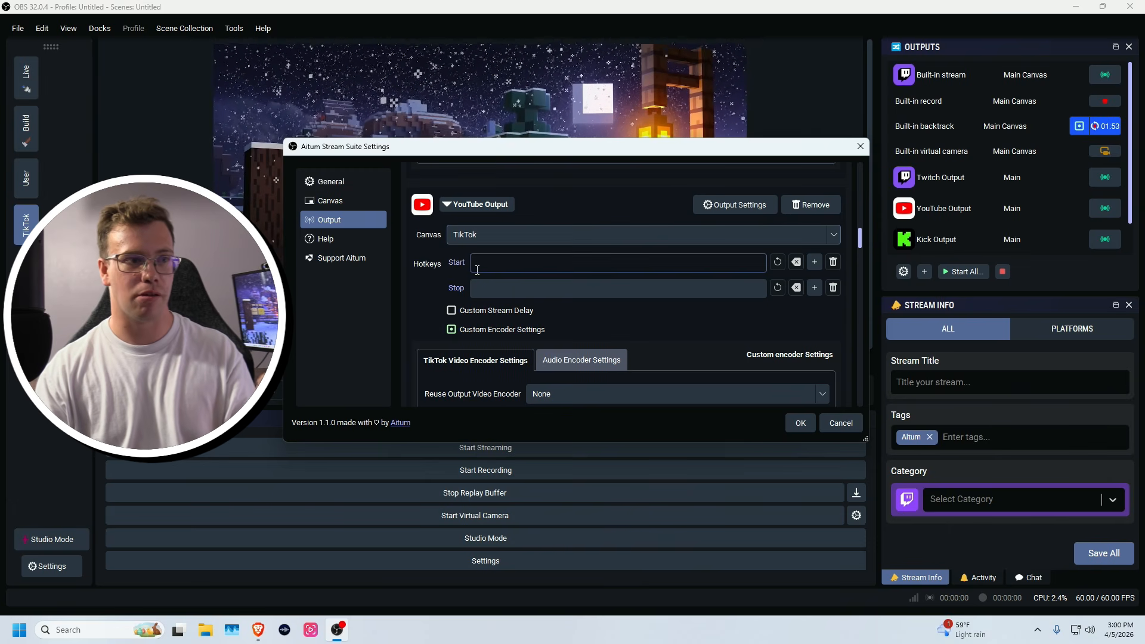
click(800, 424)
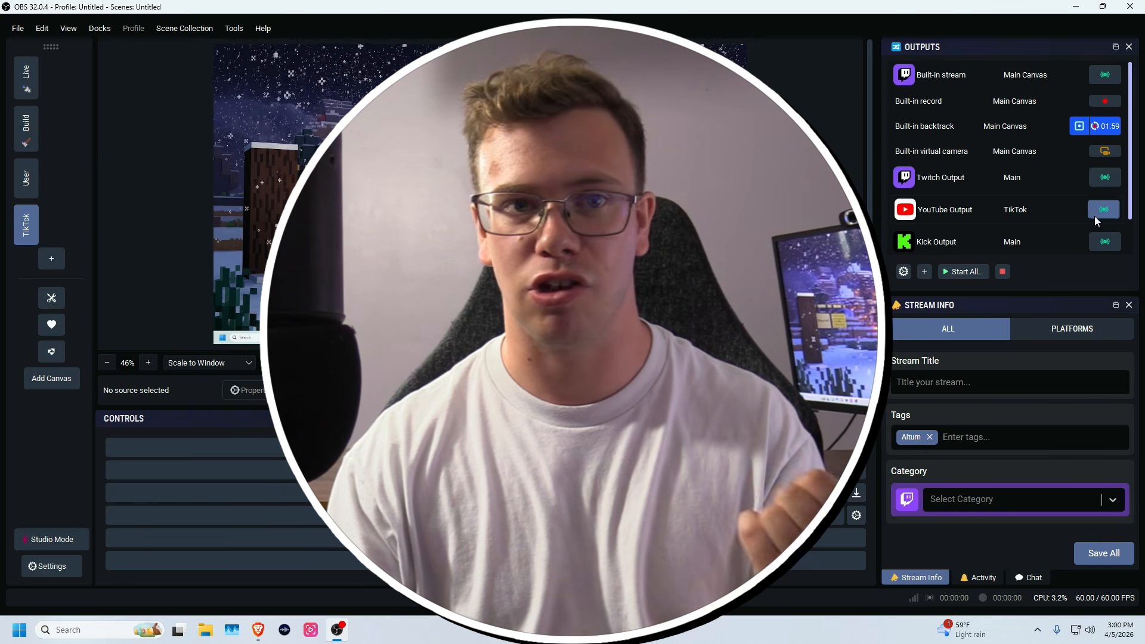
click(1094, 216)
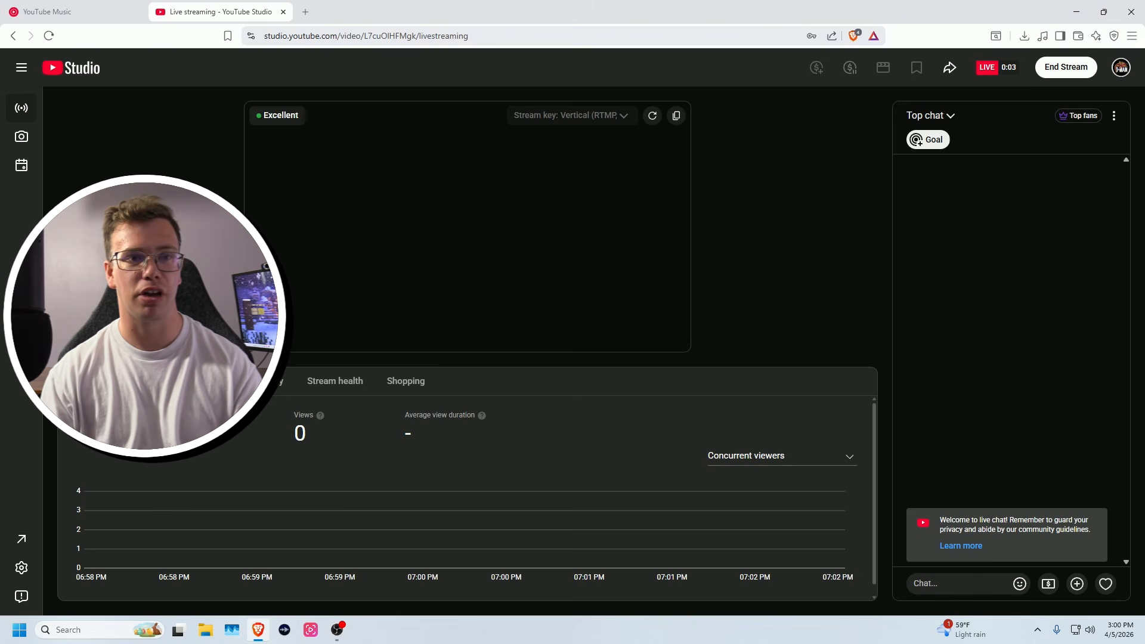